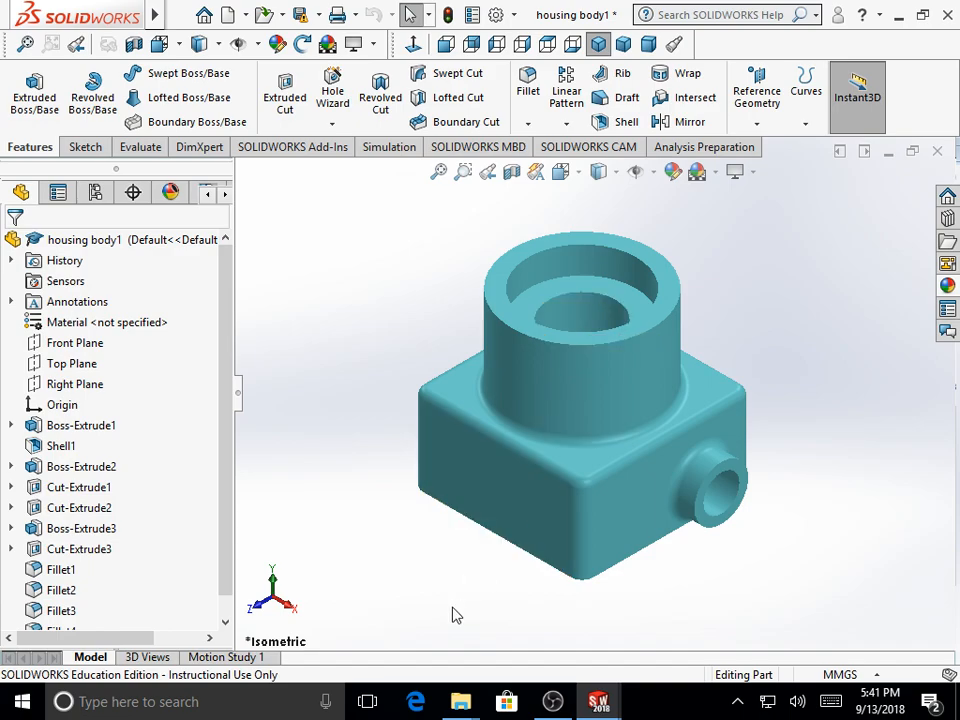
Step: Examine the finished housing body's upper bore, side boss and rounded edges from several angles, ending in the isometric view
middle_drag(452, 614, 474, 594)
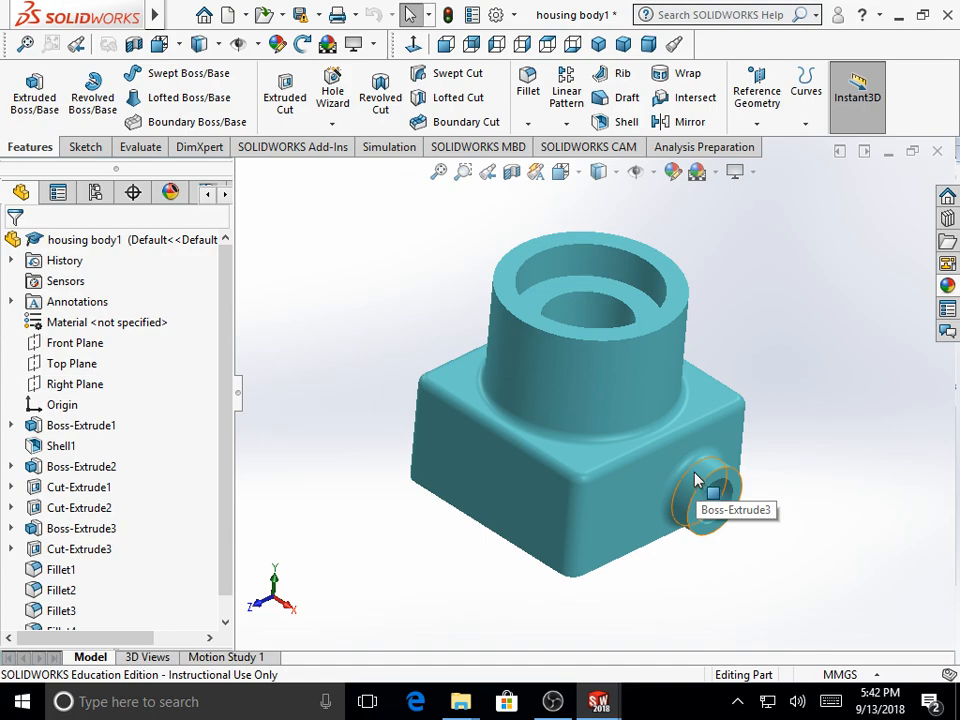
middle_drag(780, 437, 735, 392)
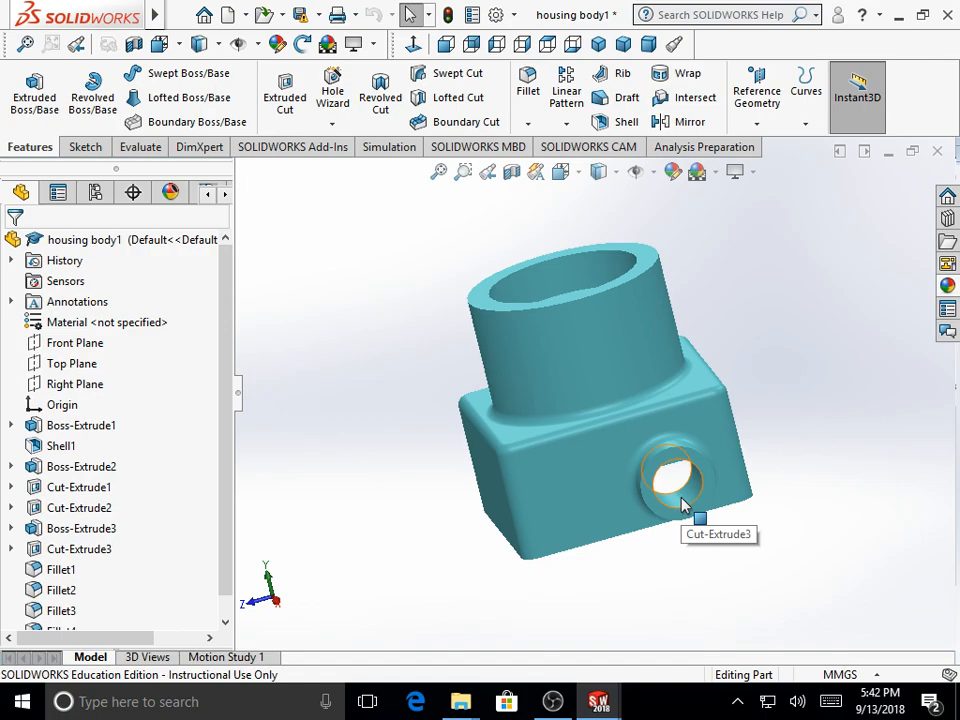
middle_drag(748, 411, 821, 444)
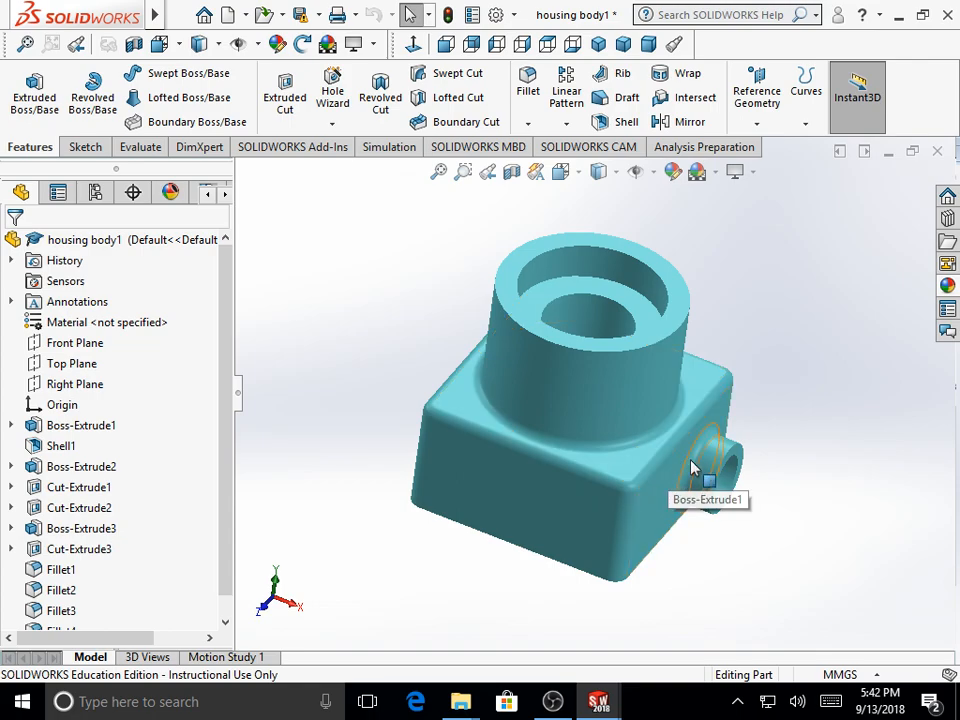
middle_drag(771, 369, 766, 308)
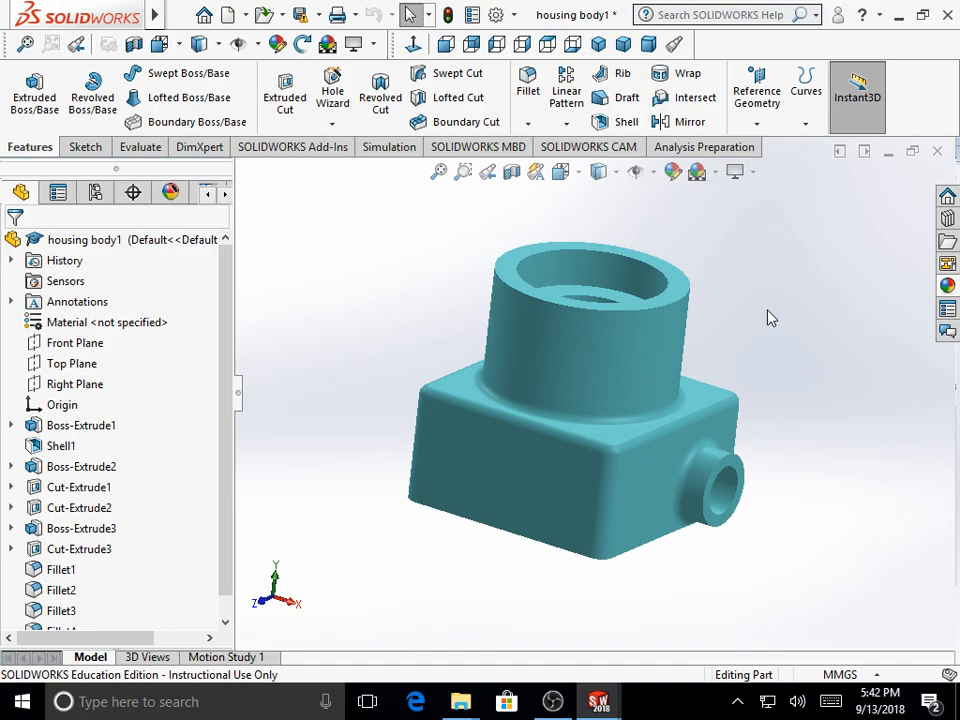
middle_drag(769, 317, 759, 288)
click(578, 173)
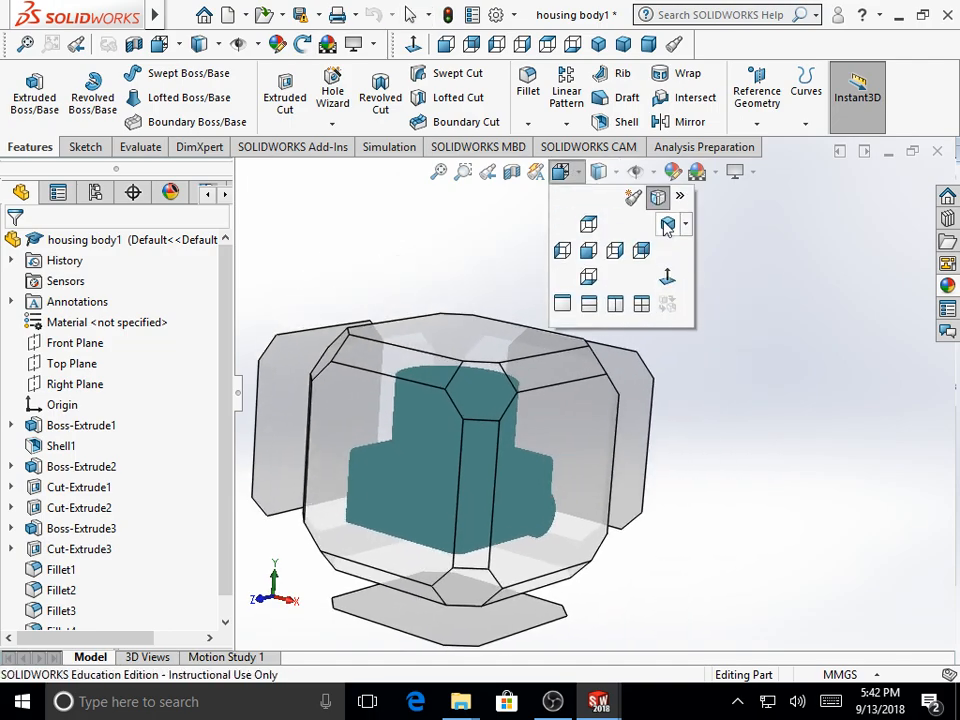
click(664, 223)
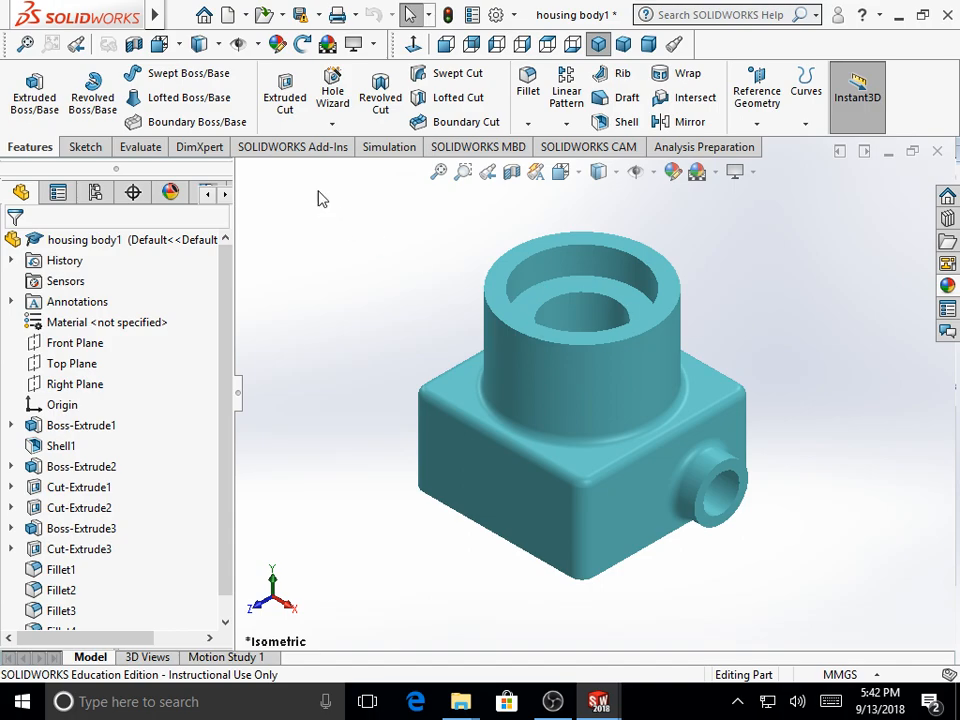
Step: Create a new part document and start a sketch on the Top Plane
click(227, 16)
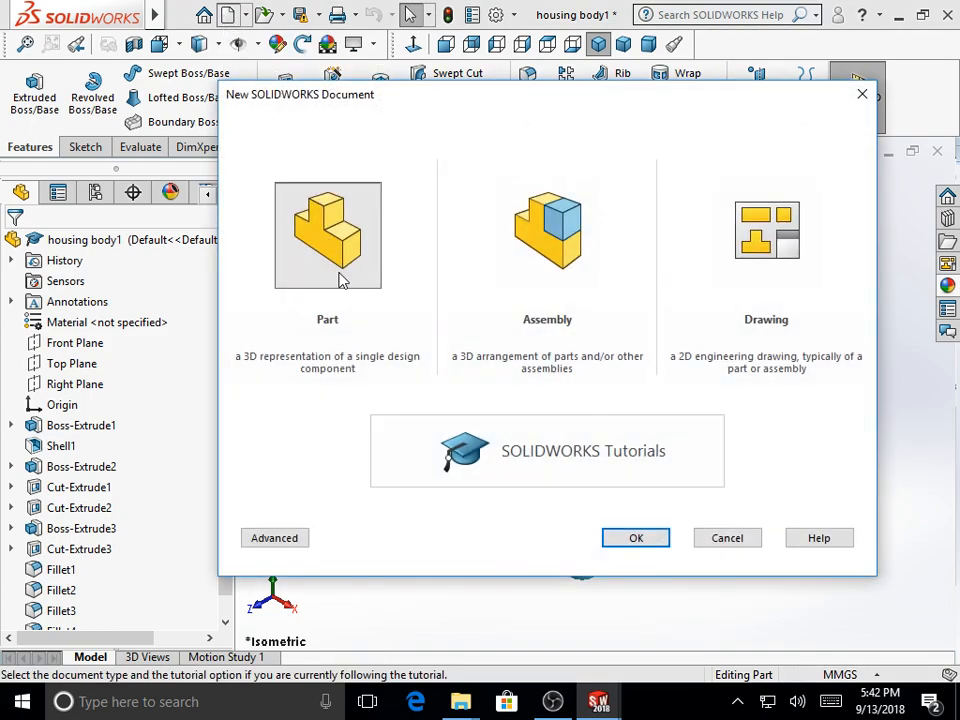
click(616, 545)
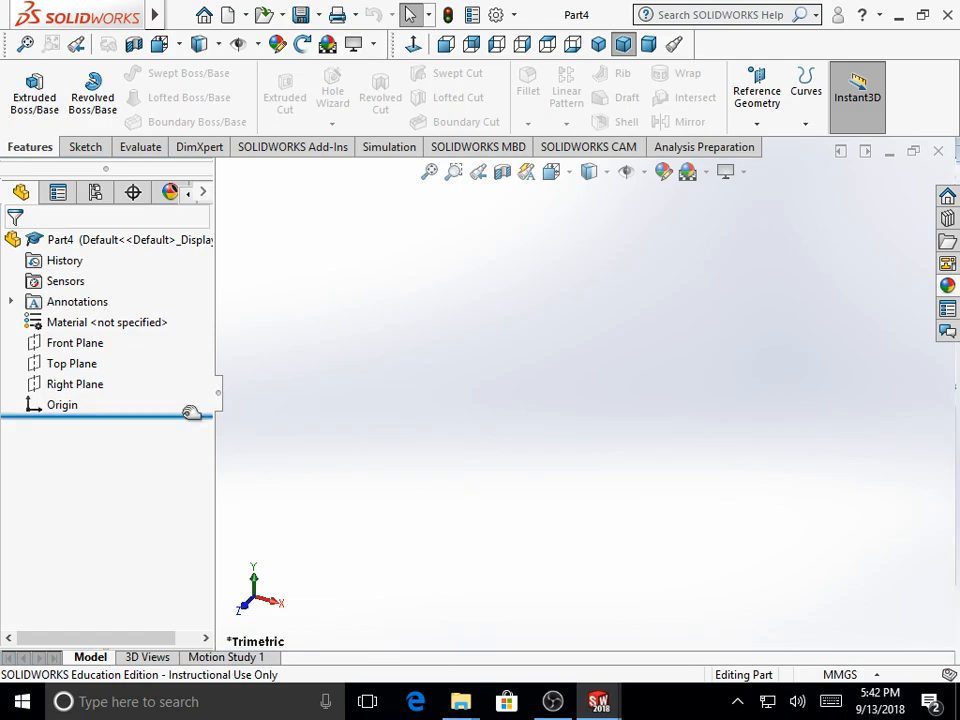
right_click(61, 366)
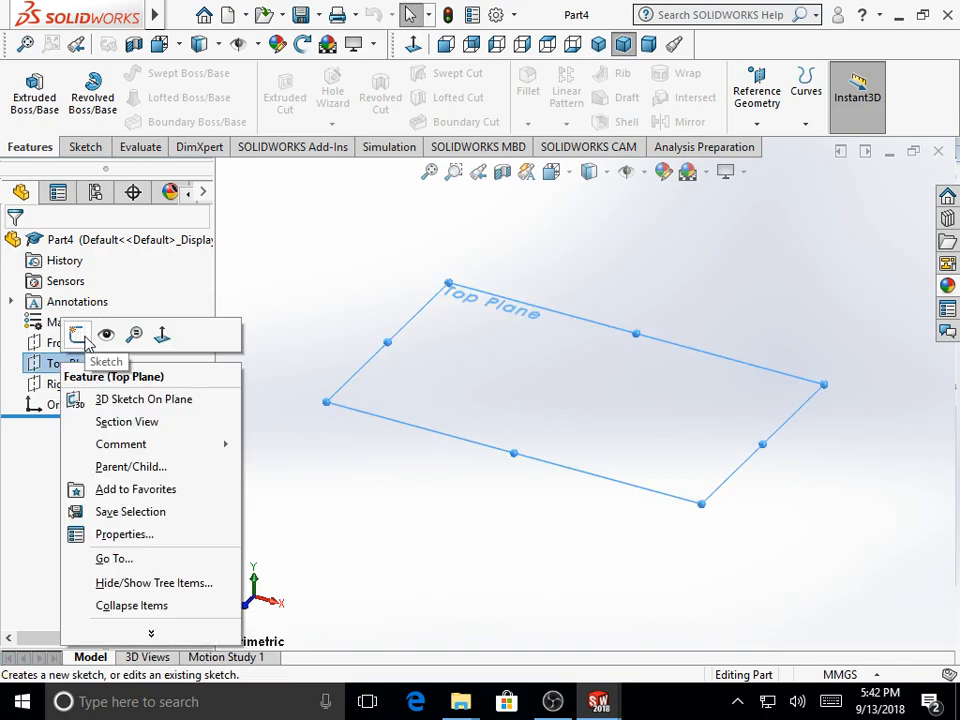
click(80, 336)
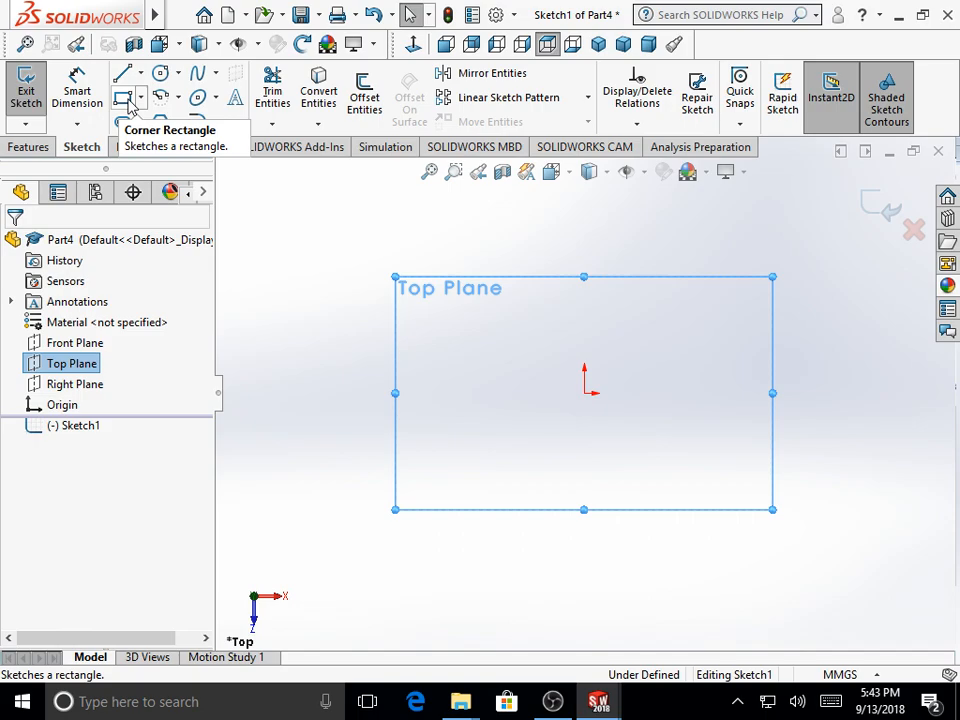
Step: Sketch a center rectangle from its corners, centred on the origin and about 169 mm wide
click(124, 100)
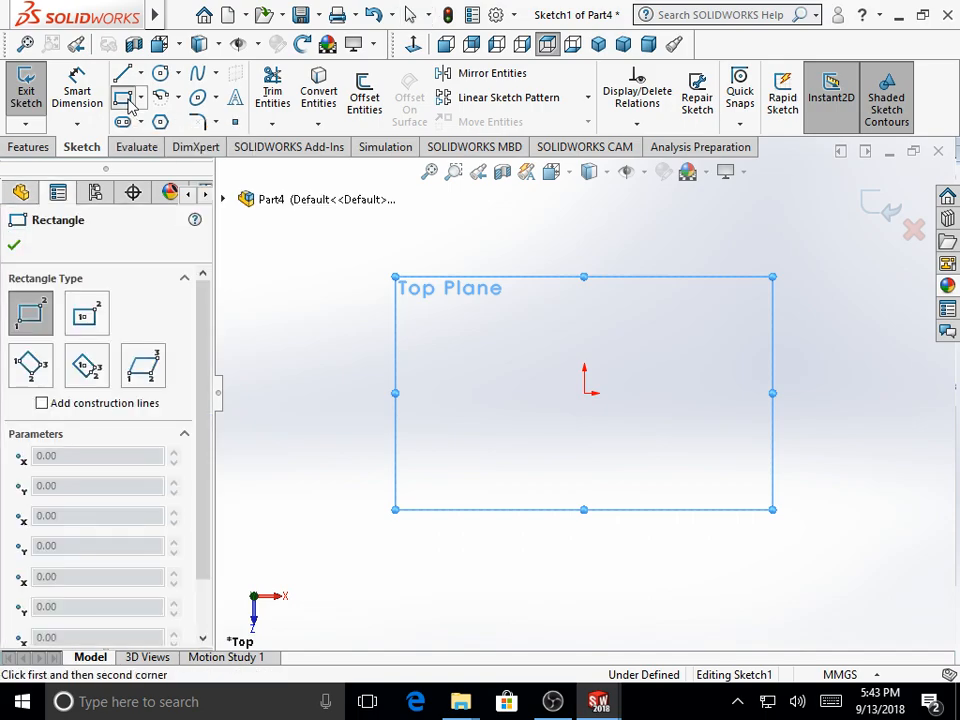
click(84, 319)
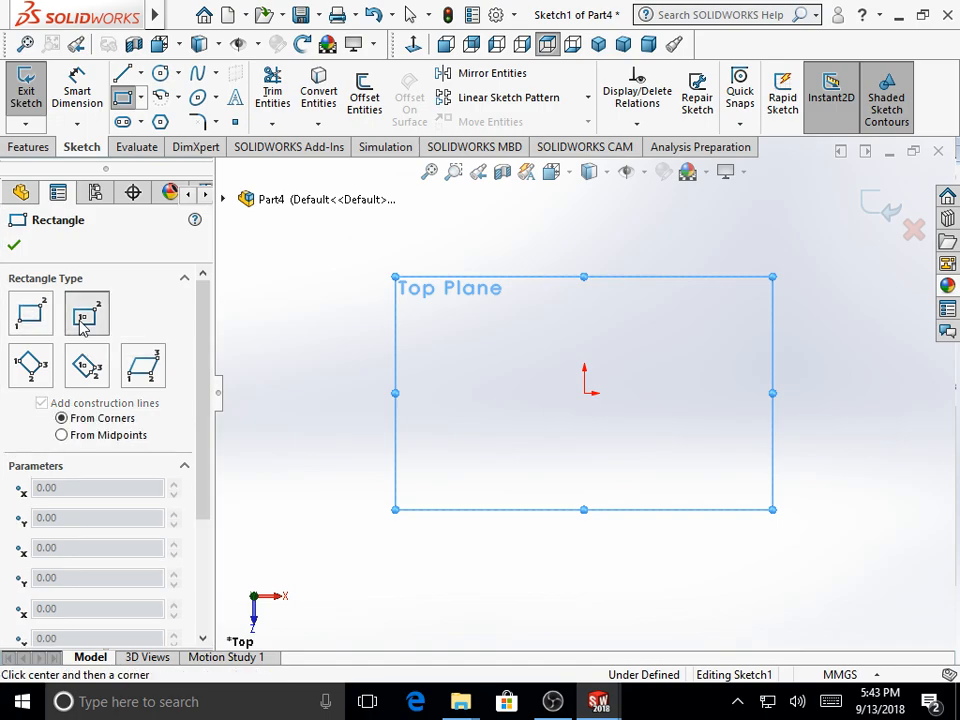
click(592, 396)
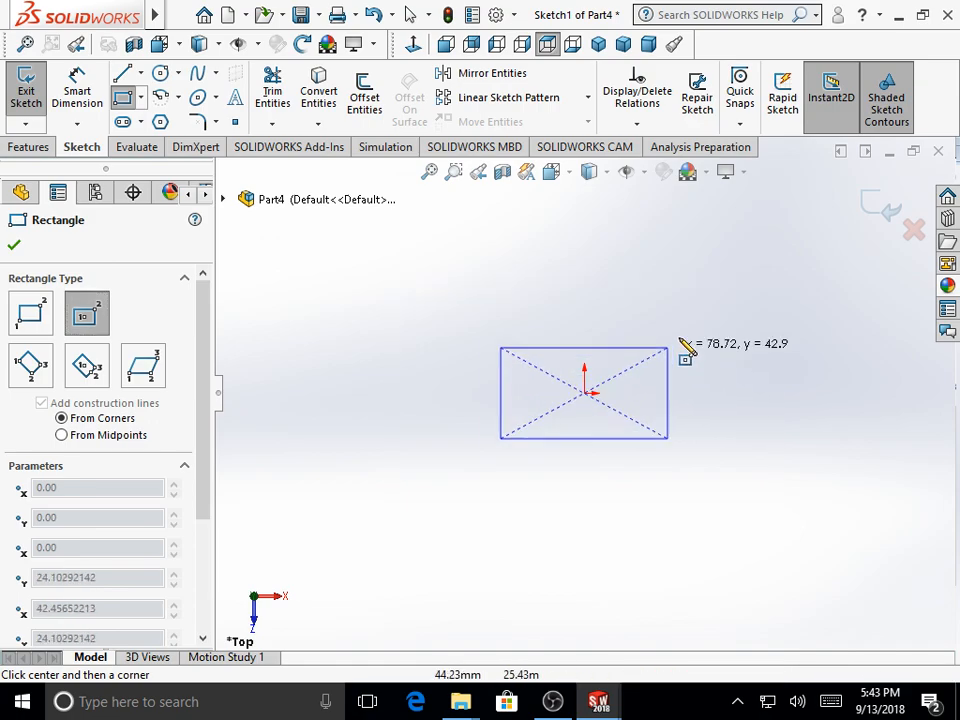
click(764, 267)
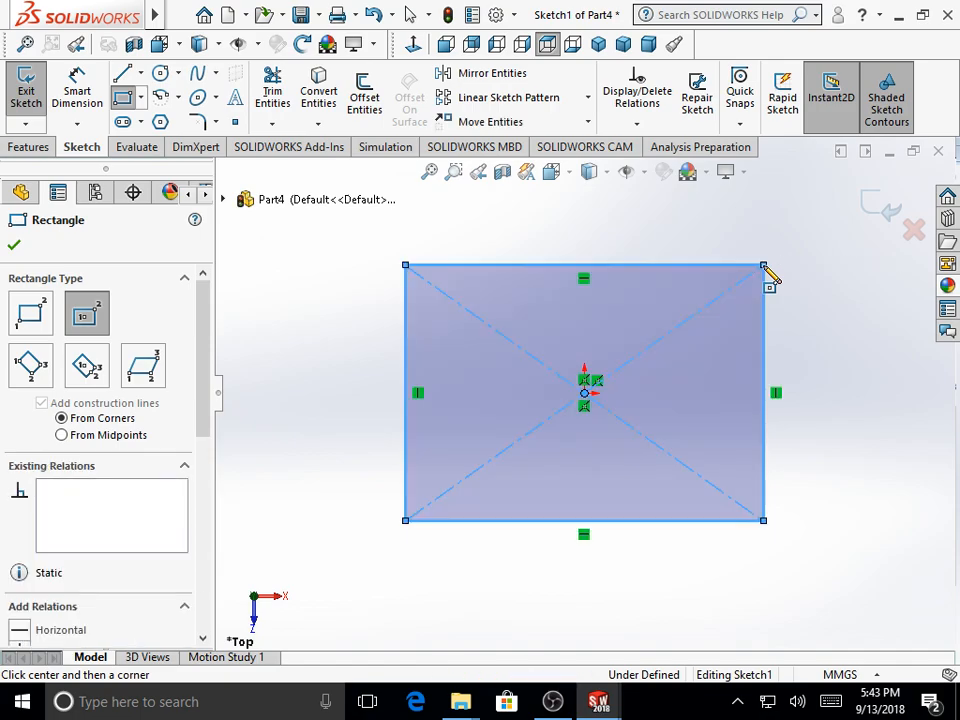
Step: Dimension the rectangle's horizontal and vertical sides to 76 mm each
click(78, 92)
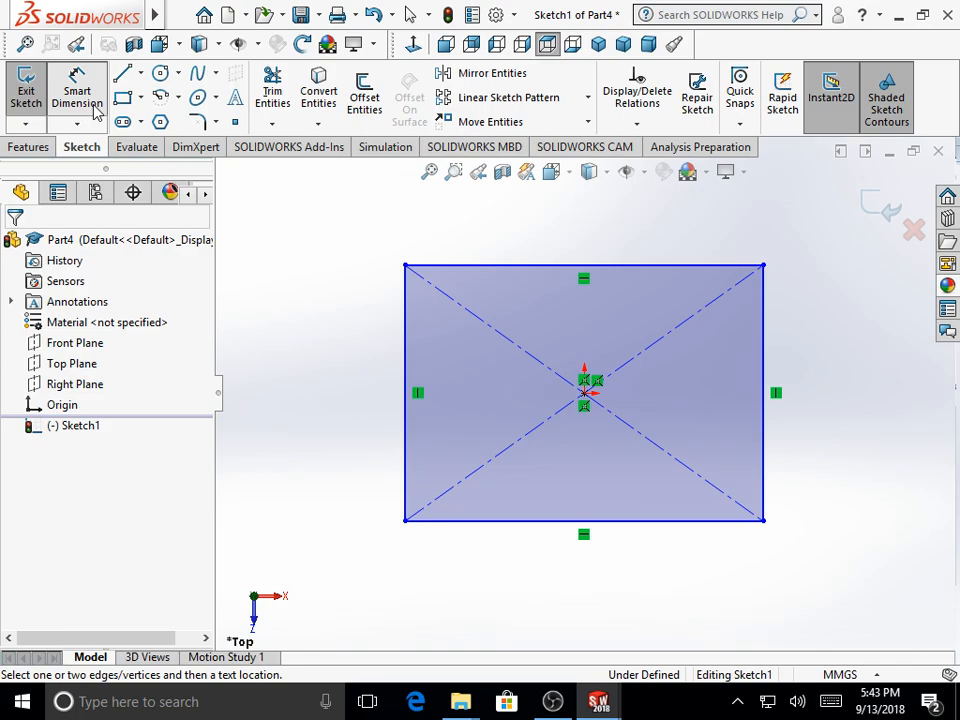
click(529, 533)
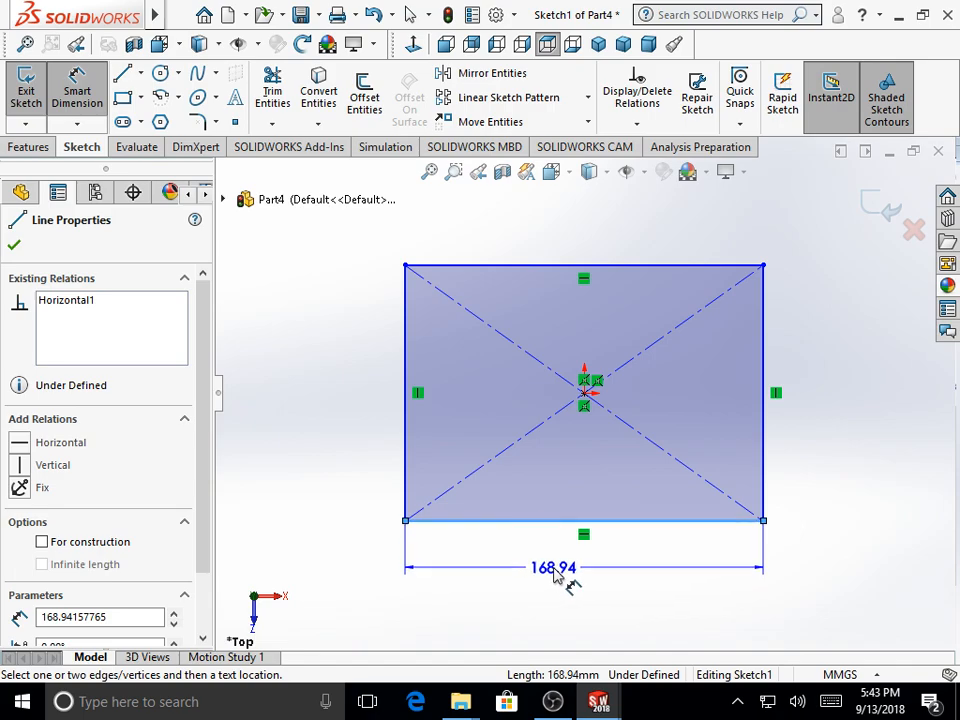
click(590, 576)
text(76)
key(Return)
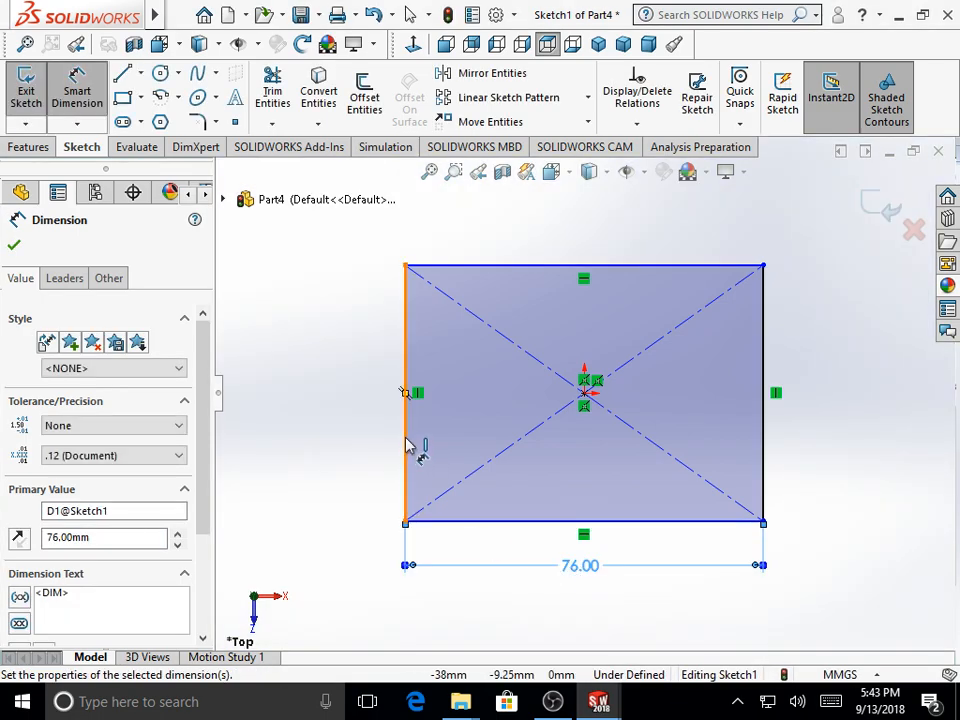
click(406, 446)
click(350, 408)
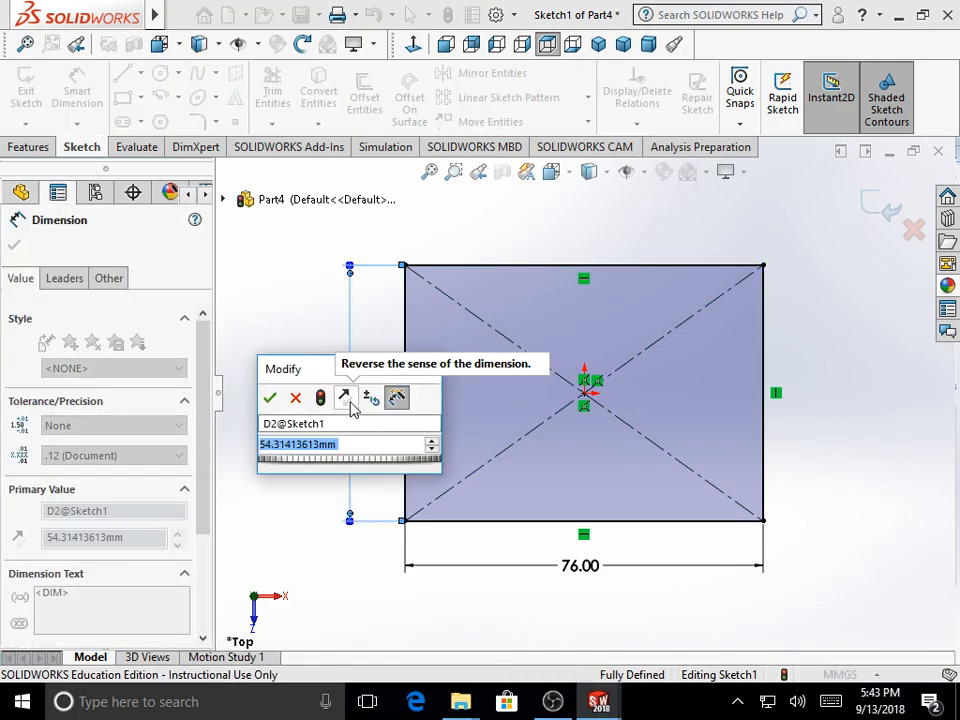
text(76)
key(Return)
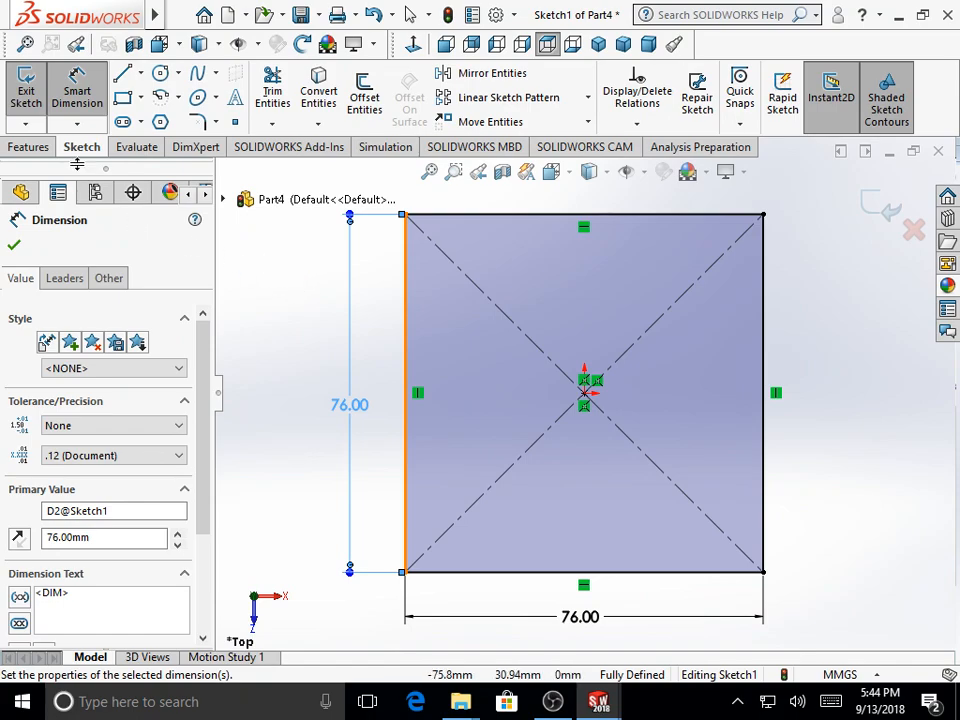
Step: Extrude the square sketch upward as a blind boss with a depth of 38 mm
click(42, 150)
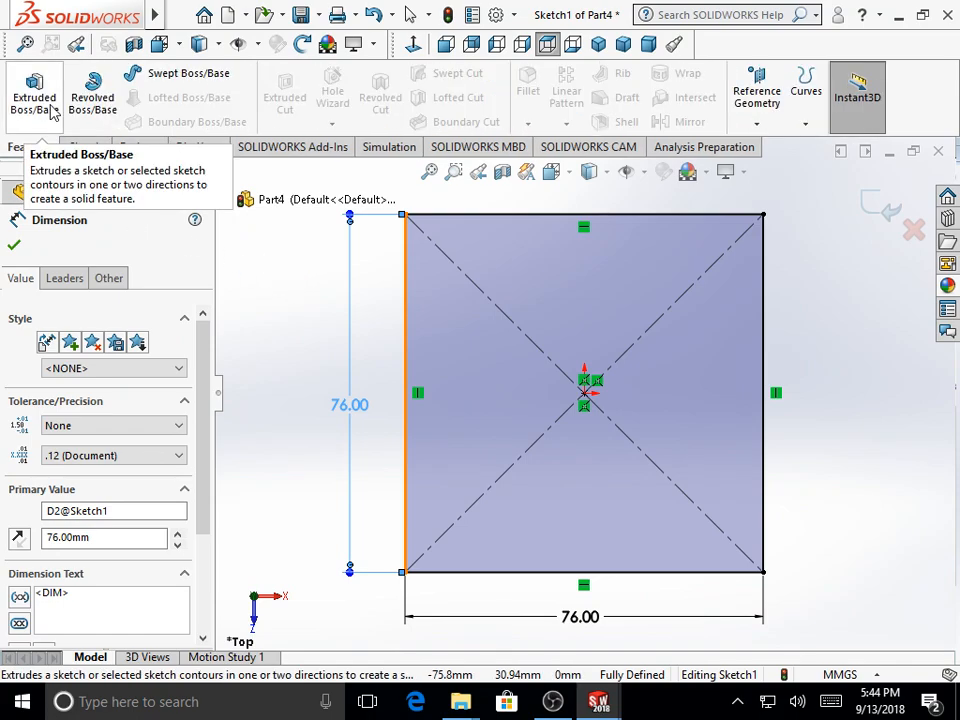
click(50, 110)
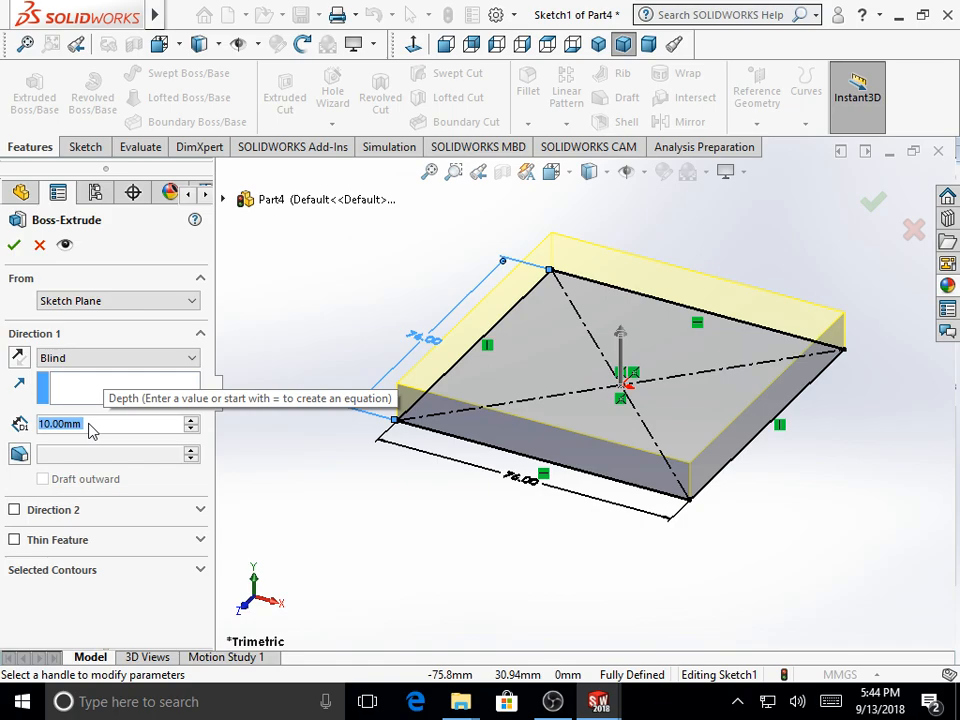
text(38)
key(Return)
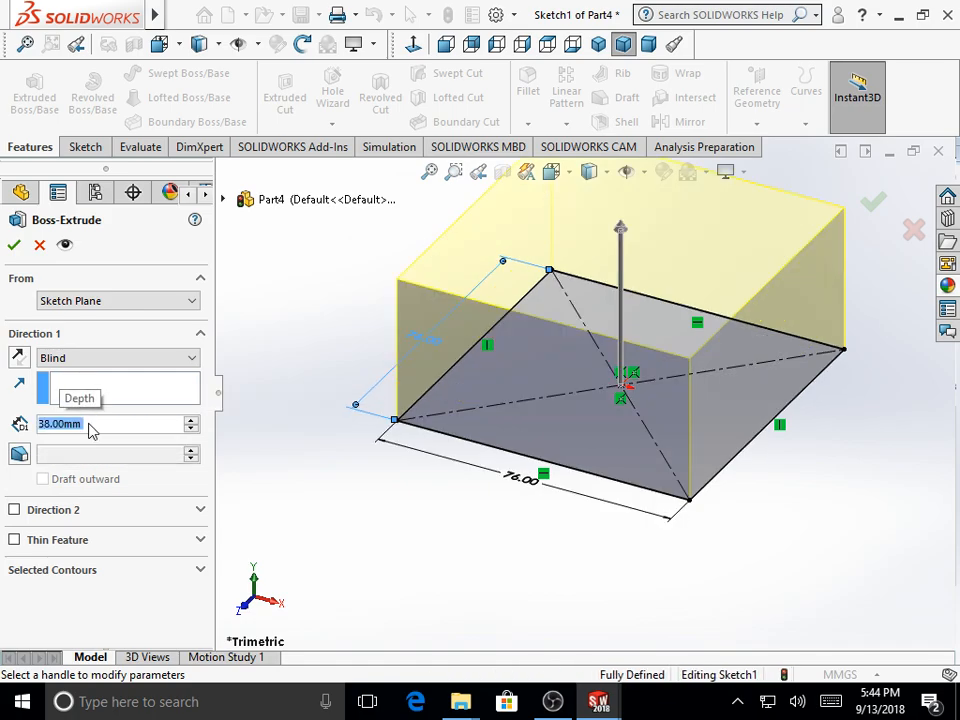
click(15, 246)
scroll(560, 305, up, 3)
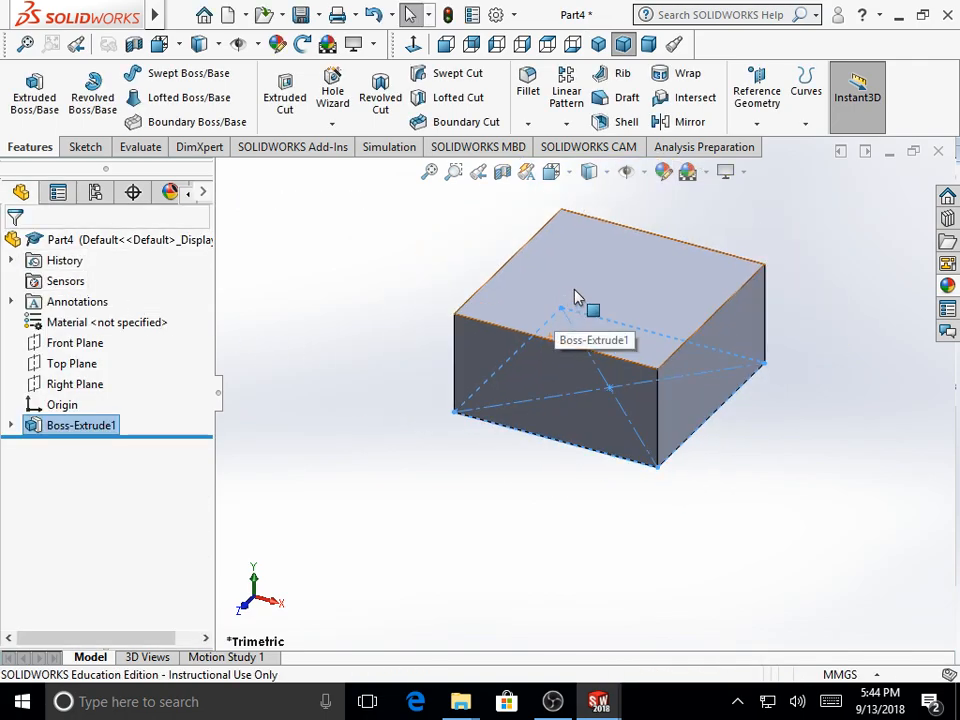
scroll(602, 272, down, 2)
click(752, 536)
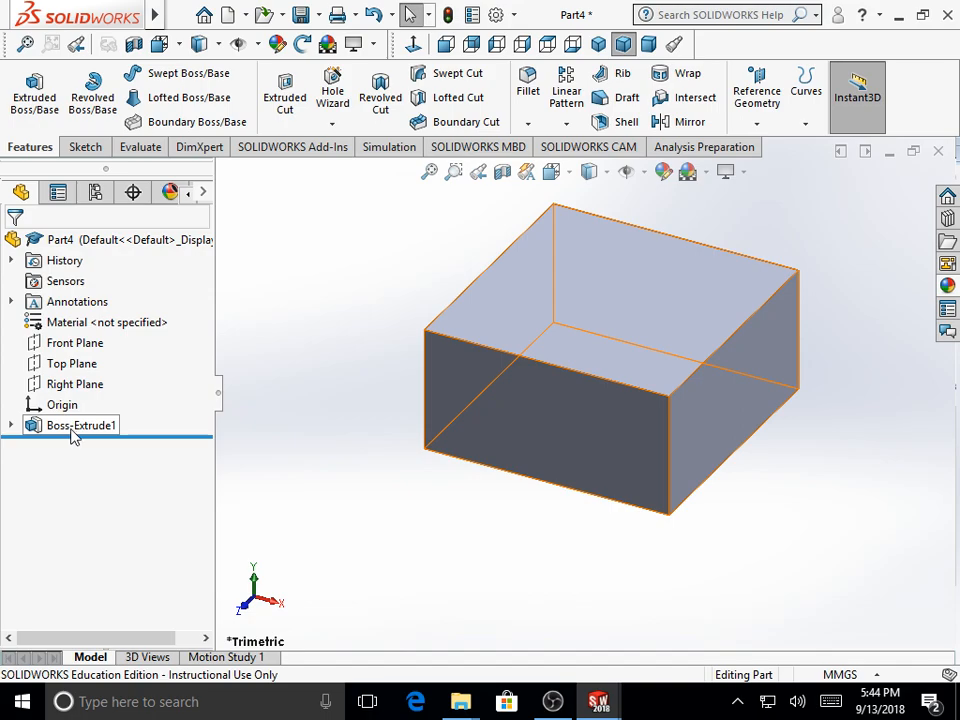
Step: Edit the block's base sketch and round all four corners of the square with 5 mm sketch fillets
click(11, 425)
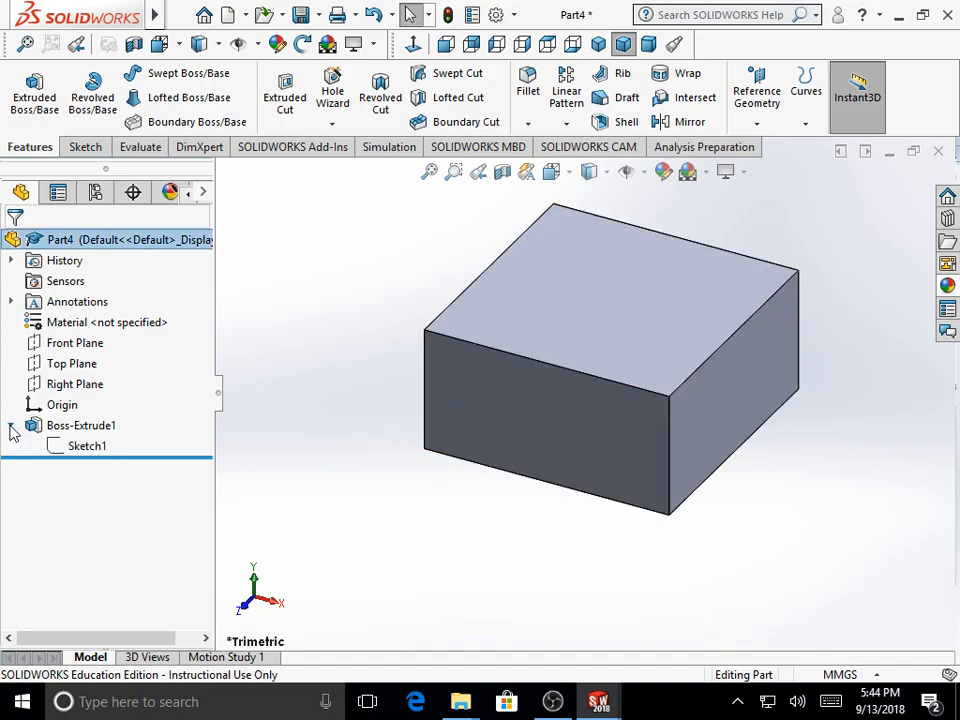
right_click(79, 452)
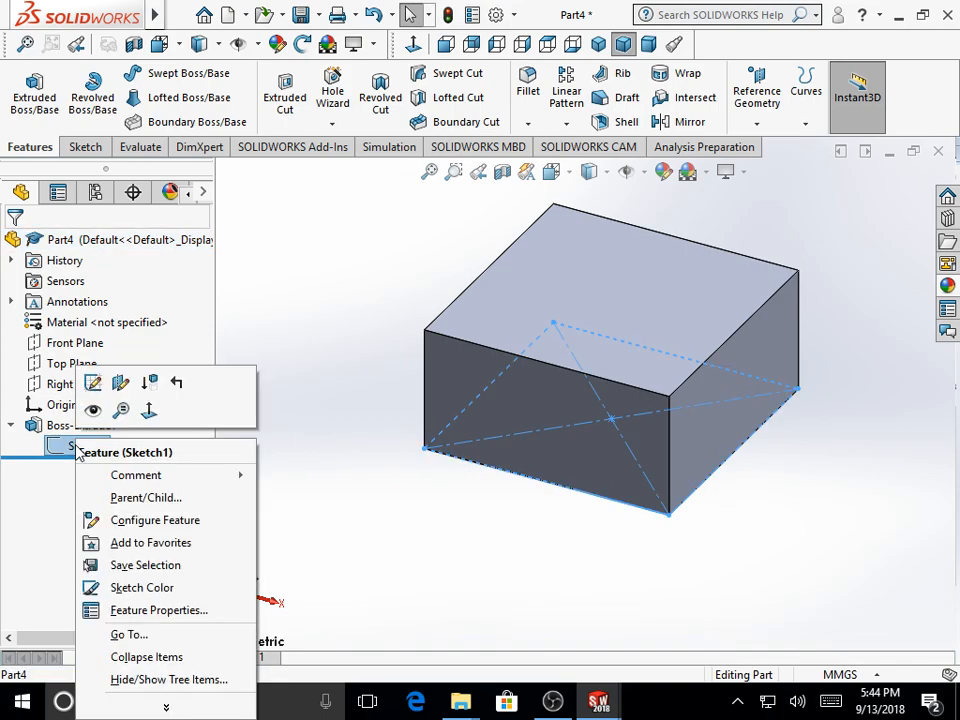
click(93, 384)
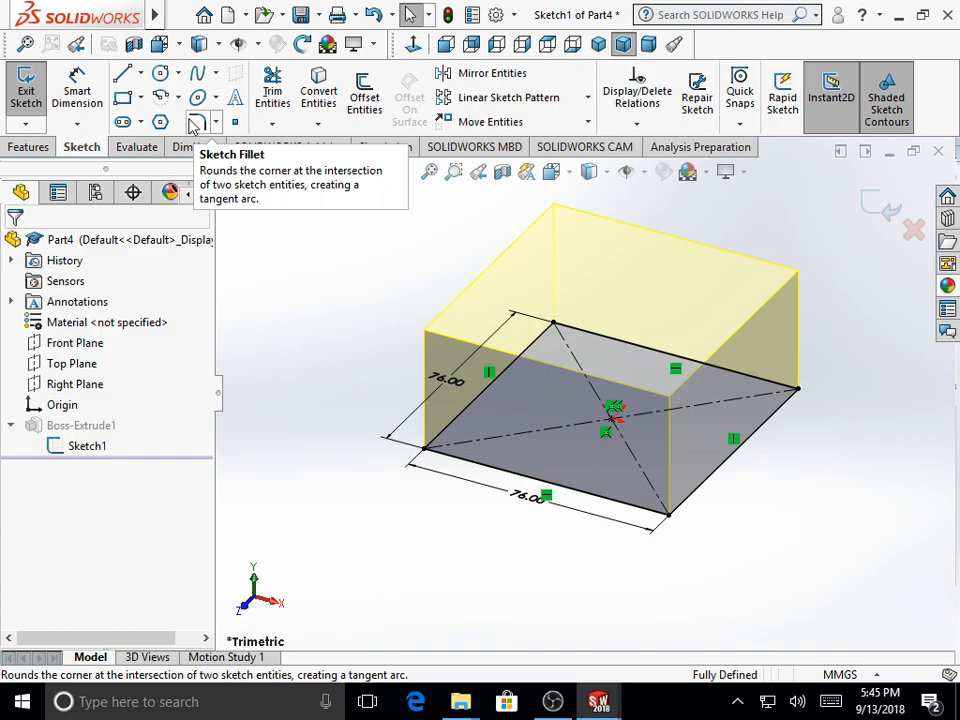
click(194, 123)
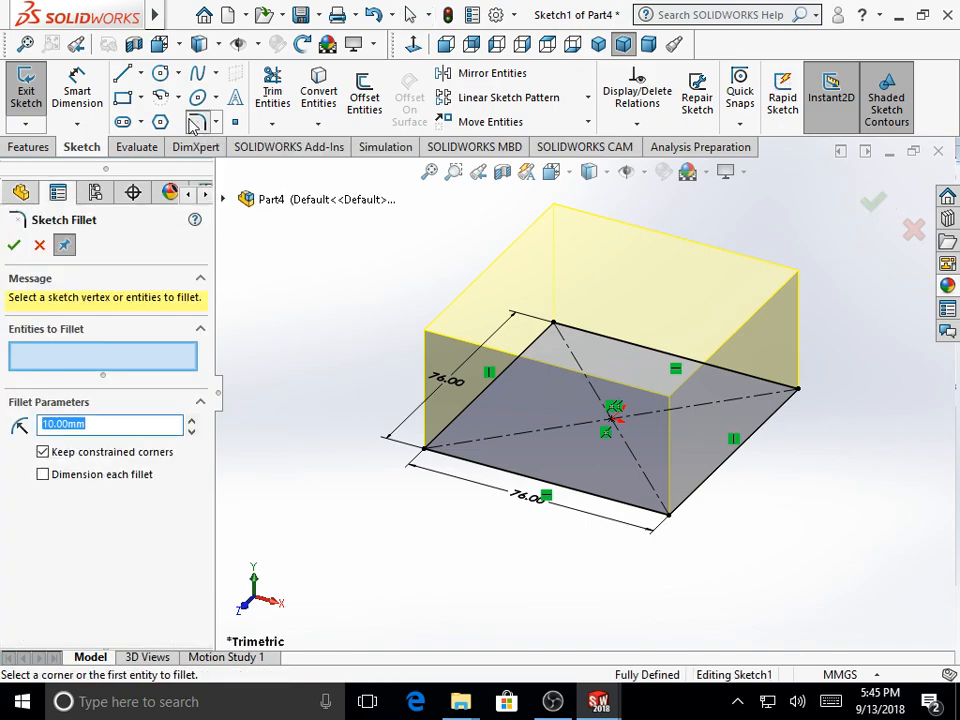
click(556, 328)
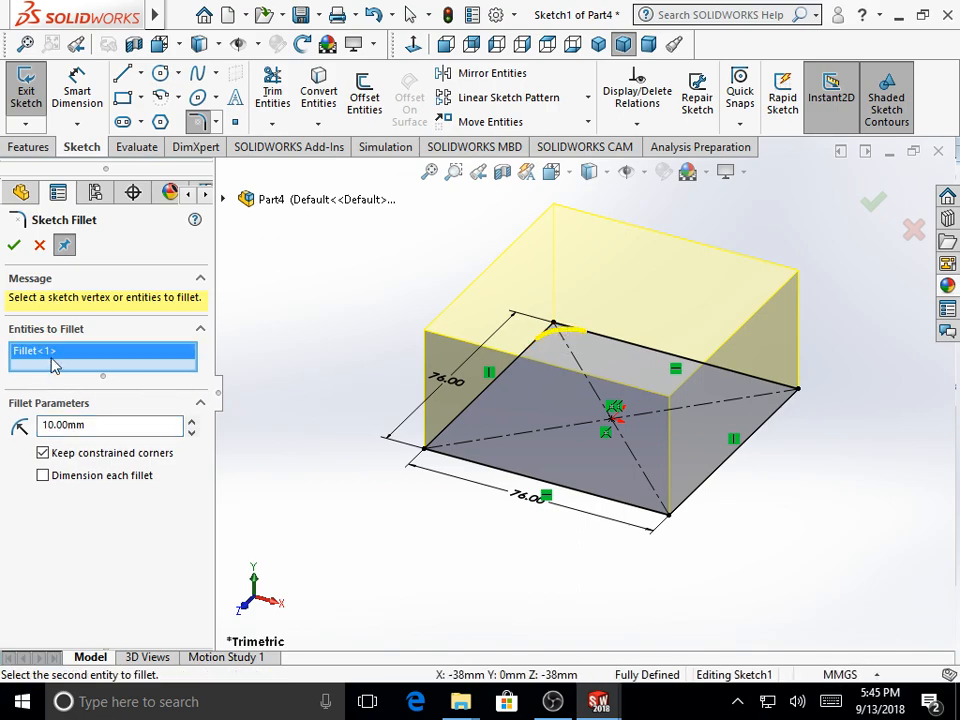
drag(107, 424, 3, 452)
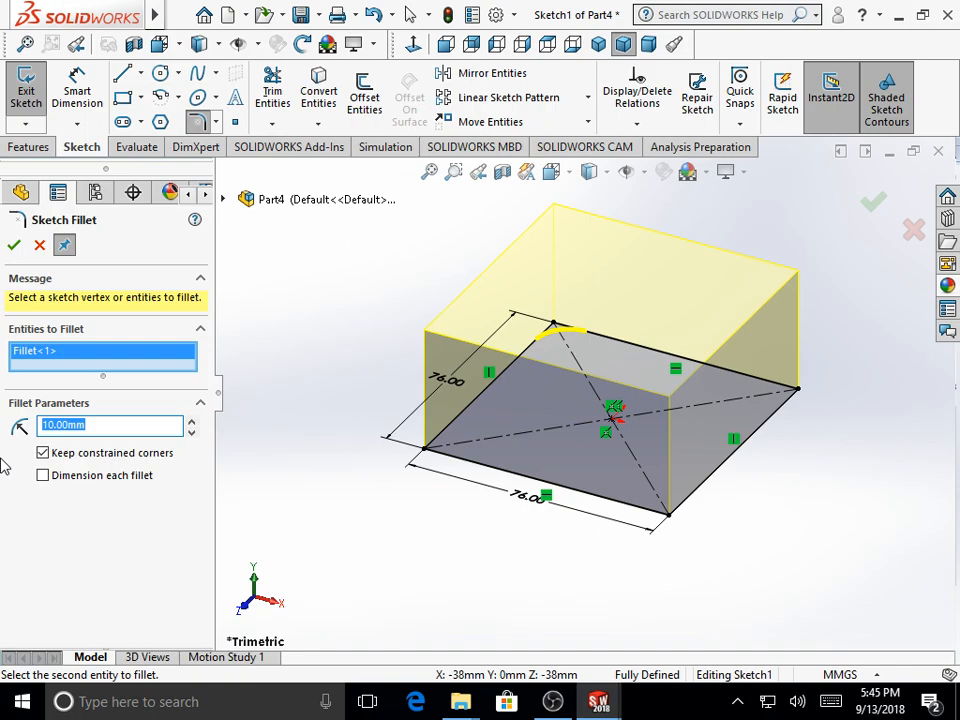
text(5)
key(Return)
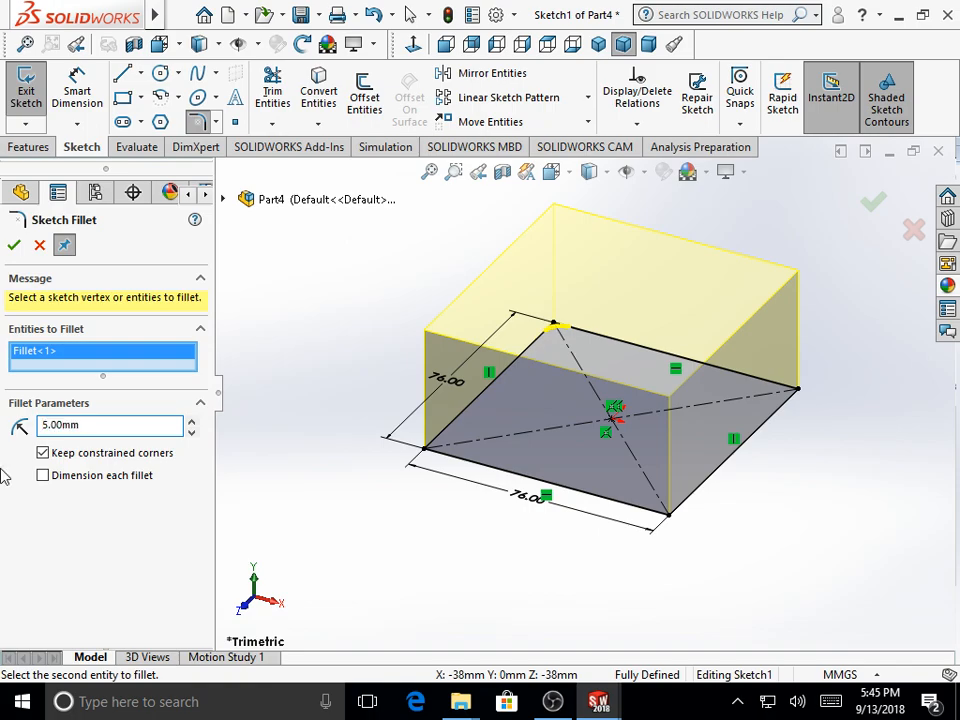
click(426, 448)
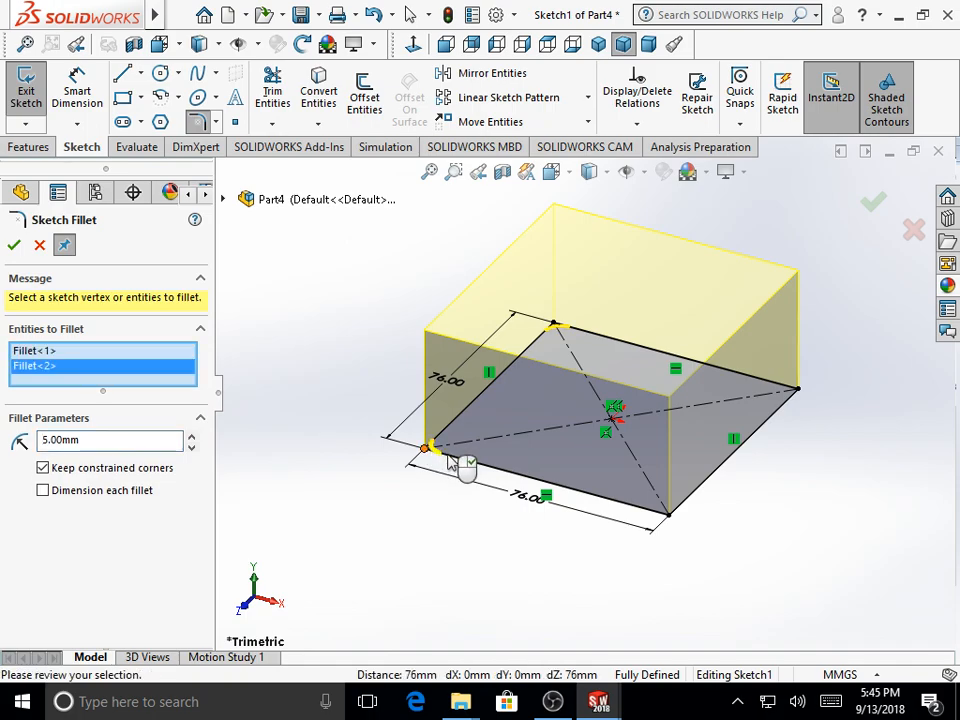
click(665, 510)
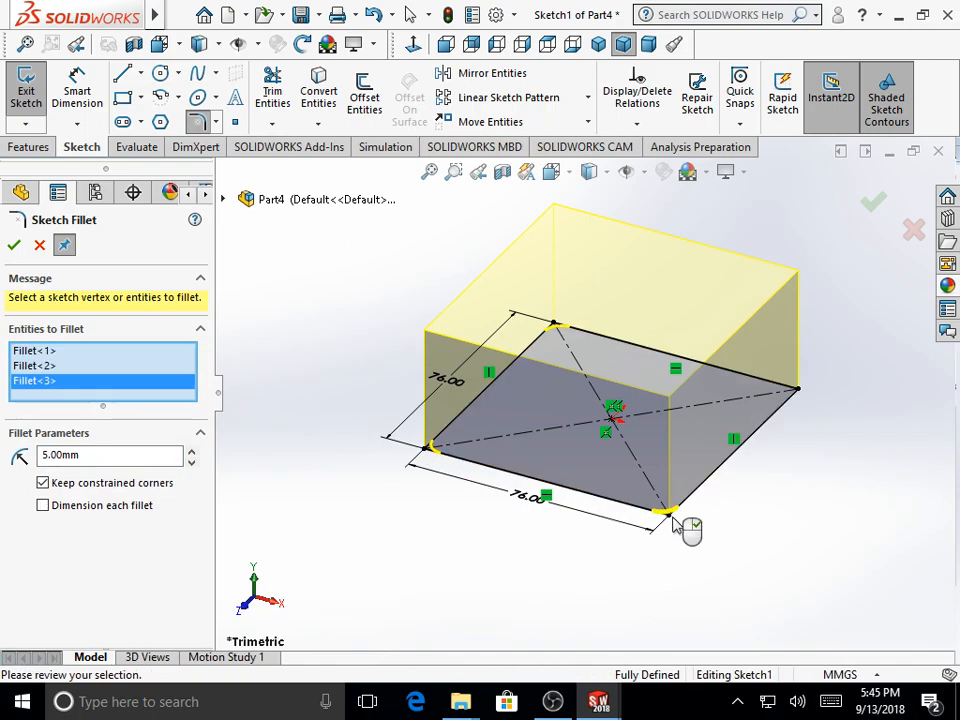
click(796, 390)
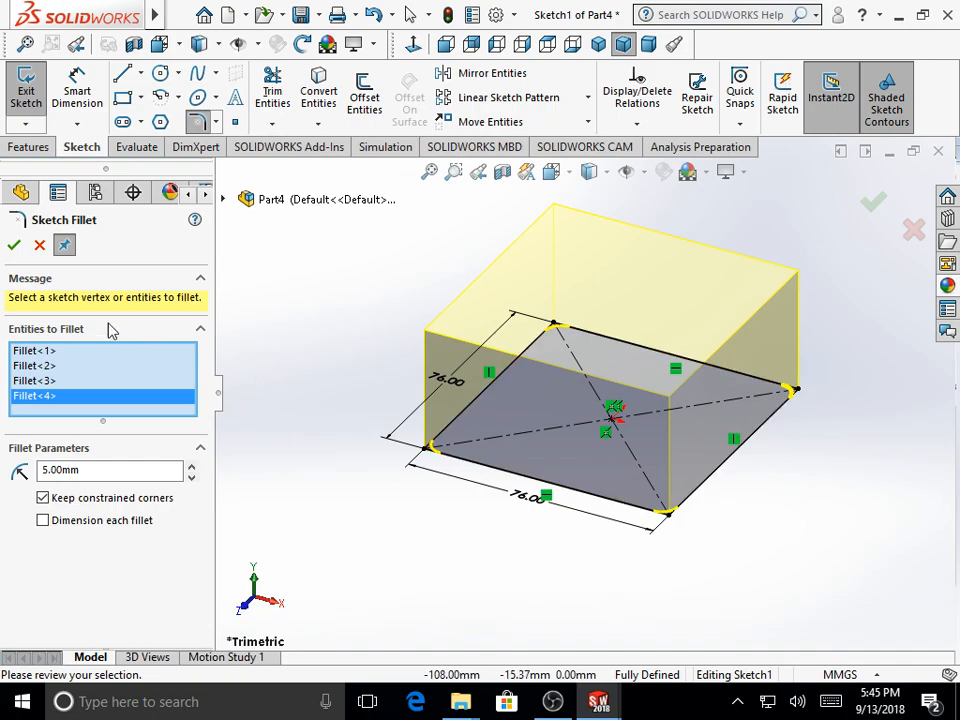
click(14, 246)
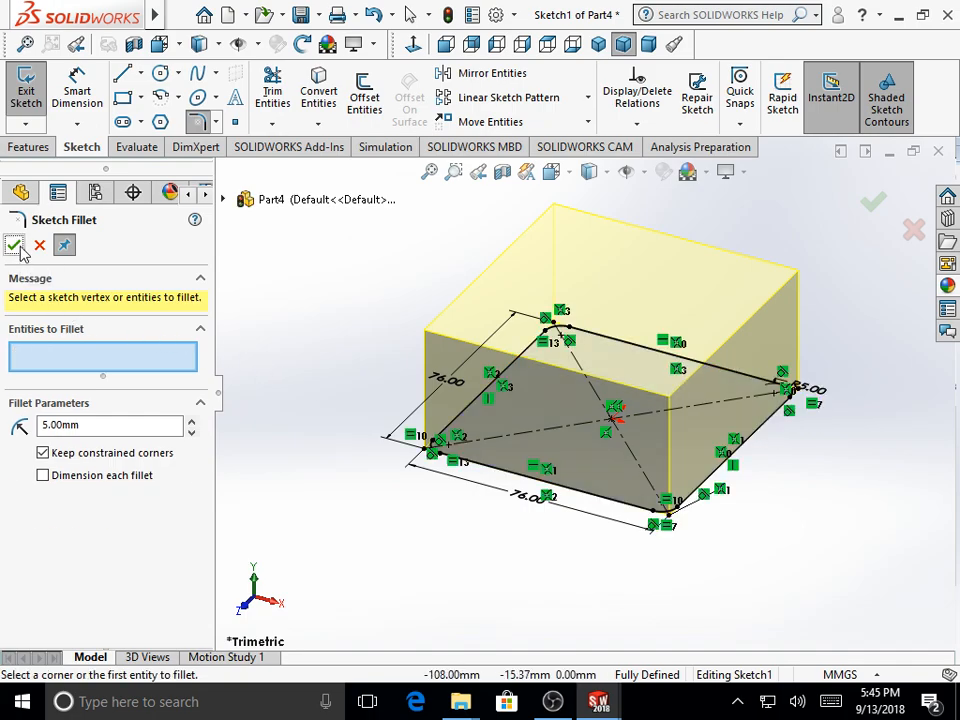
Step: Accept the 5 mm corner fillets and rebuild the block from its edited base sketch
click(14, 246)
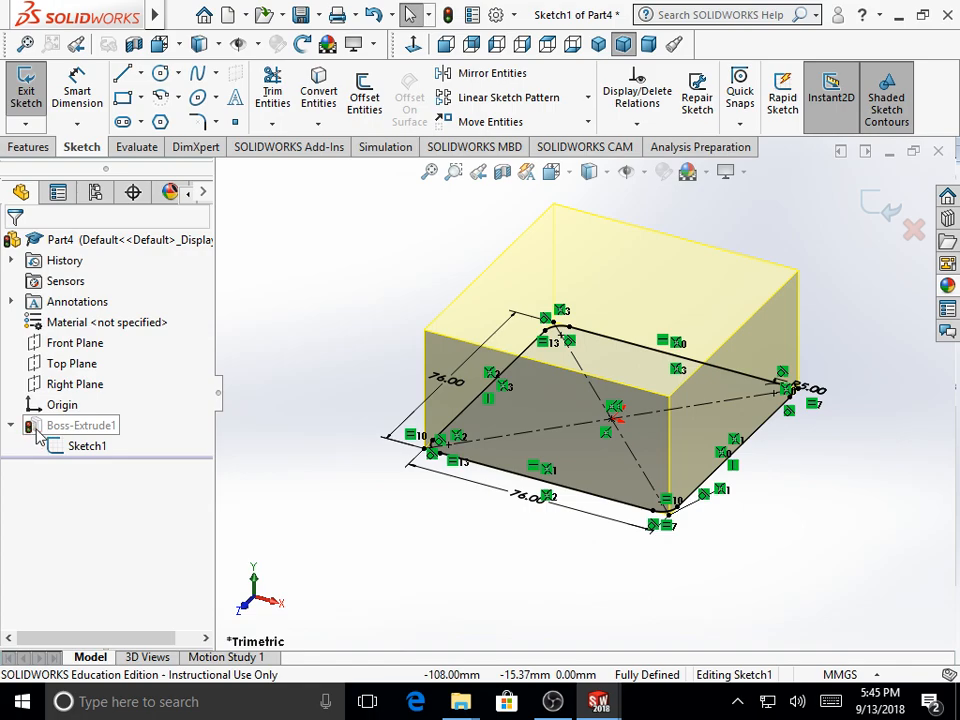
click(449, 16)
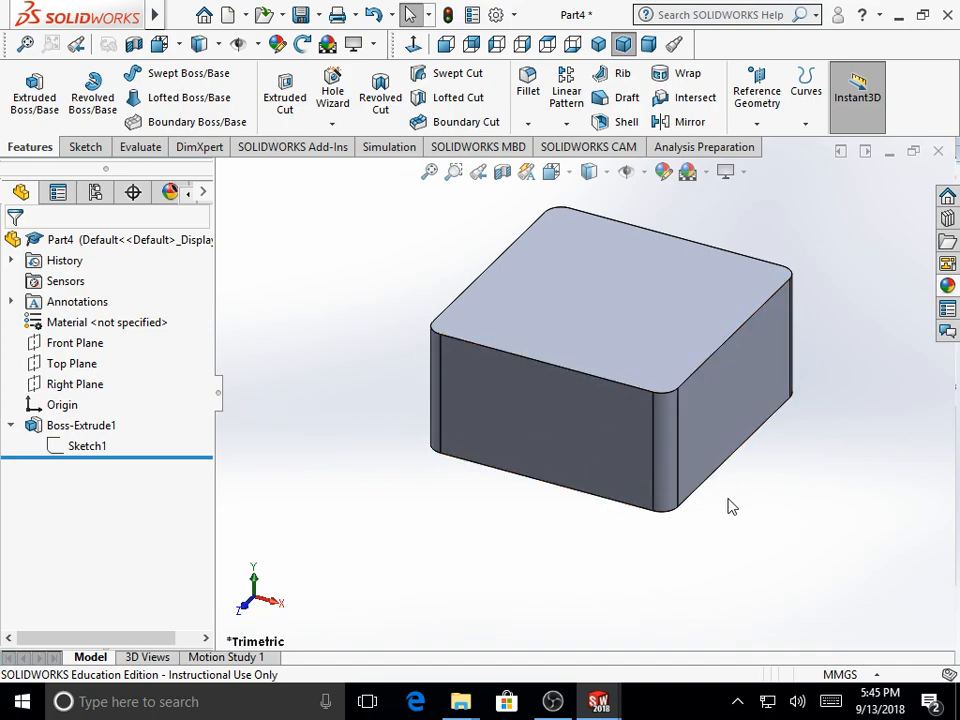
Step: Examine the block's rounded corners from several angles and return to the isometric view
scroll(590, 557, down, 2)
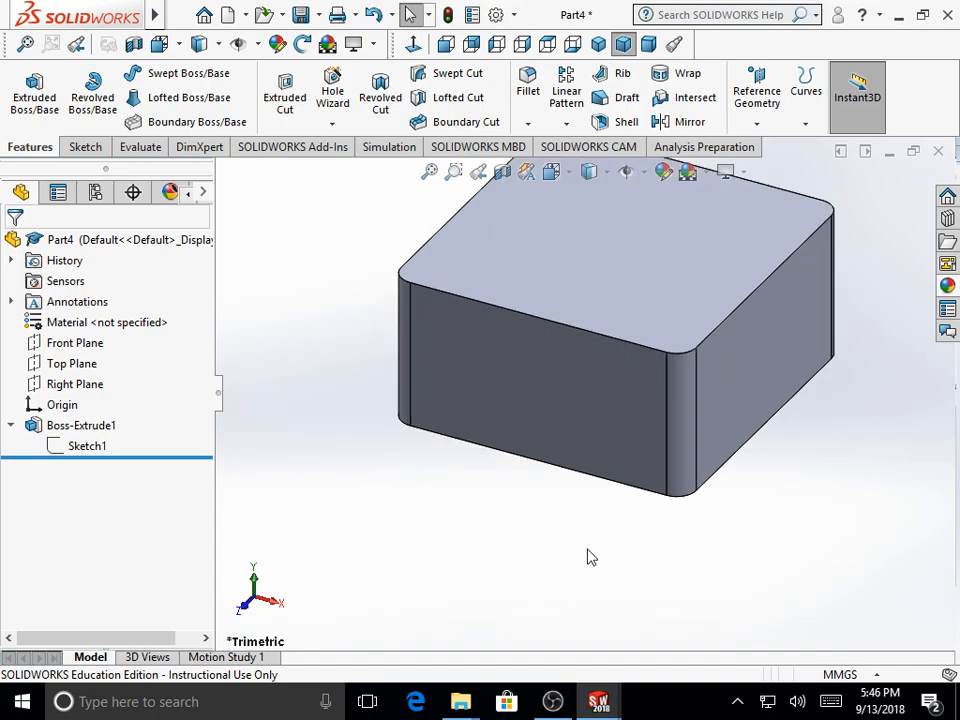
scroll(578, 450, up, 3)
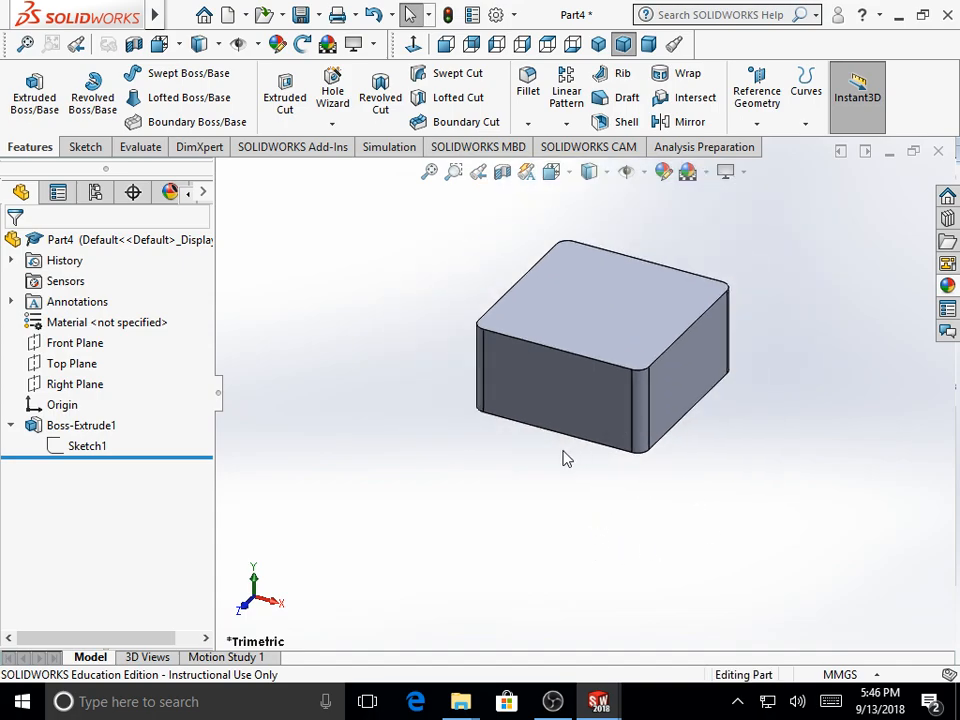
middle_drag(563, 456, 534, 444)
right_click(327, 371)
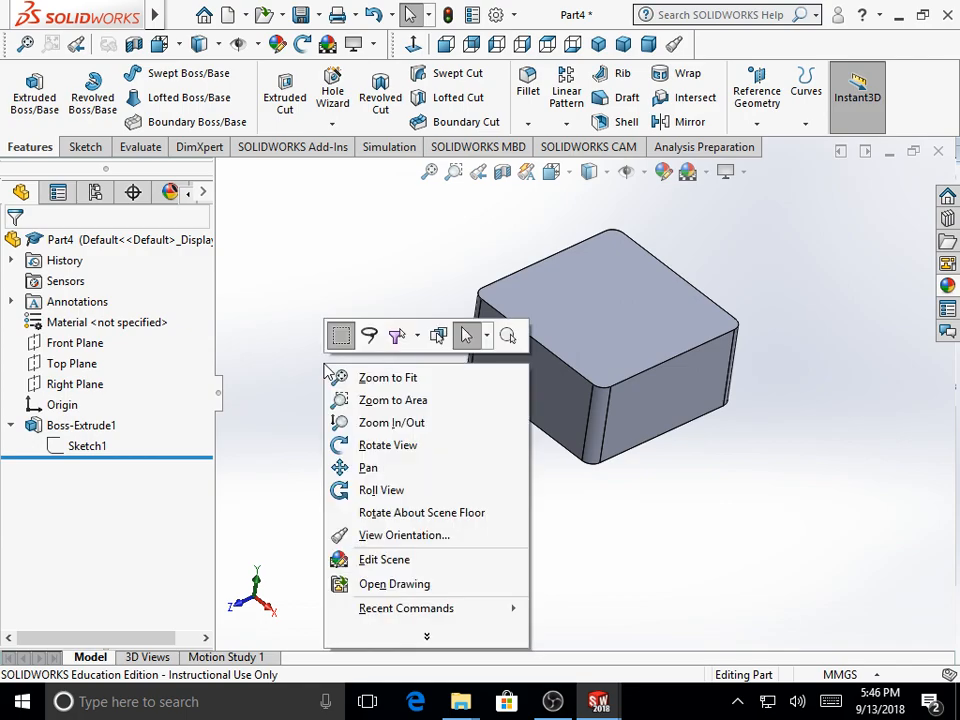
click(385, 445)
drag(387, 433, 486, 456)
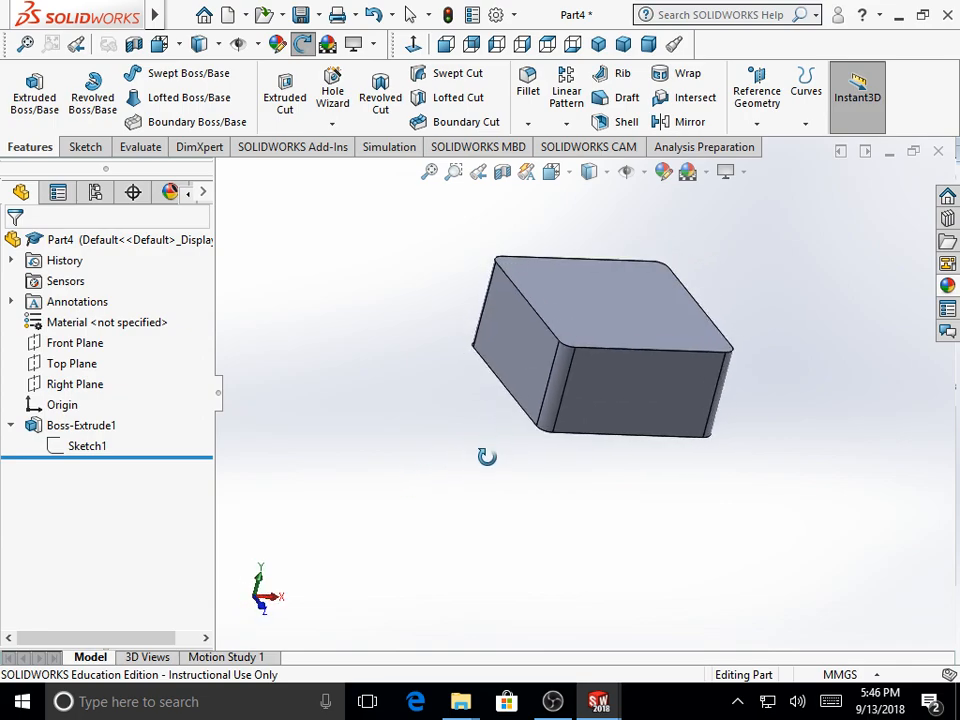
click(556, 175)
click(655, 230)
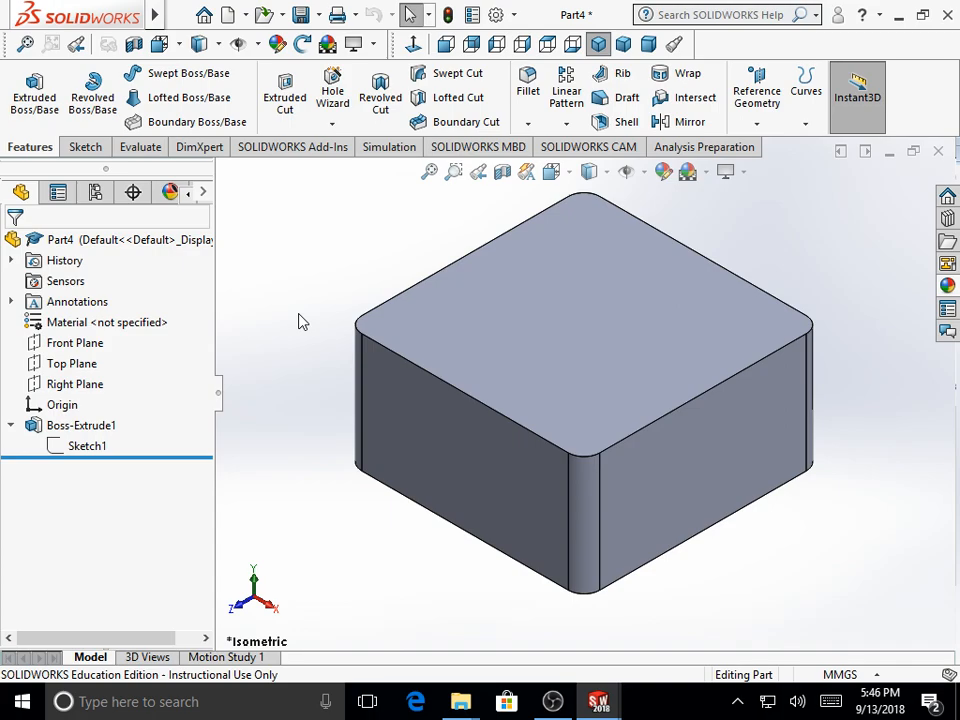
Step: Shell the block with a 10 mm wall thickness, removing its bottom face and previewing the cavity
middle_drag(300, 321, 368, 199)
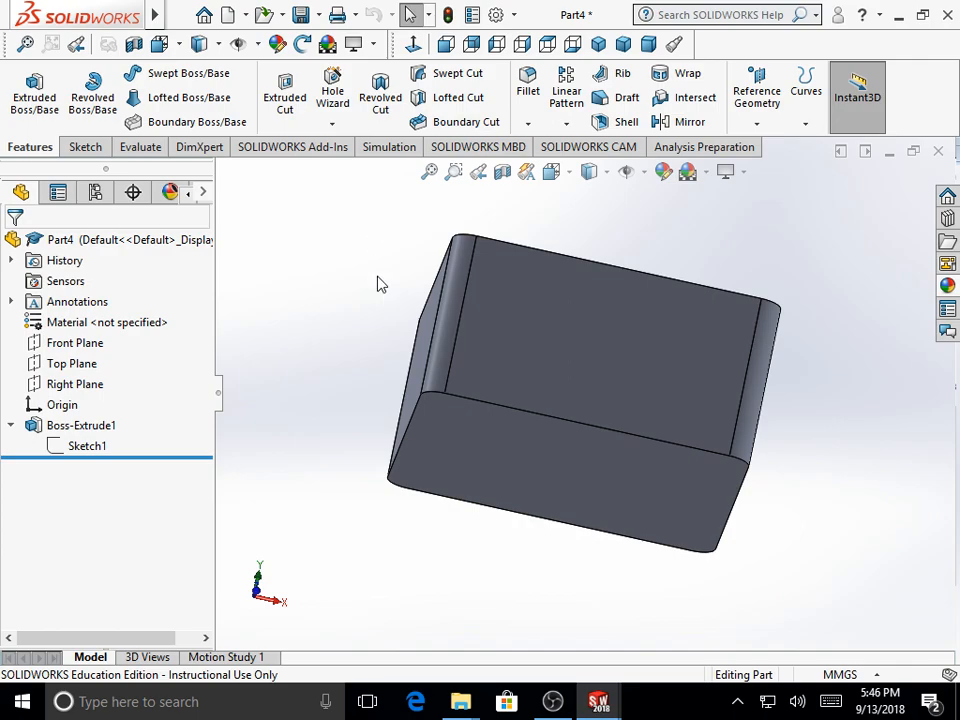
click(479, 448)
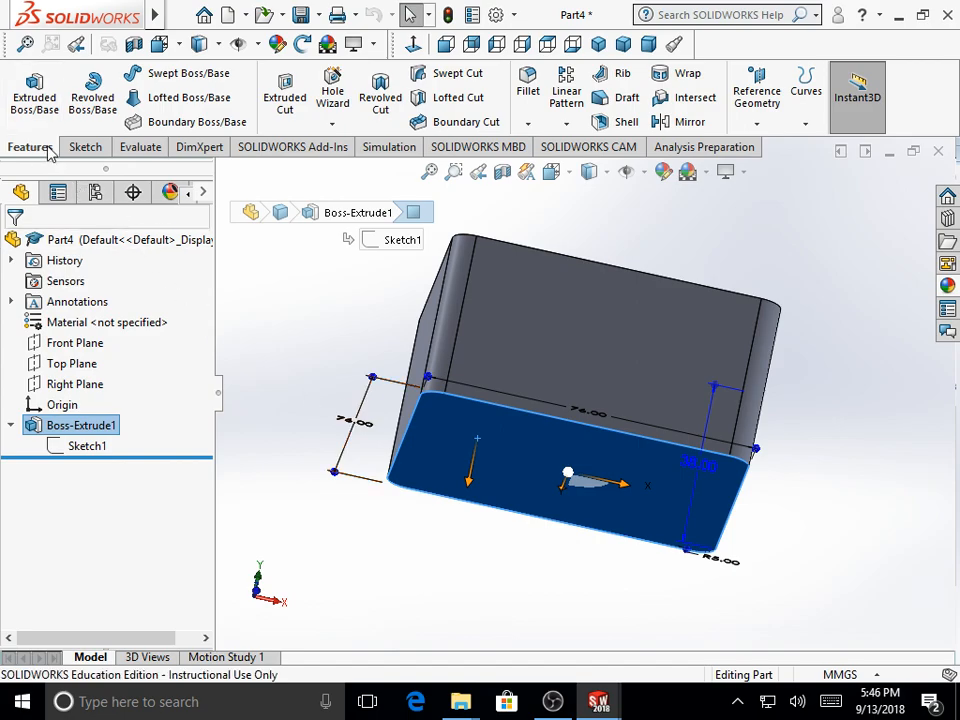
click(600, 122)
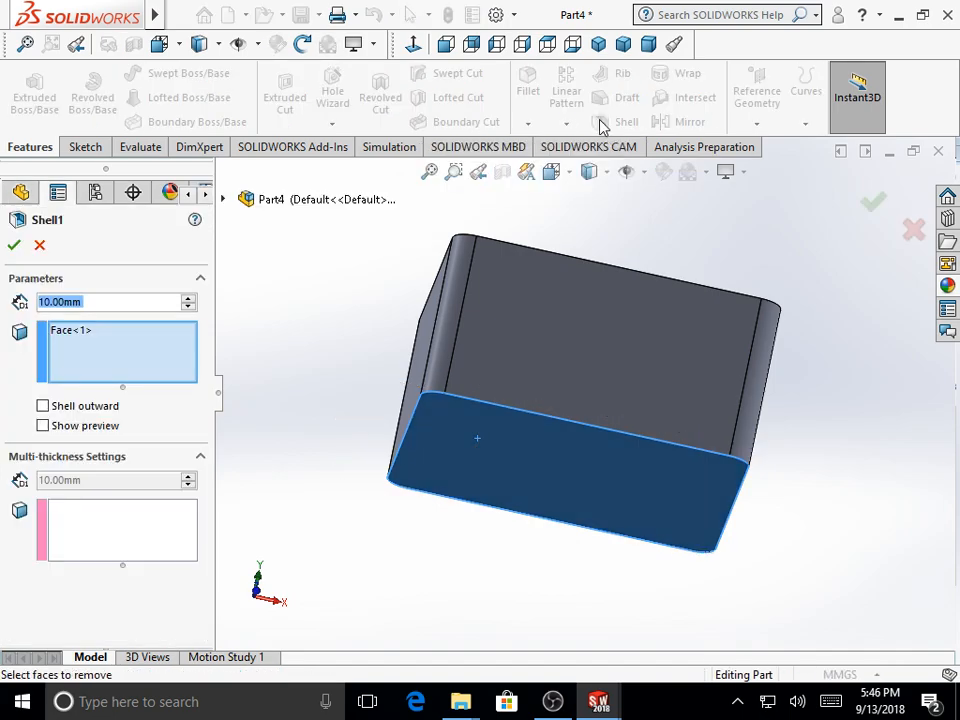
click(95, 301)
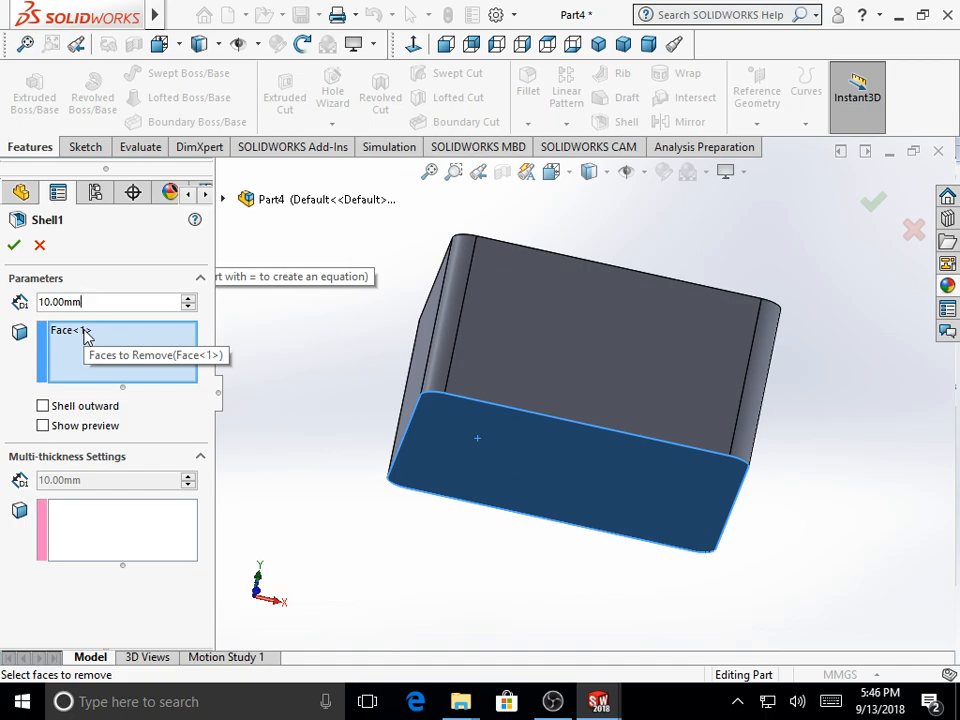
click(43, 426)
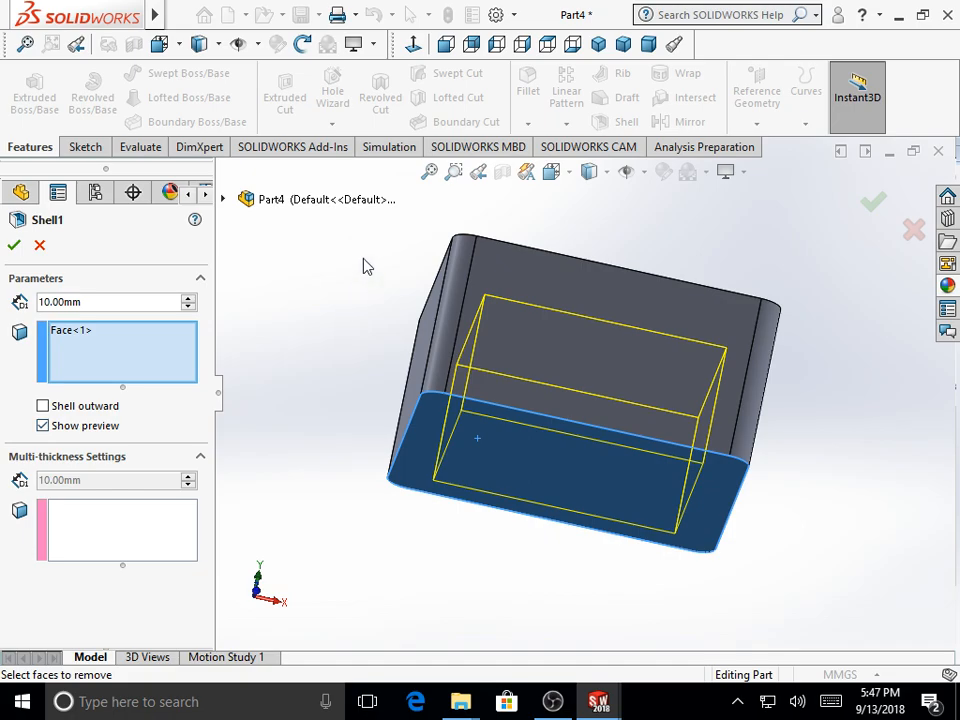
mouse_move(368, 261)
middle_down()
mouse_move(420, 208)
mouse_move(354, 334)
mouse_move(373, 291)
mouse_move(378, 224)
mouse_move(371, 281)
middle_up()
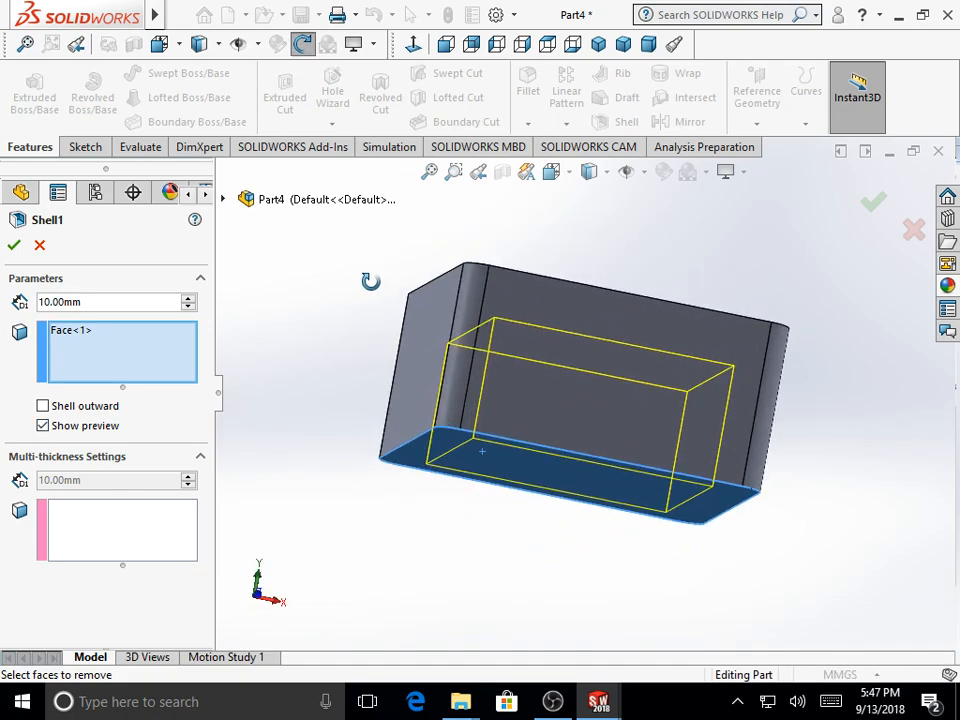
click(14, 246)
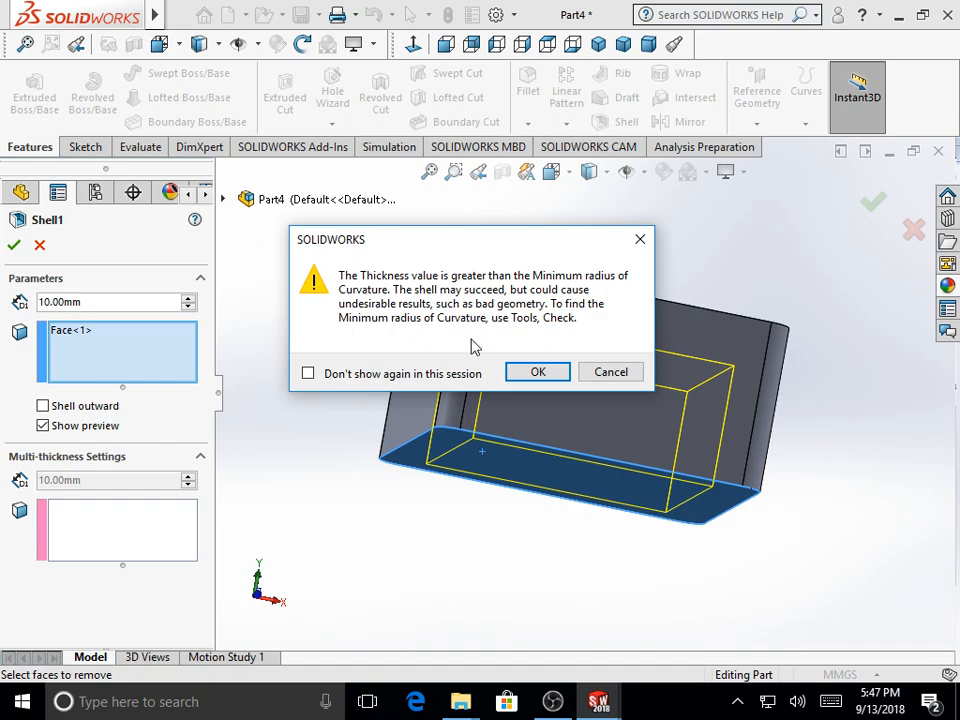
click(542, 373)
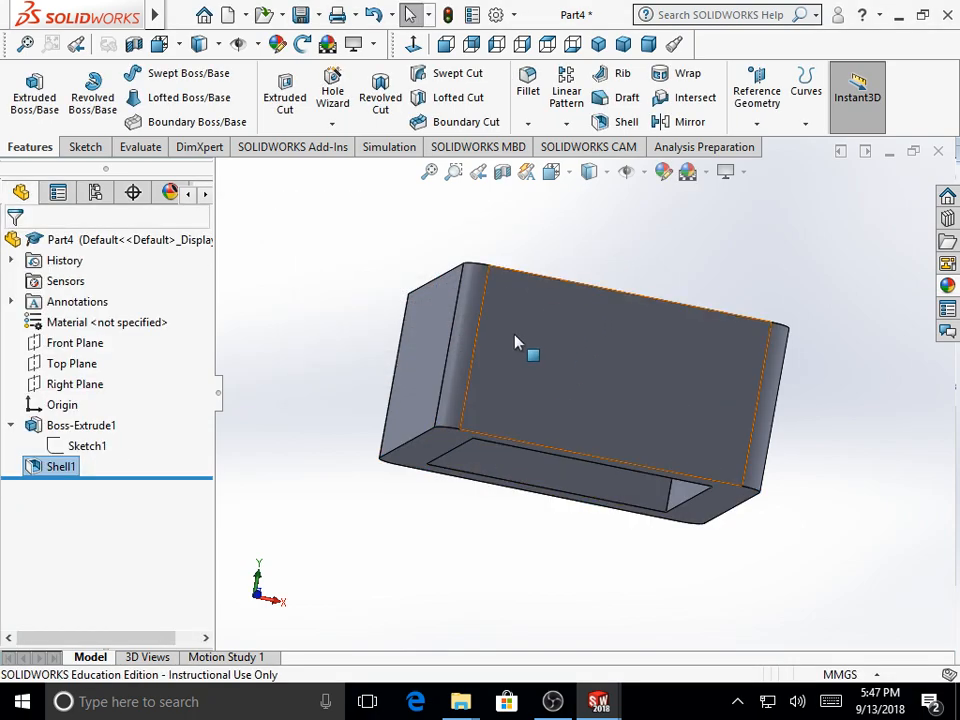
Step: Sketch a circle about 56 mm in diameter on the block's top face, centred on the origin
middle_drag(384, 343, 470, 258)
key(Escape)
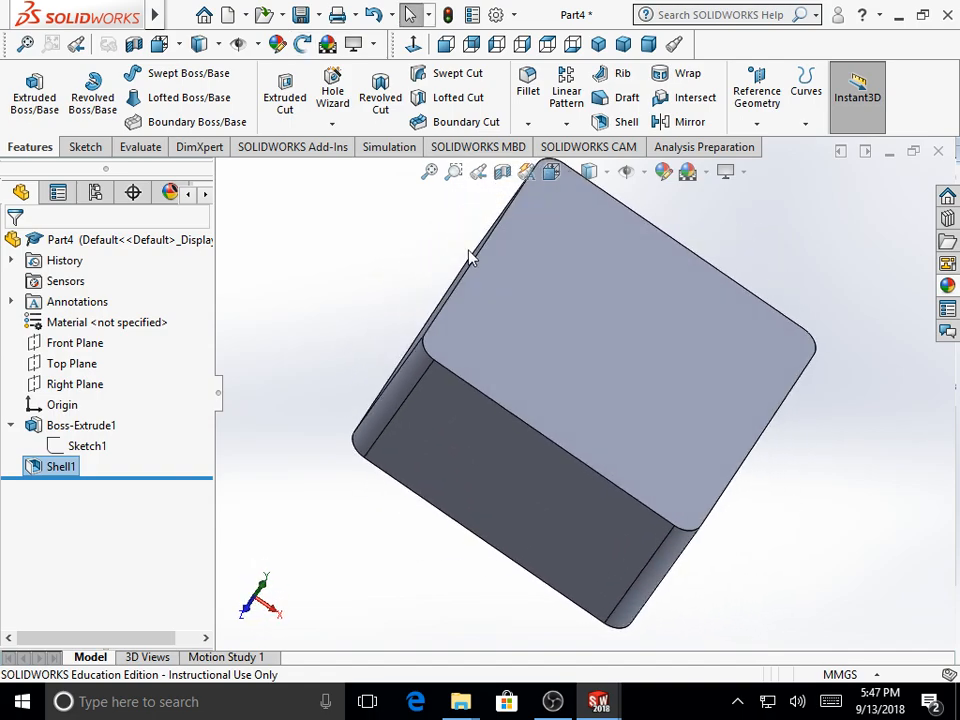
click(555, 172)
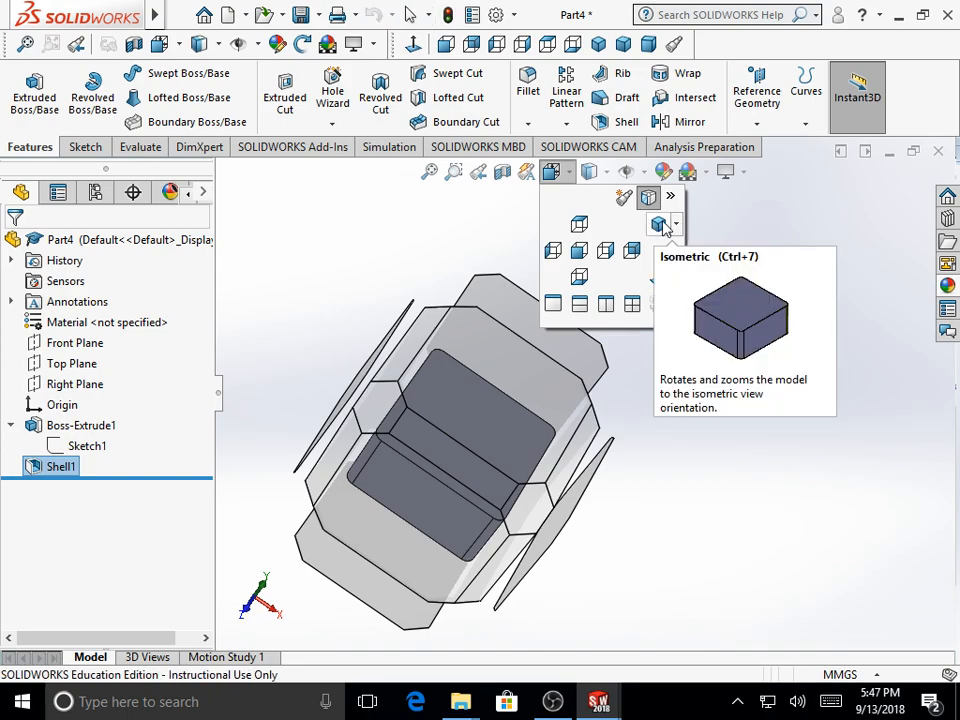
click(663, 224)
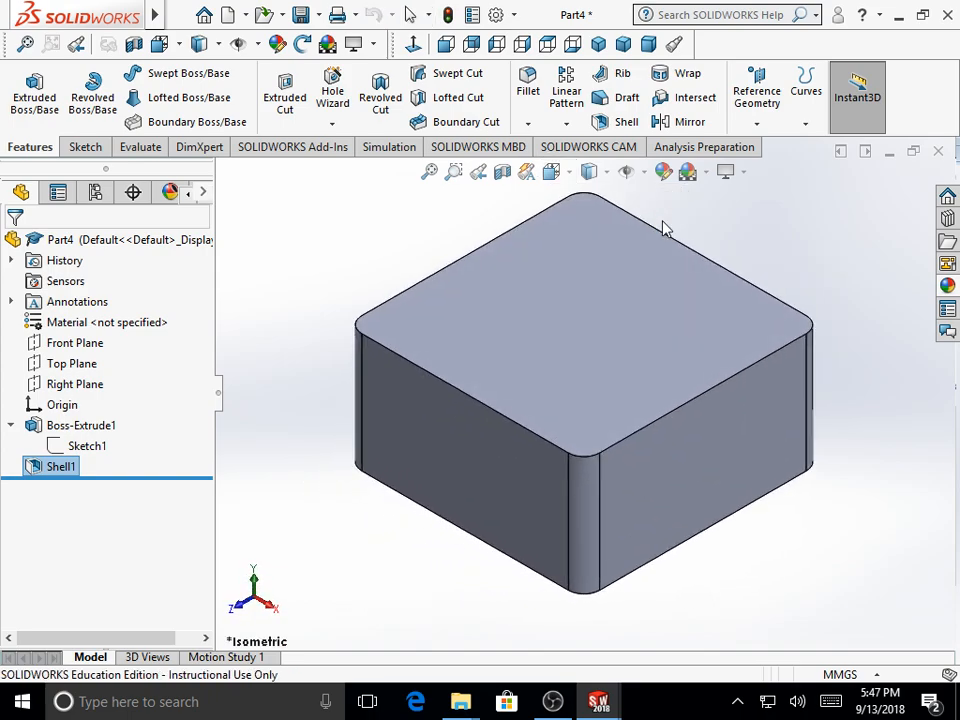
click(561, 351)
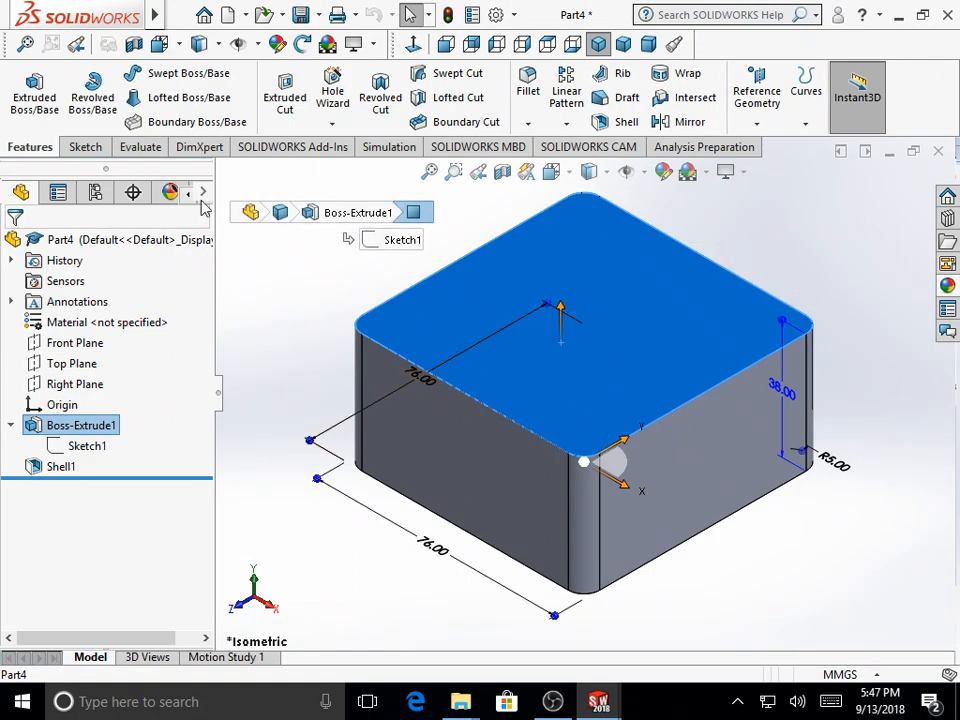
click(84, 147)
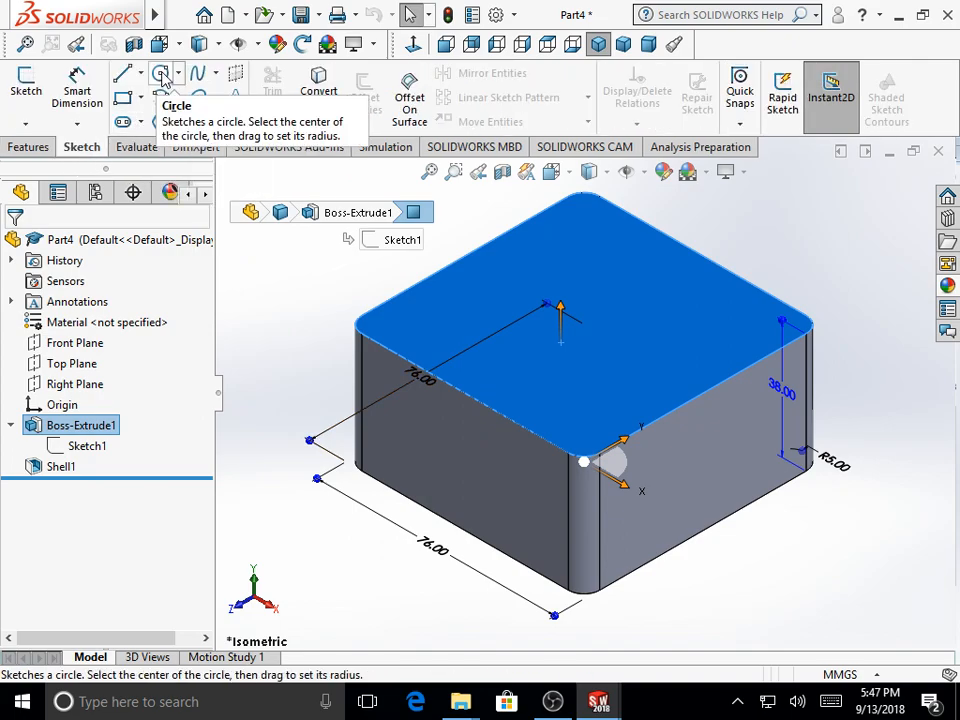
click(163, 78)
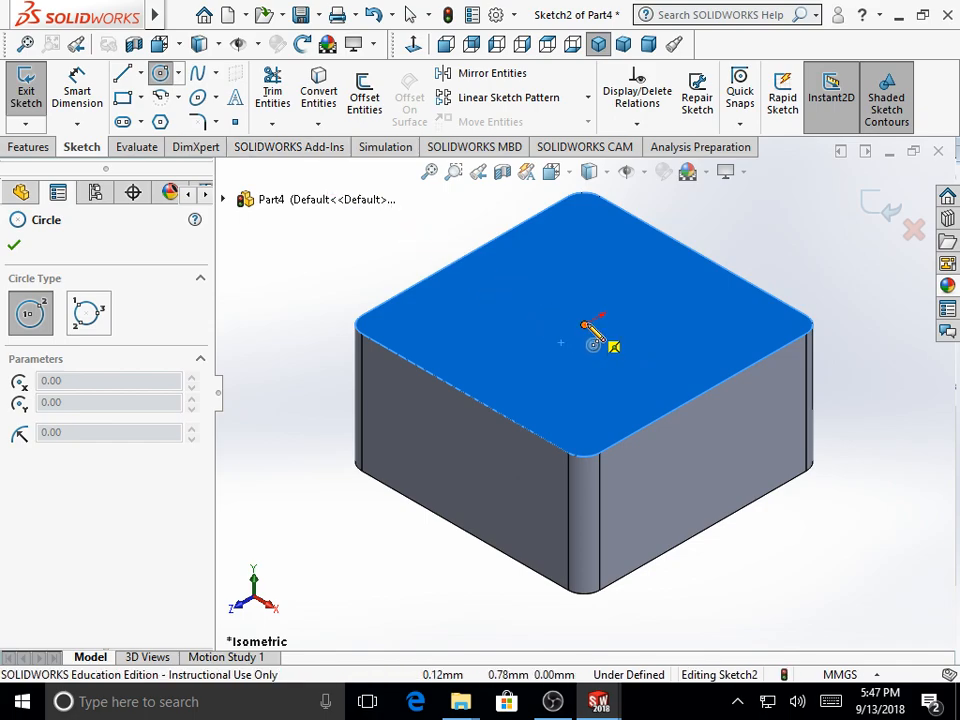
click(585, 325)
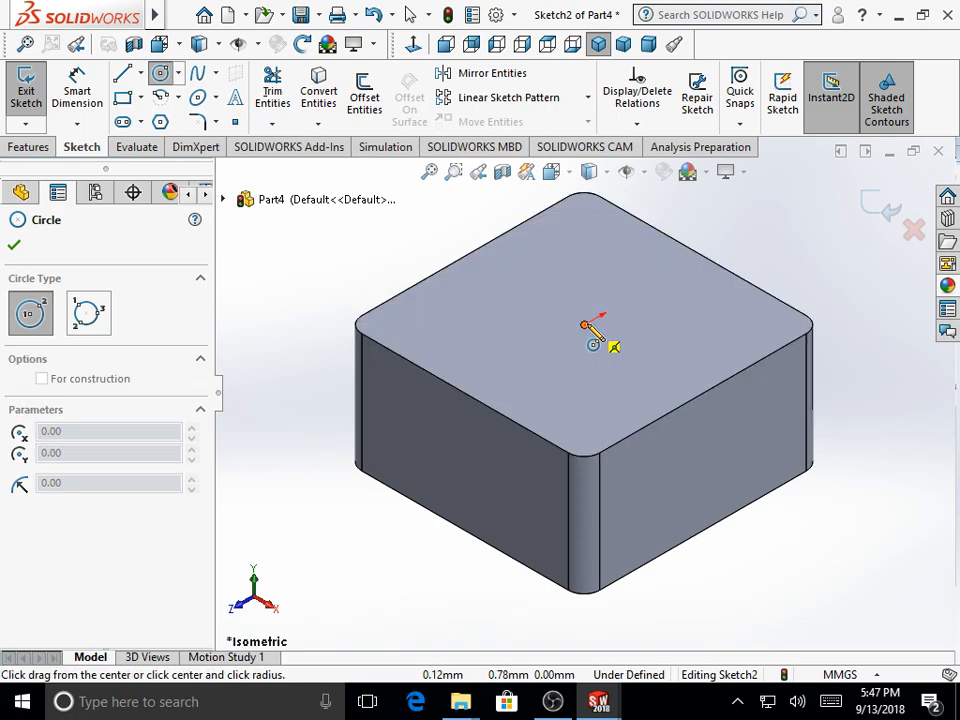
click(629, 264)
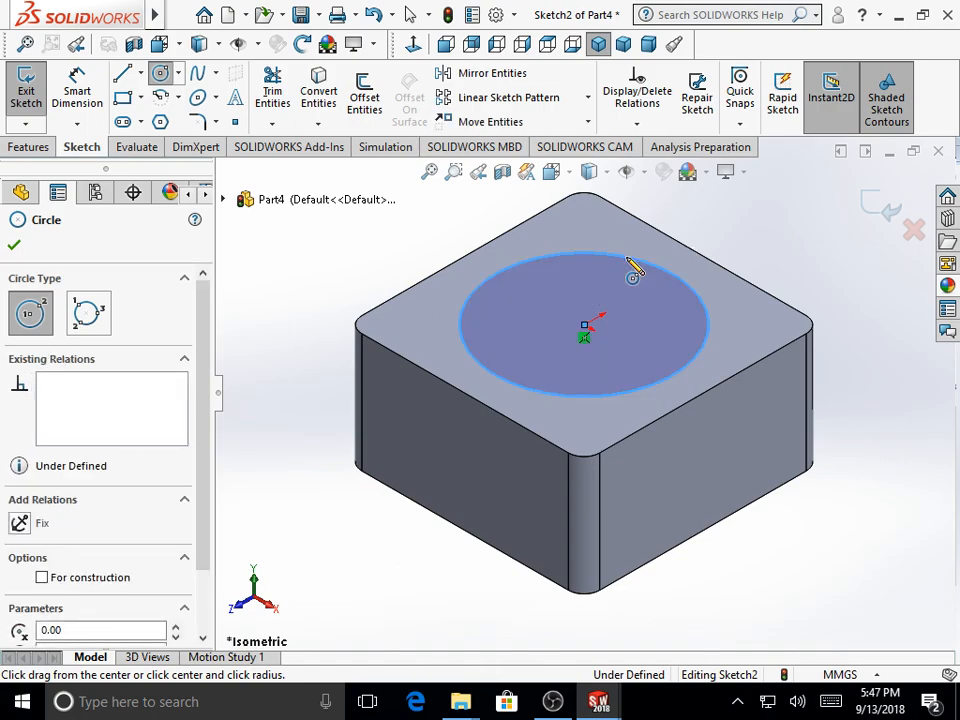
Step: Dimension the top-face circle's diameter to 64 mm
click(568, 172)
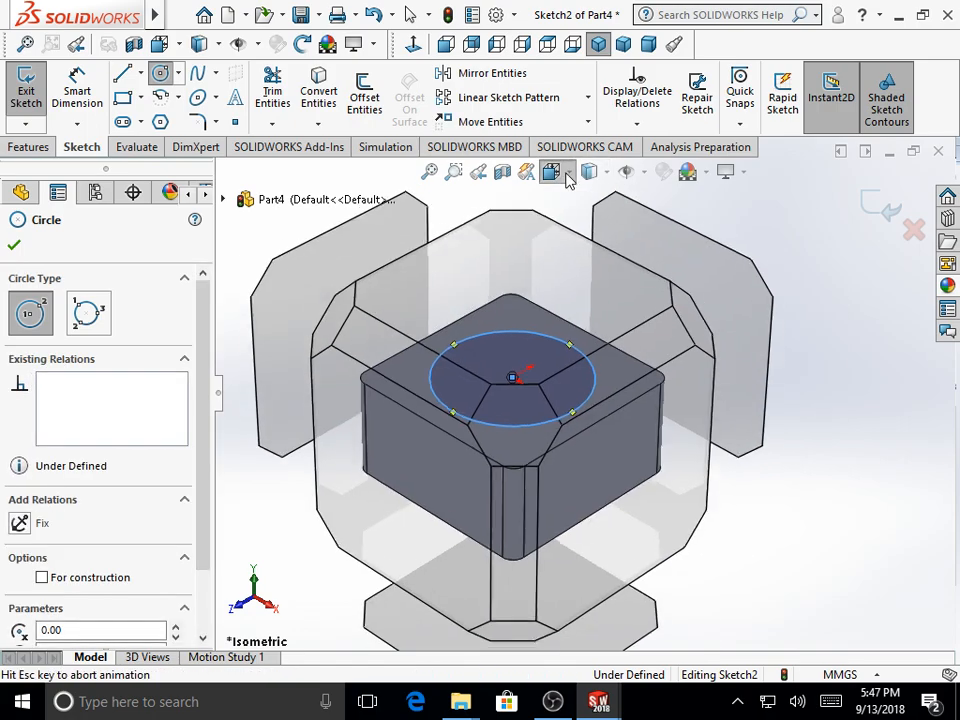
click(658, 275)
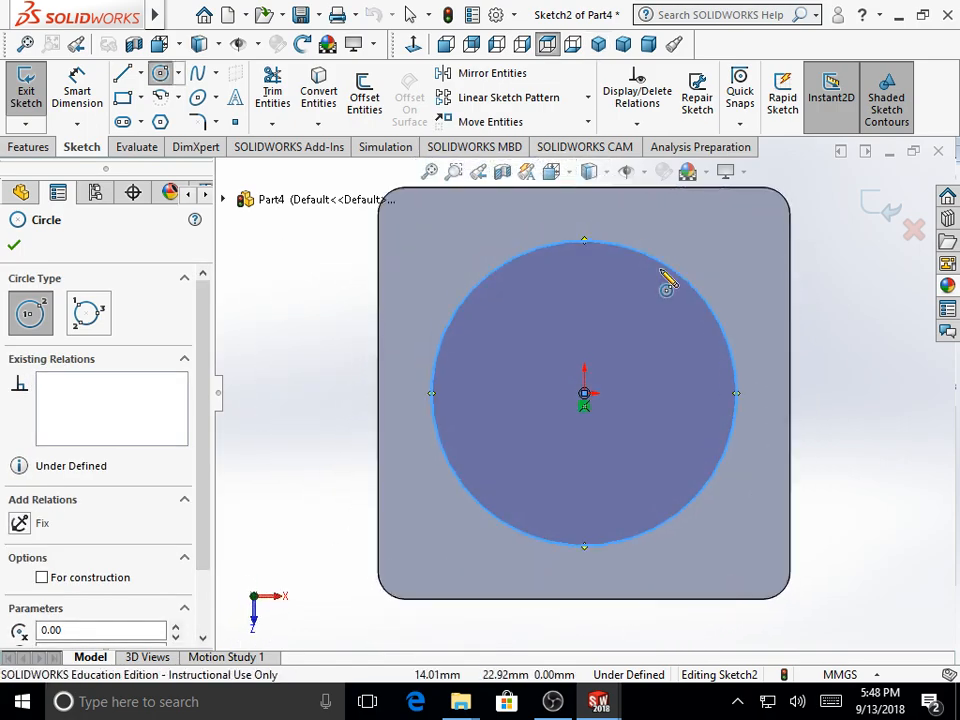
click(86, 92)
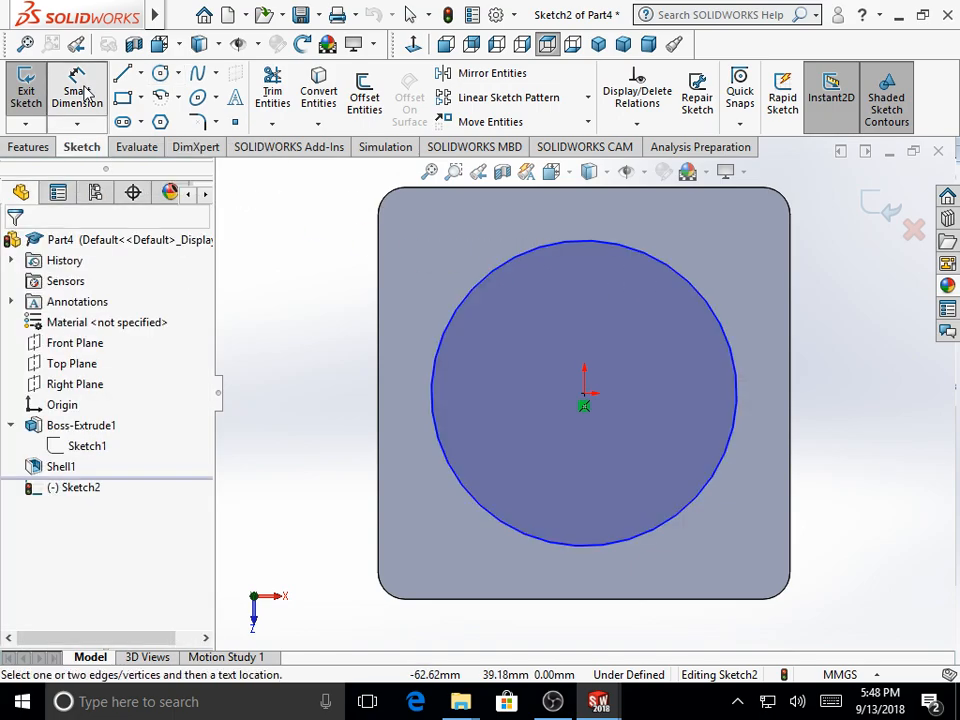
click(730, 455)
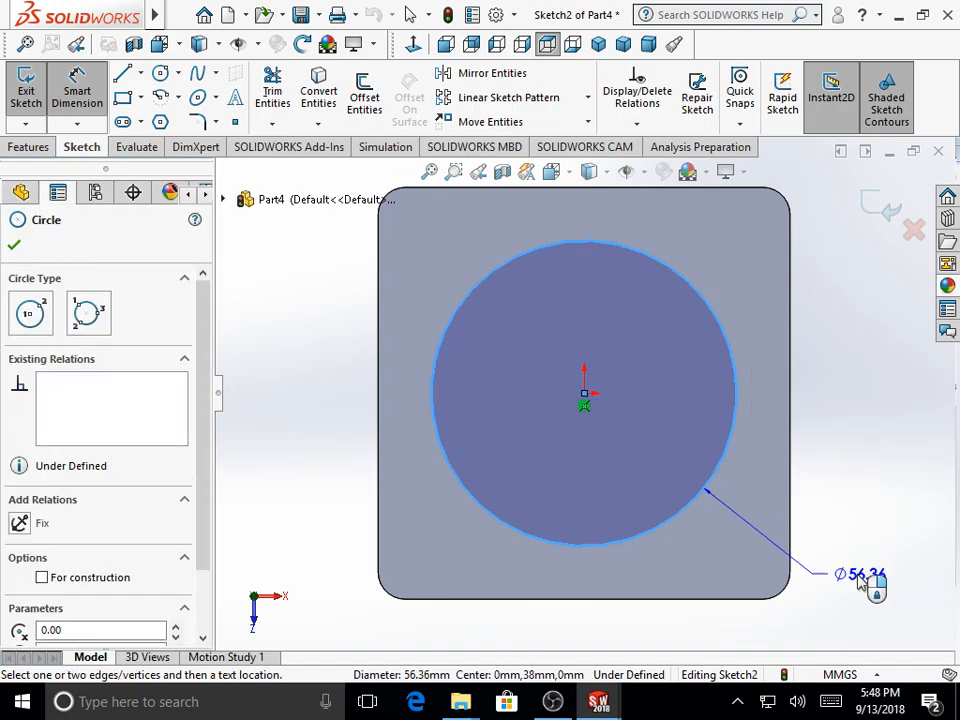
click(862, 565)
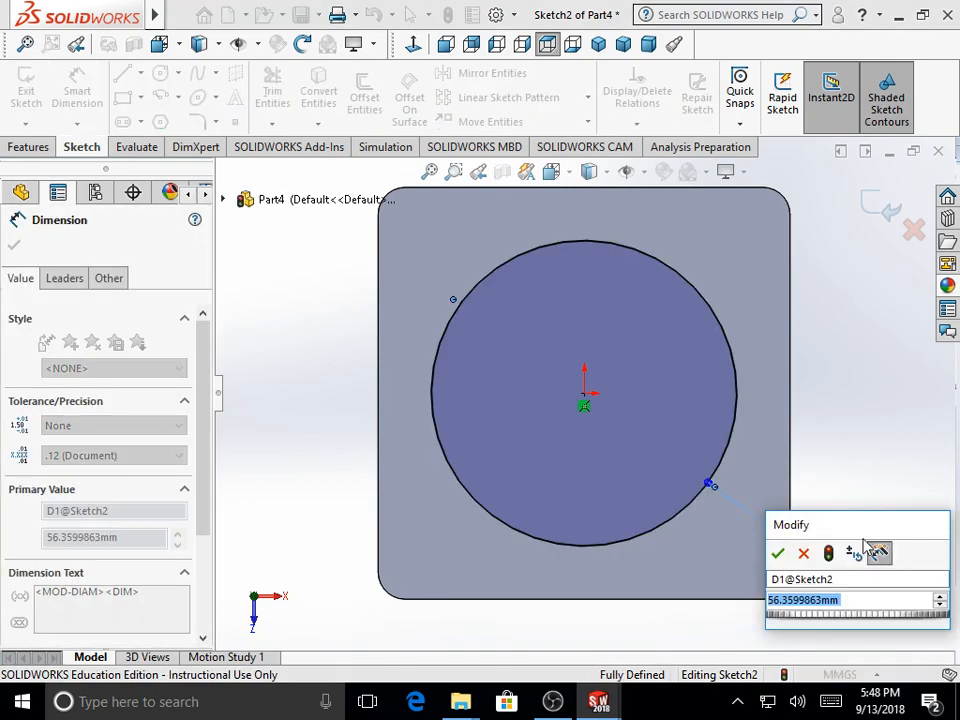
text(64)
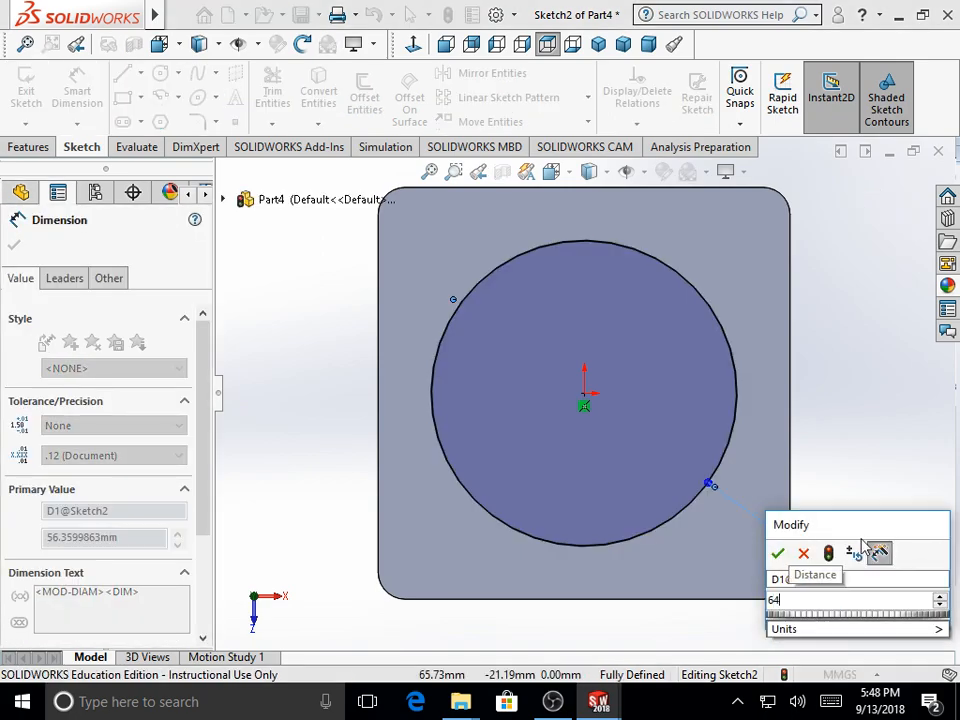
key(Return)
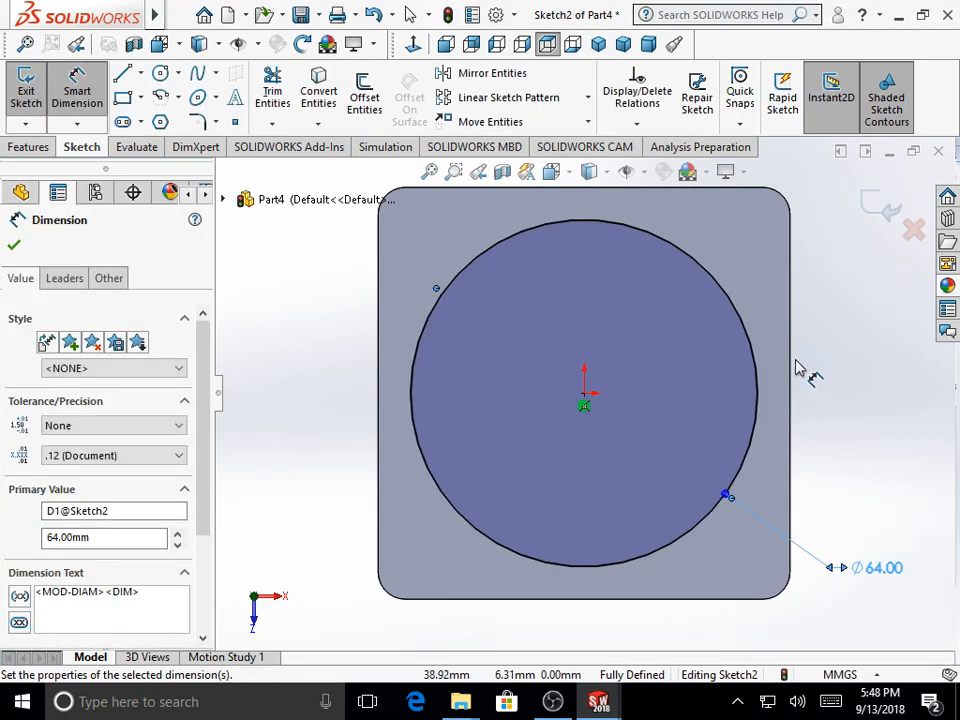
click(14, 245)
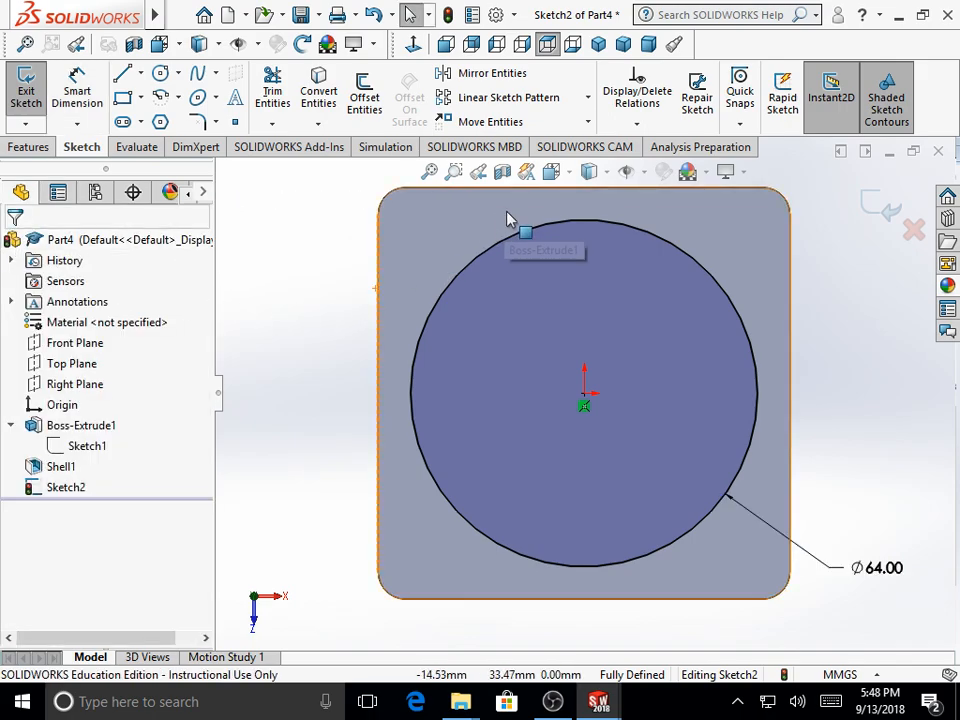
Step: Extrude the 64 mm circle on the block's top face upward as a 38 mm blind boss, merged with the block
click(569, 169)
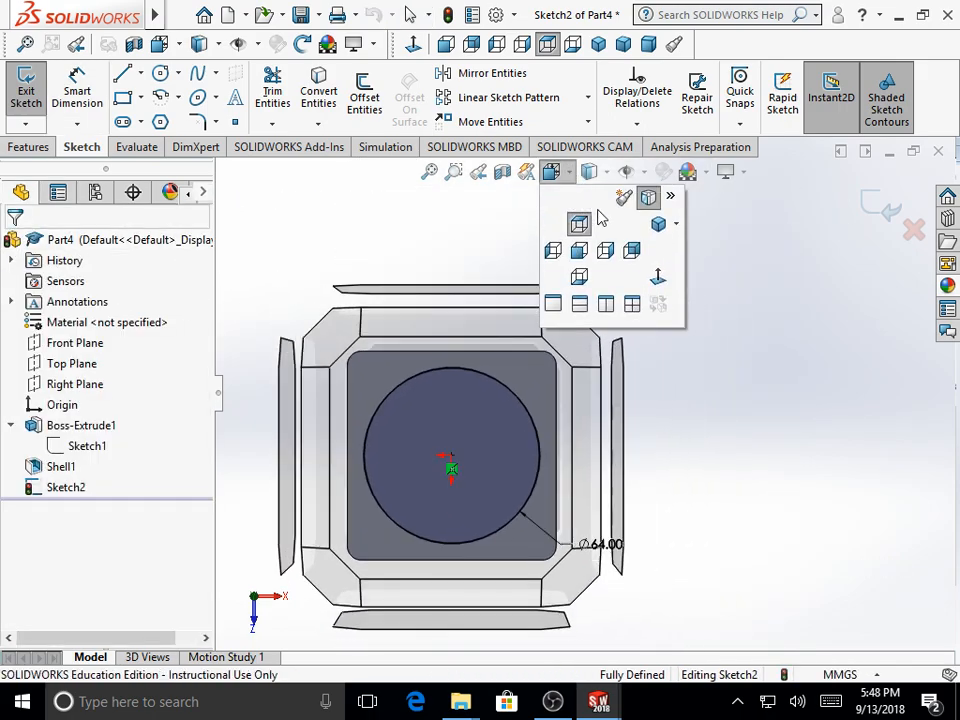
click(659, 225)
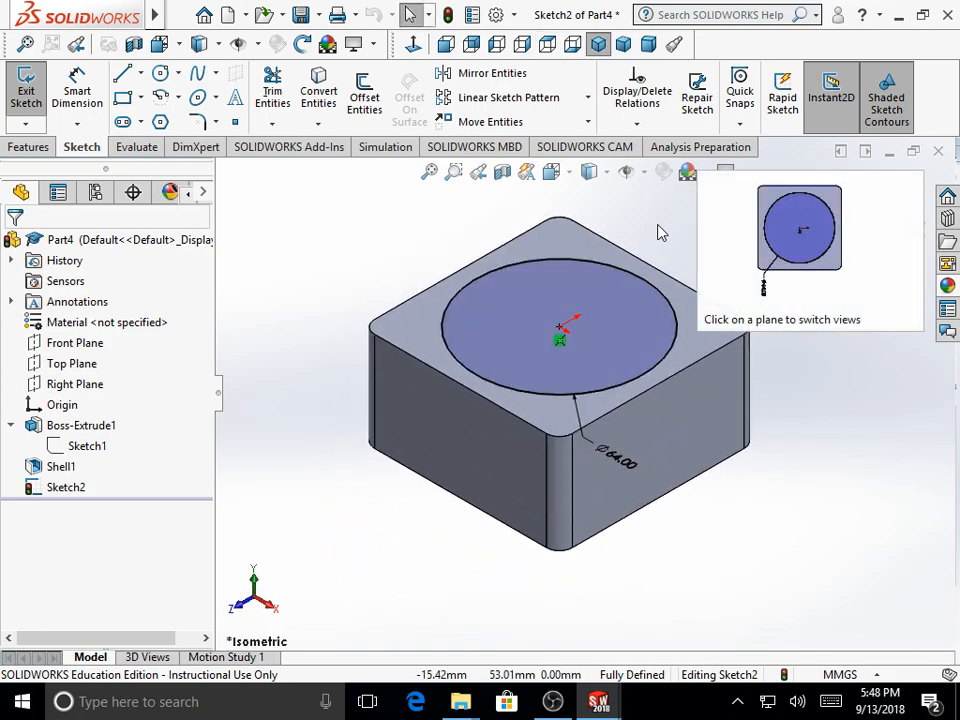
click(27, 147)
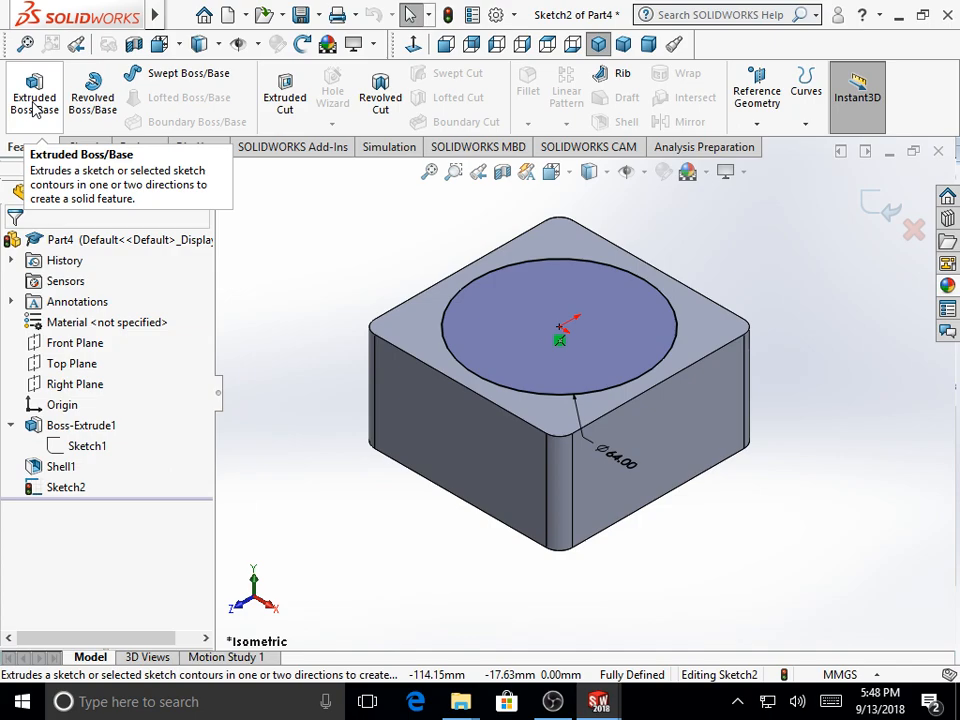
click(36, 104)
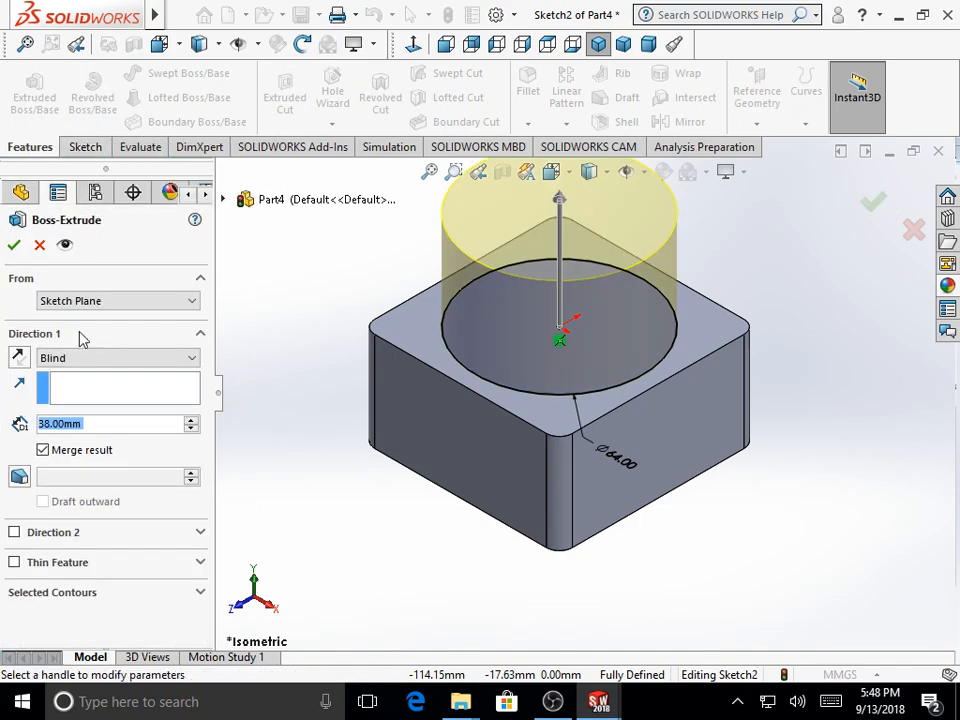
click(105, 427)
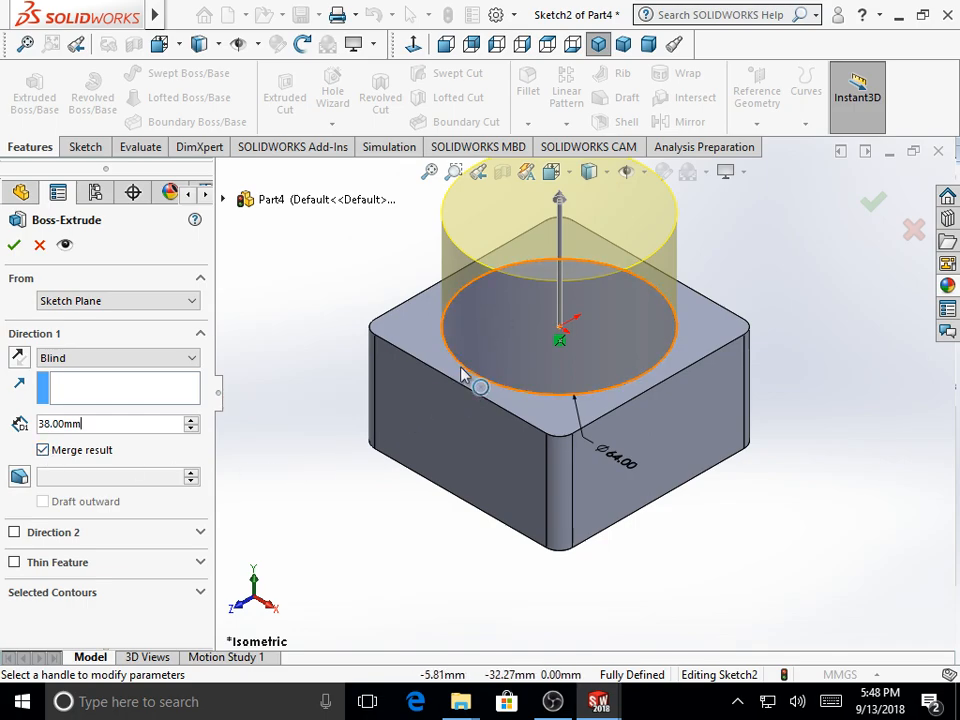
click(14, 247)
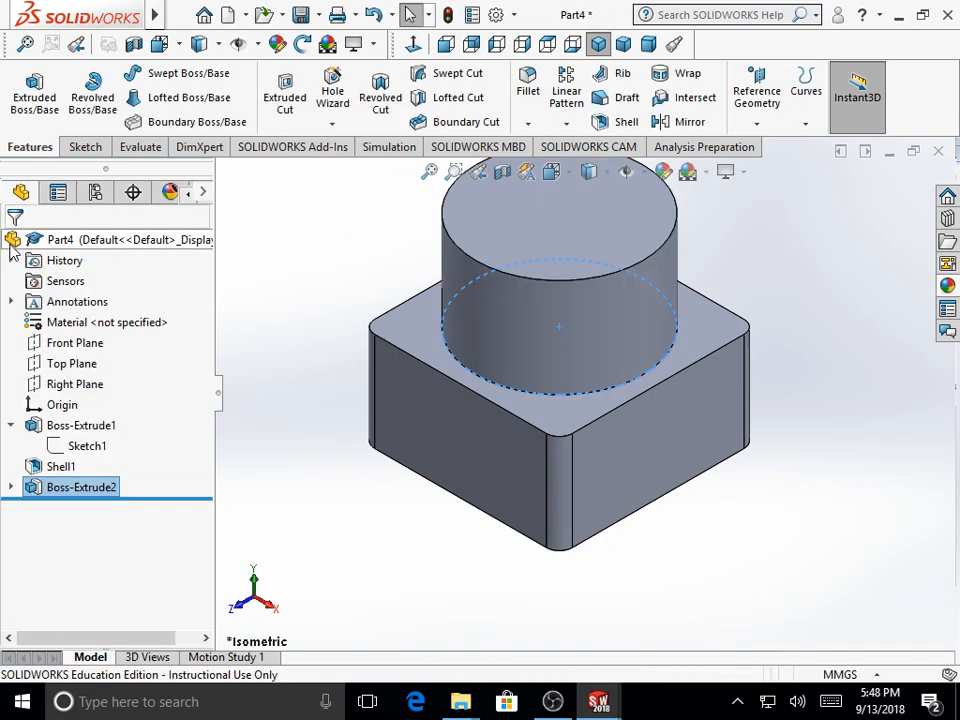
click(325, 310)
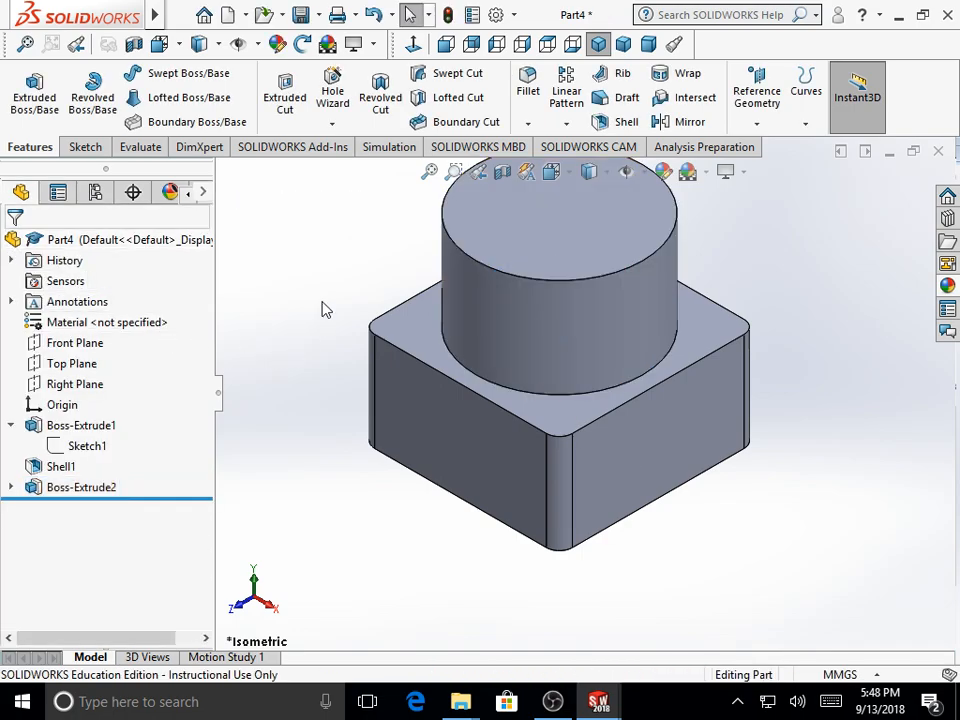
Step: Apply a 3 mm constant size fillet to the block's top face, rounding its outer edges and the base of the boss
key(f)
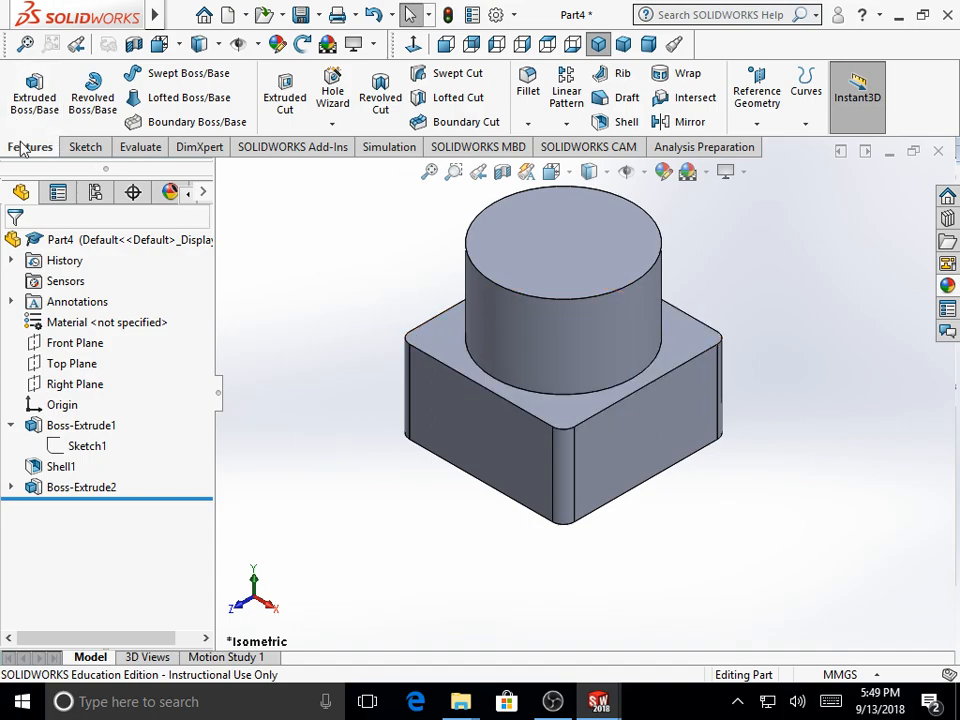
click(527, 95)
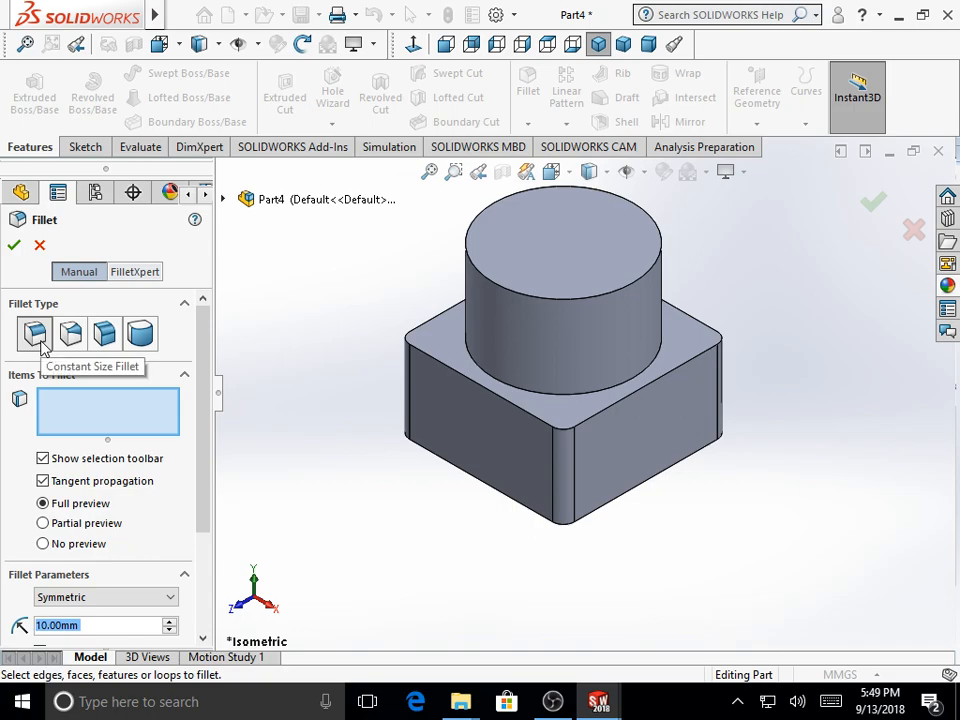
click(435, 347)
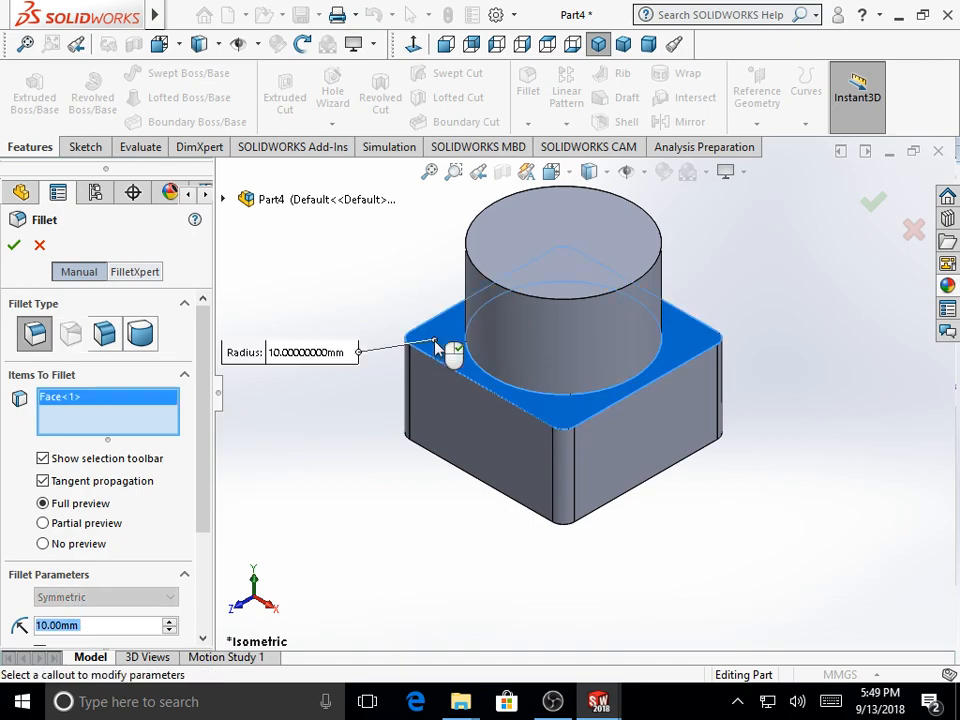
drag(205, 396, 204, 493)
click(97, 477)
double_click(97, 477)
text(3)
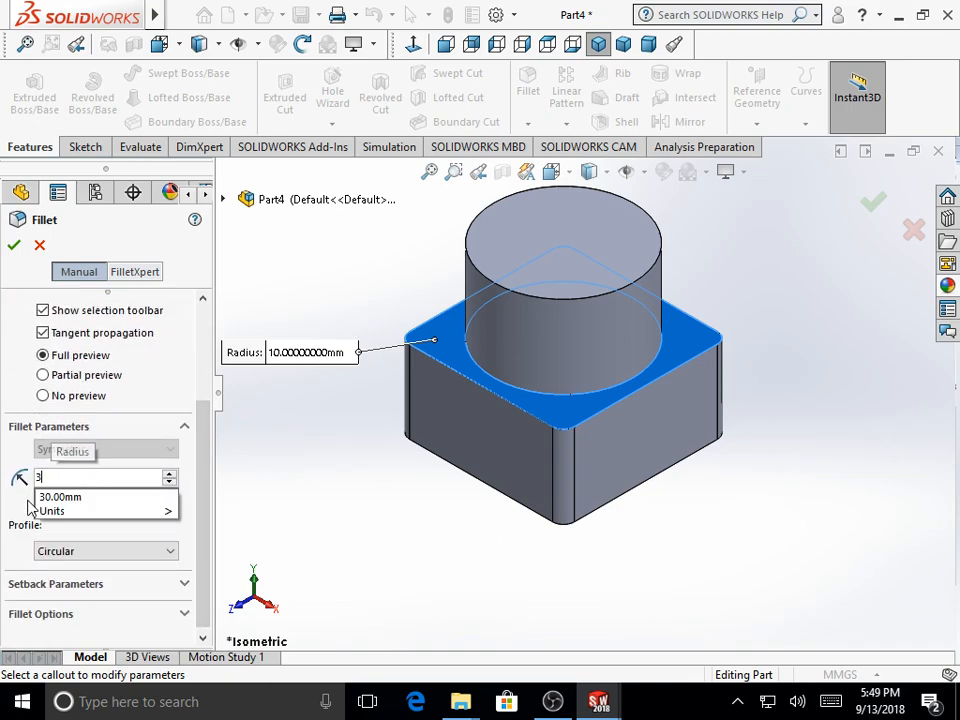
key(Return)
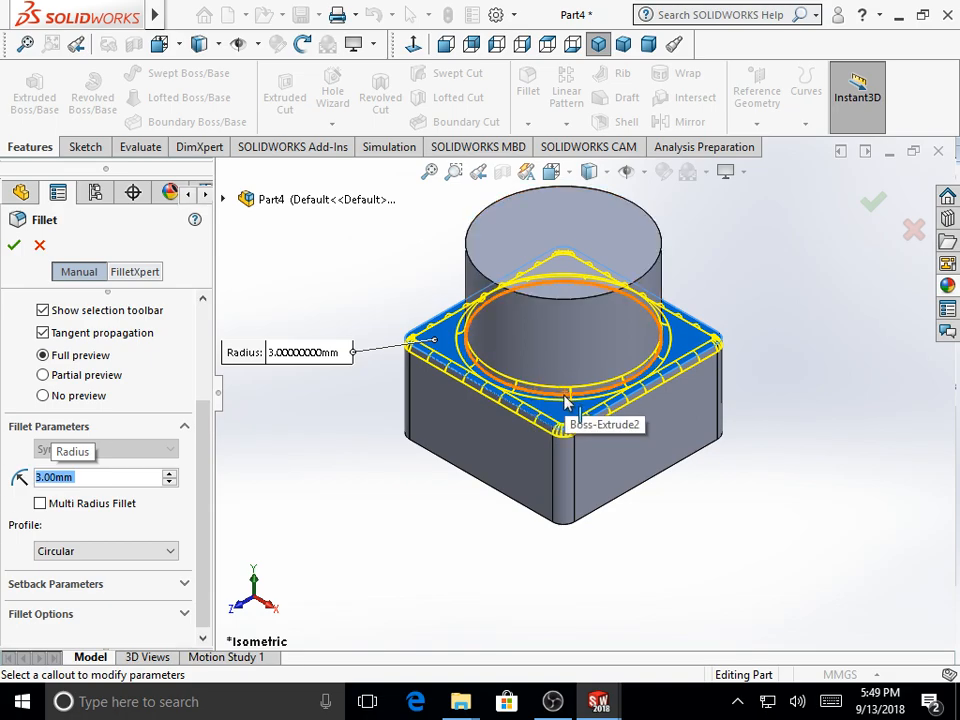
click(14, 248)
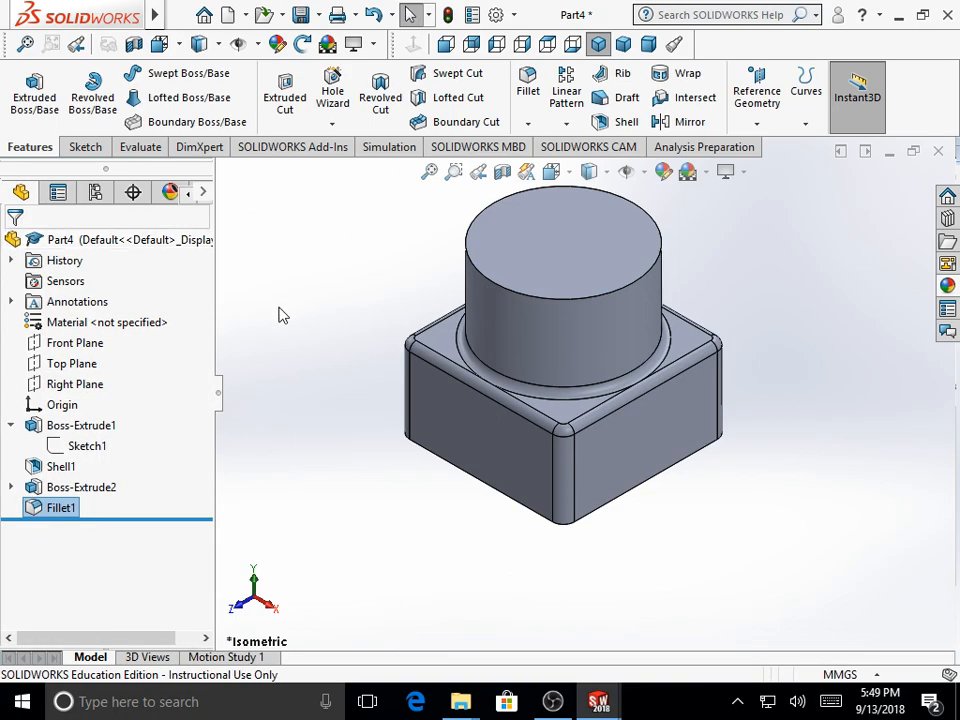
Step: Sketch a circle about 42 mm in diameter on the cylindrical boss's top face, off-centre from the boss axis
scroll(605, 235, down, 5)
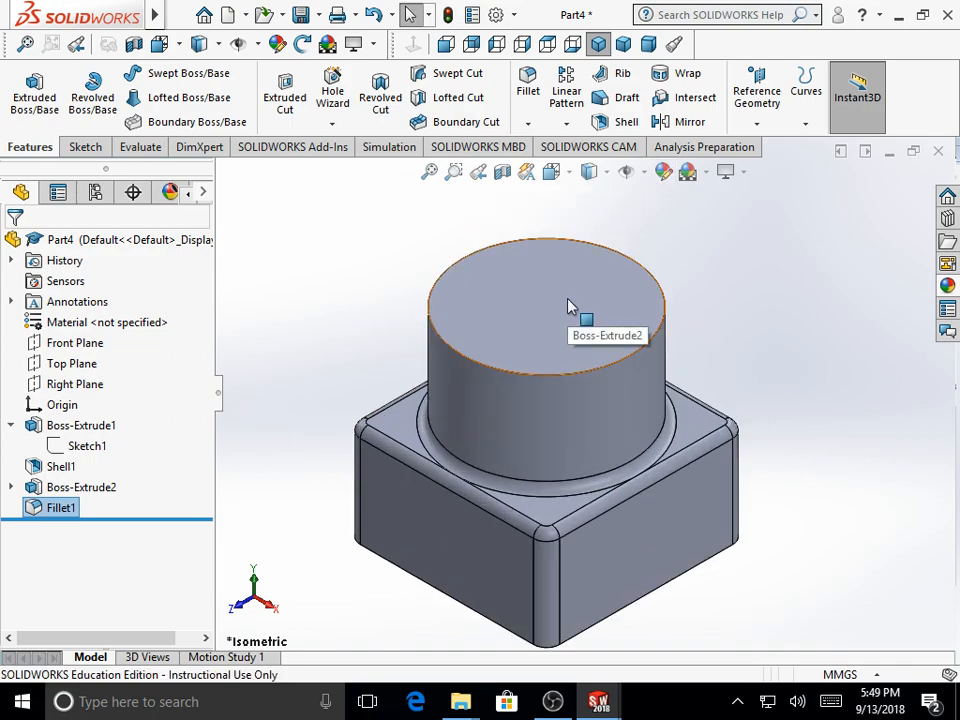
click(567, 306)
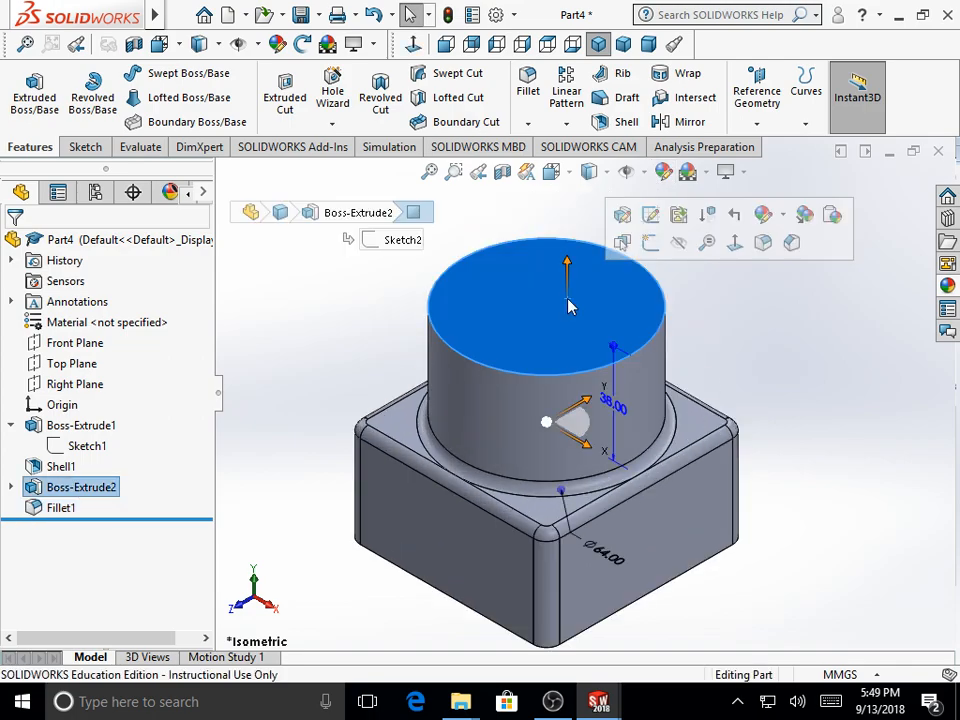
click(650, 244)
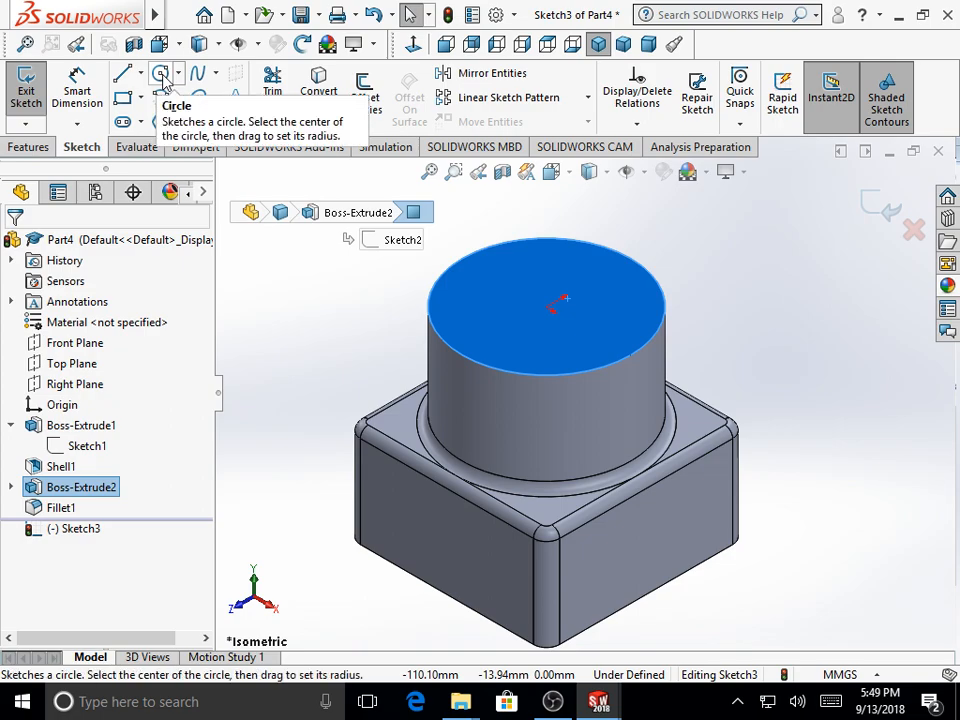
click(162, 75)
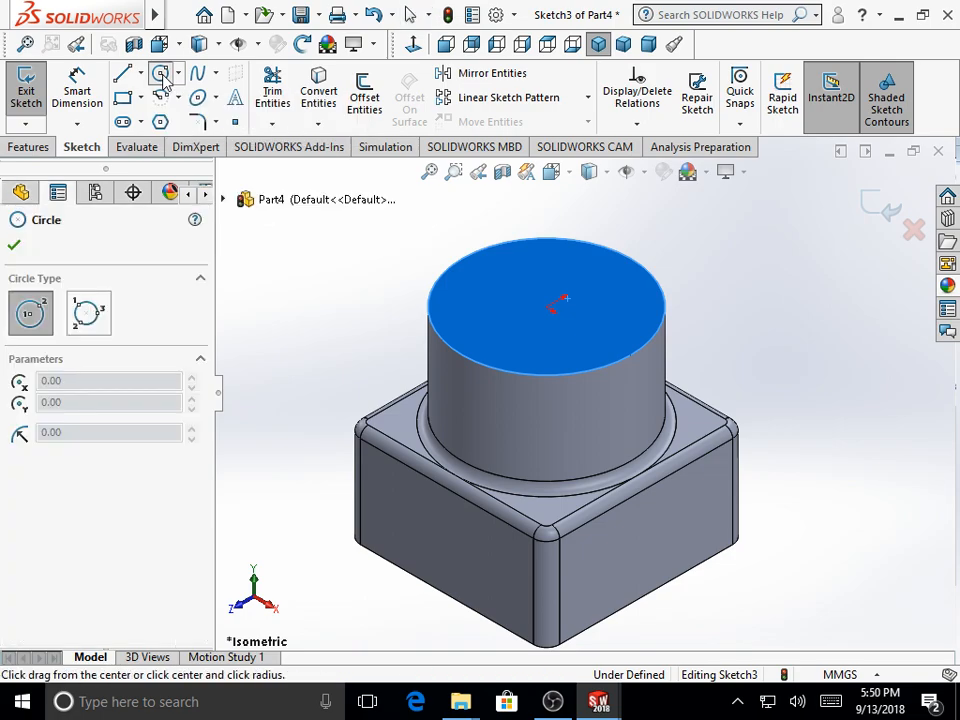
click(487, 292)
click(532, 258)
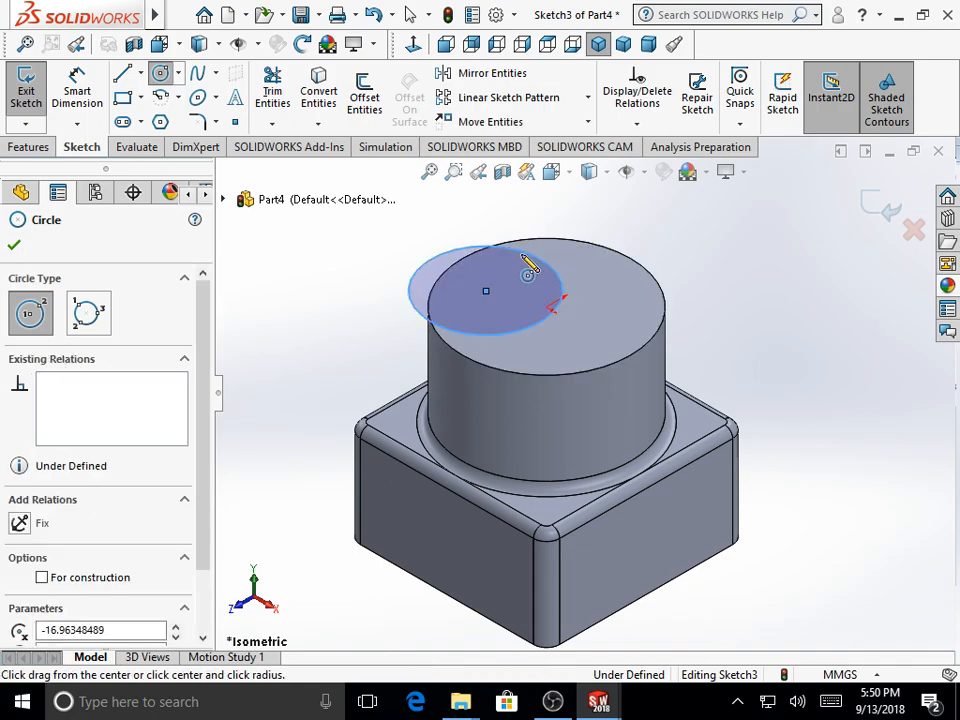
click(14, 246)
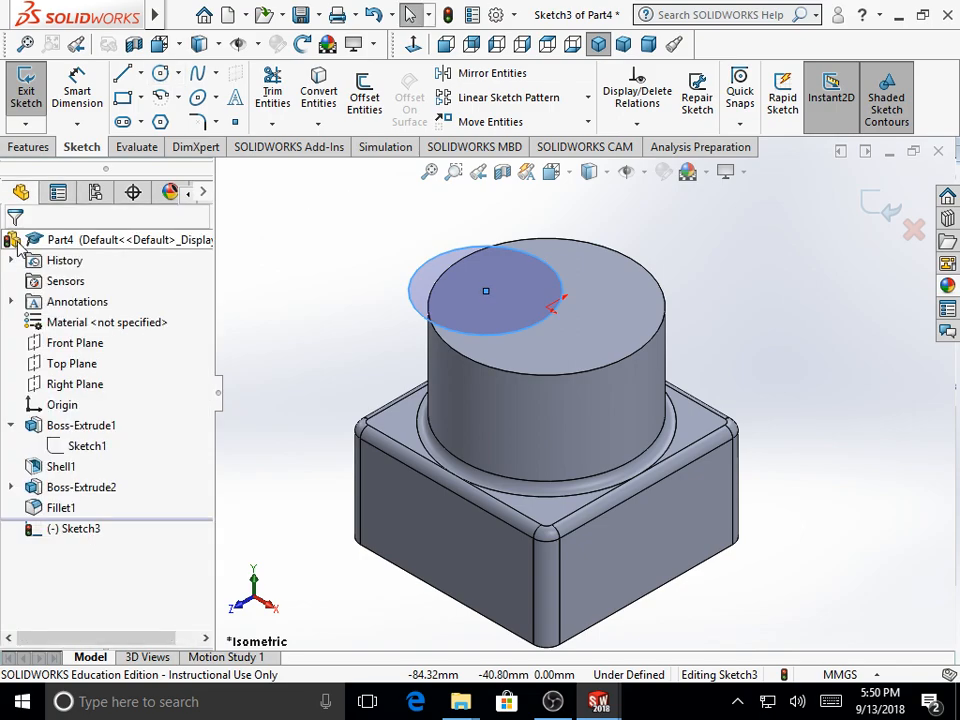
Step: Dimension the diameter of the circle on the boss's top face to 48 mm
click(90, 97)
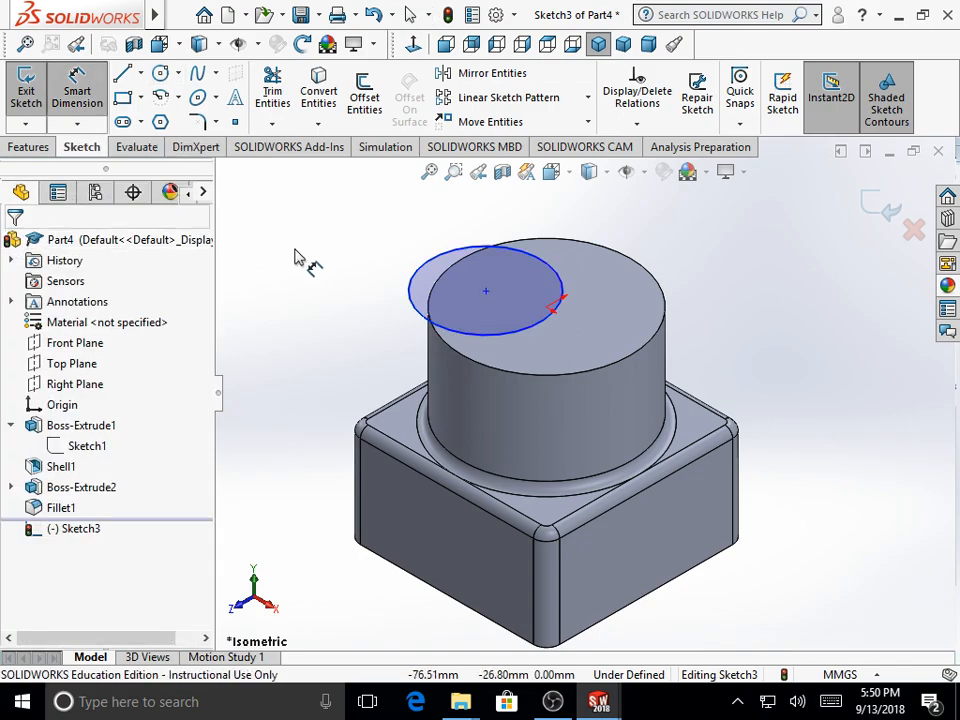
click(432, 267)
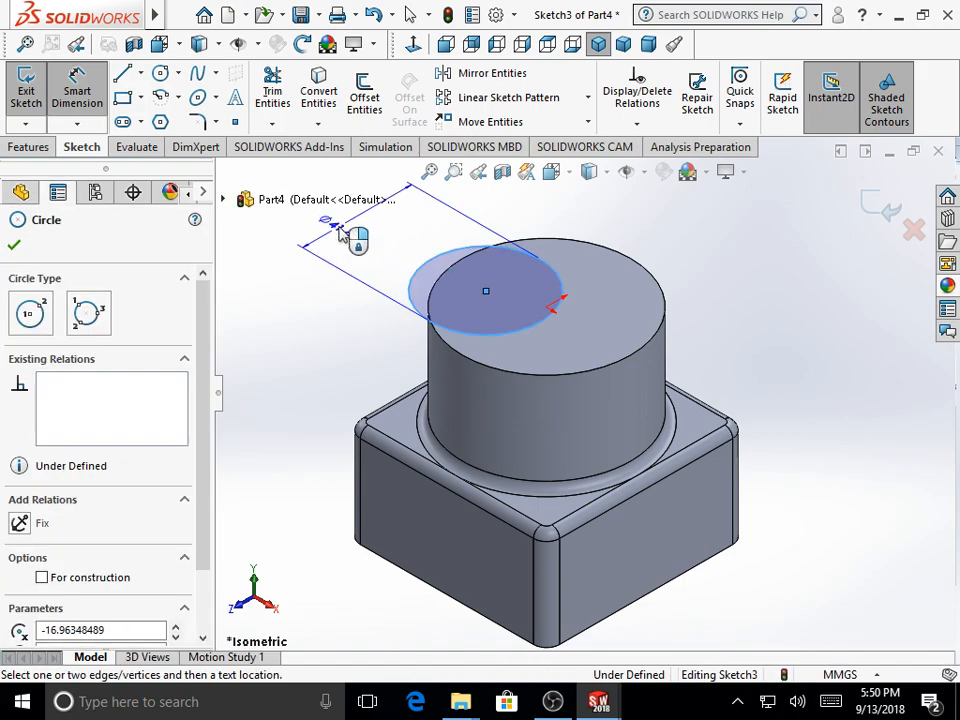
click(780, 325)
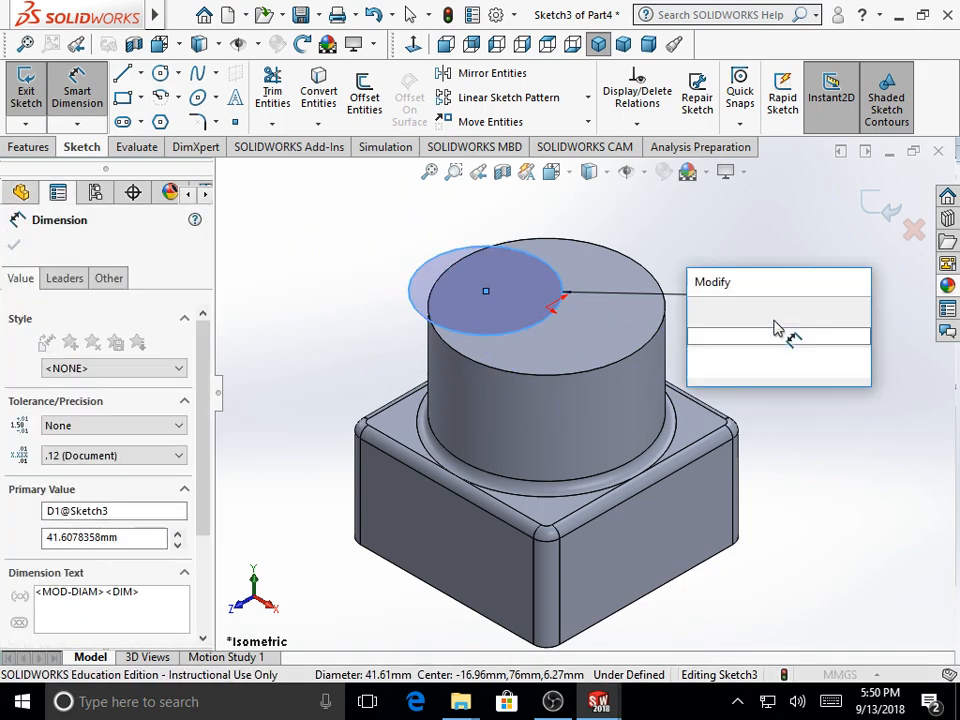
text(48)
key(Return)
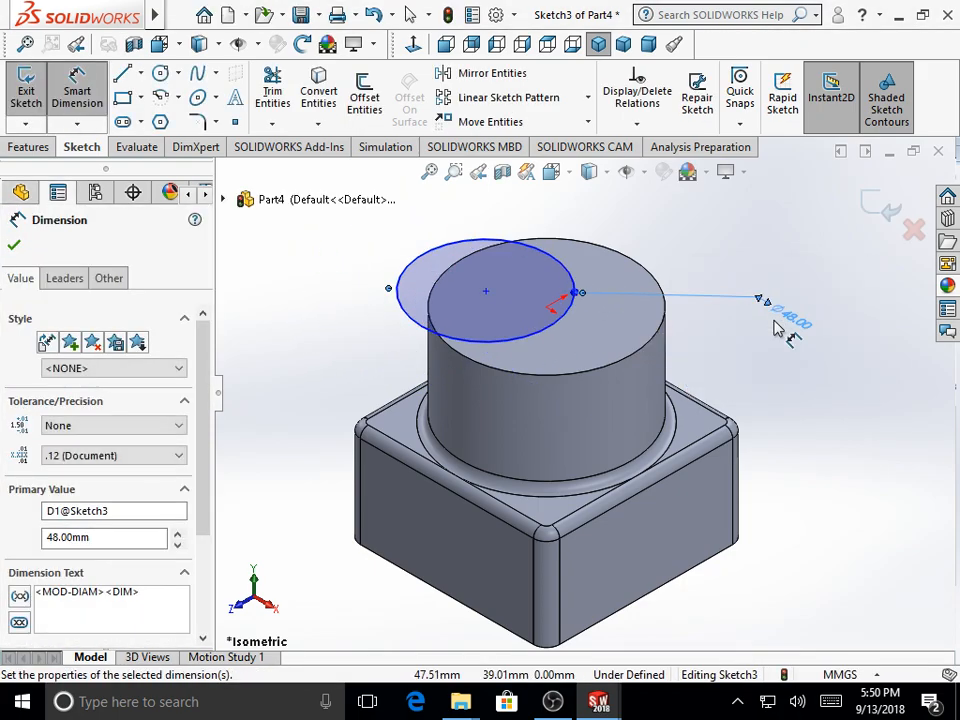
click(14, 244)
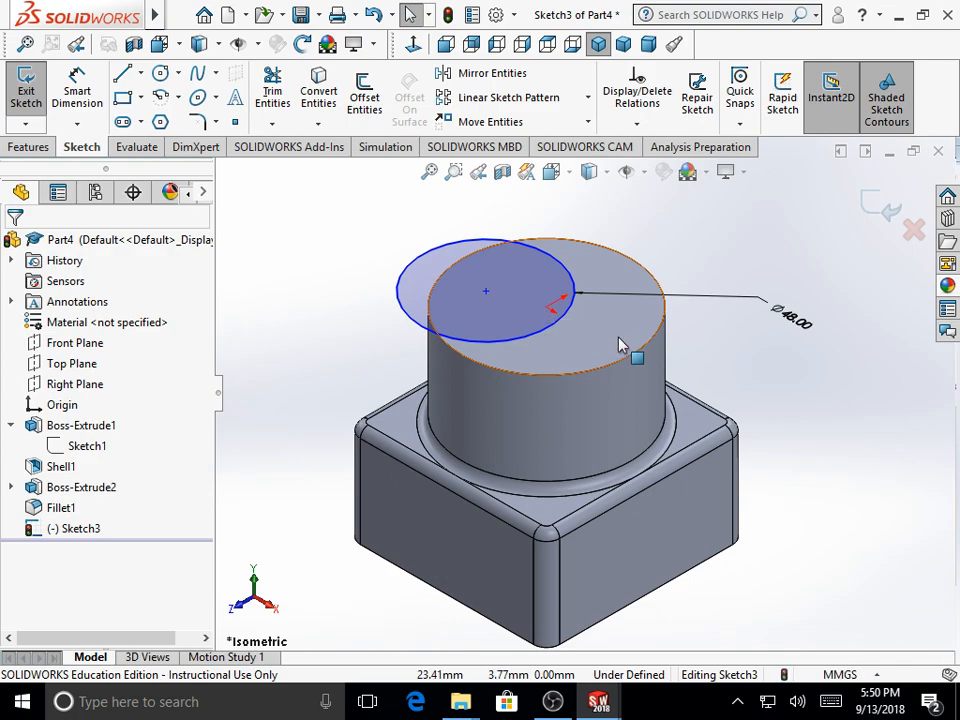
Step: Add a concentric relation between the 48 mm circle and the boss's circular top edge
click(636, 123)
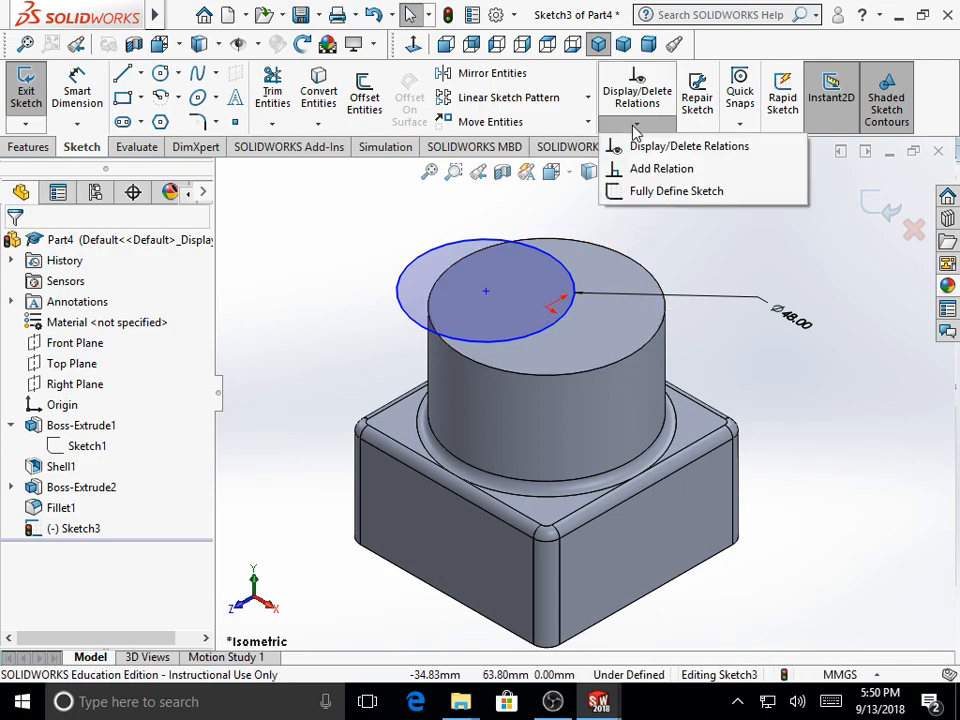
click(650, 173)
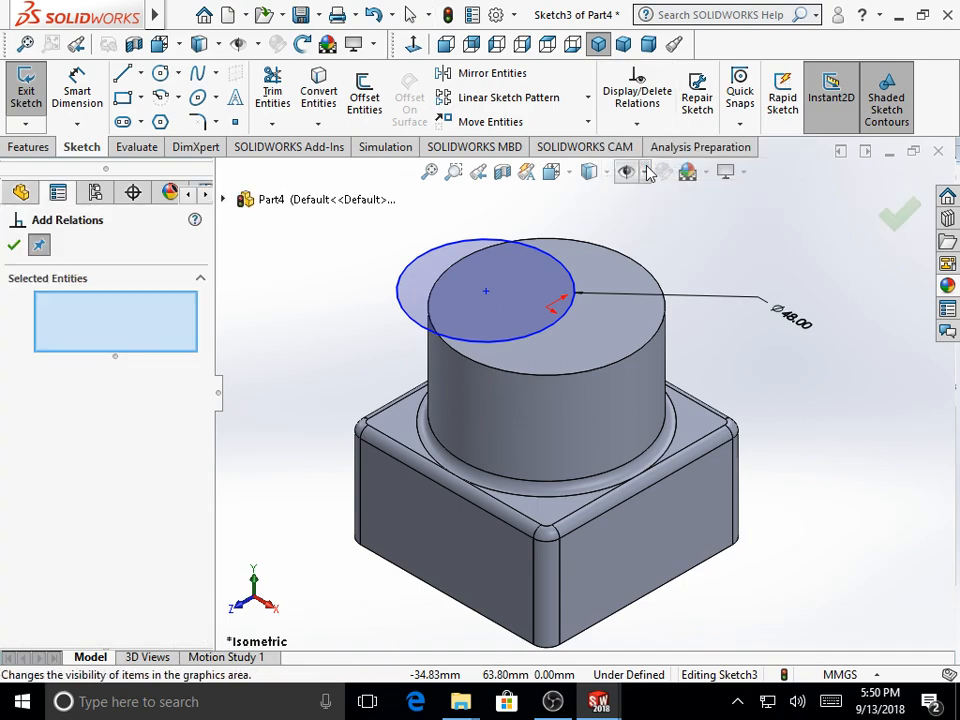
click(426, 266)
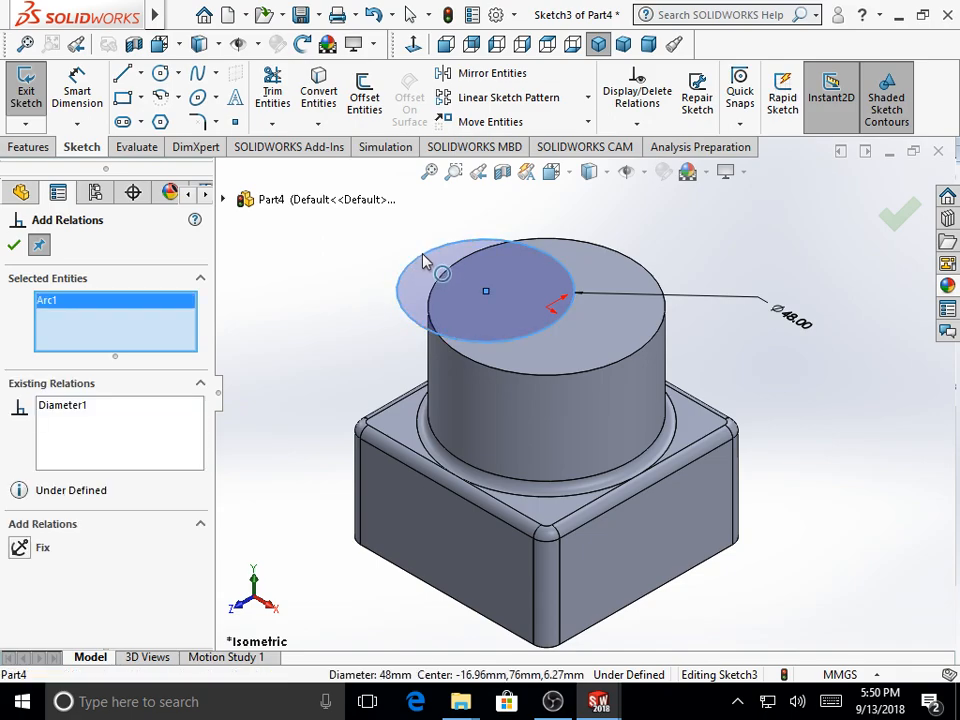
click(607, 256)
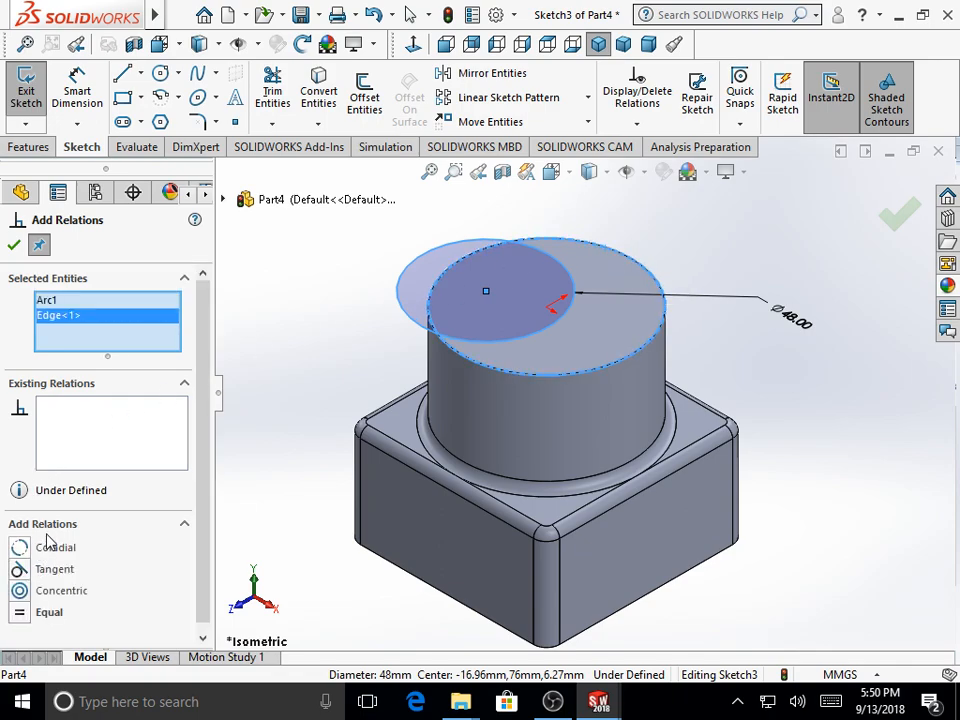
click(20, 591)
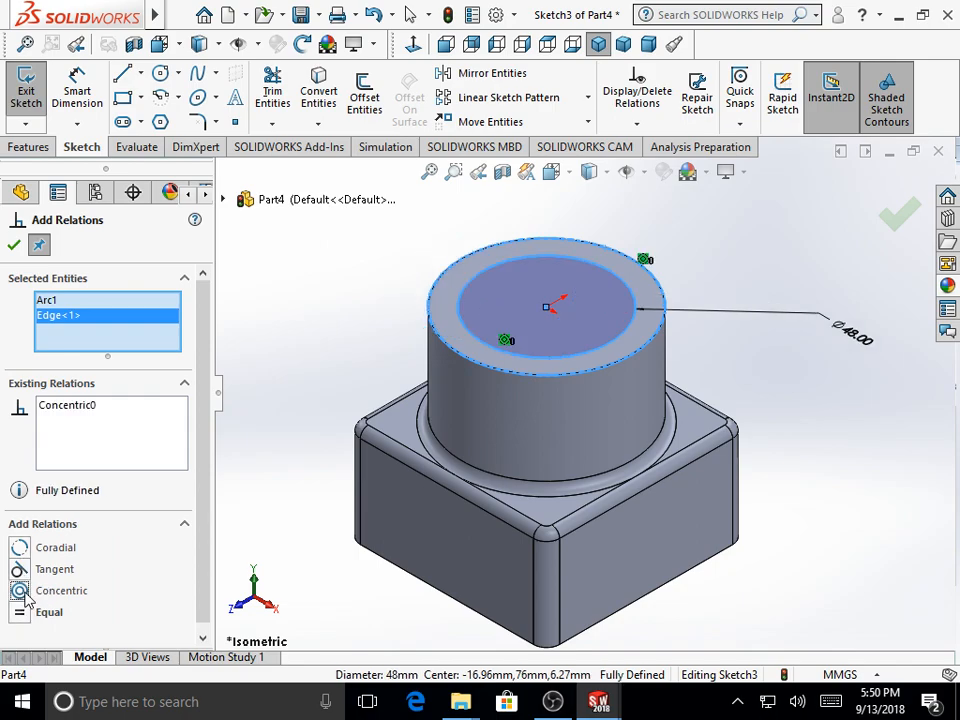
click(14, 247)
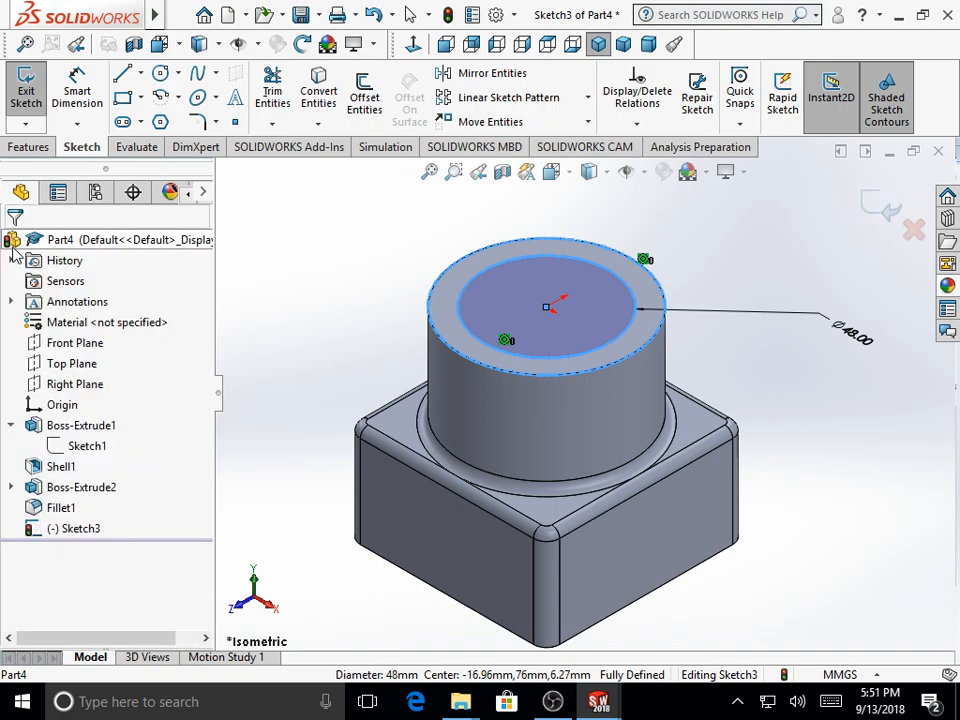
Step: Cut the 48 mm circle on the boss's top face to a blind depth of 12 mm with Extruded Cut
click(30, 148)
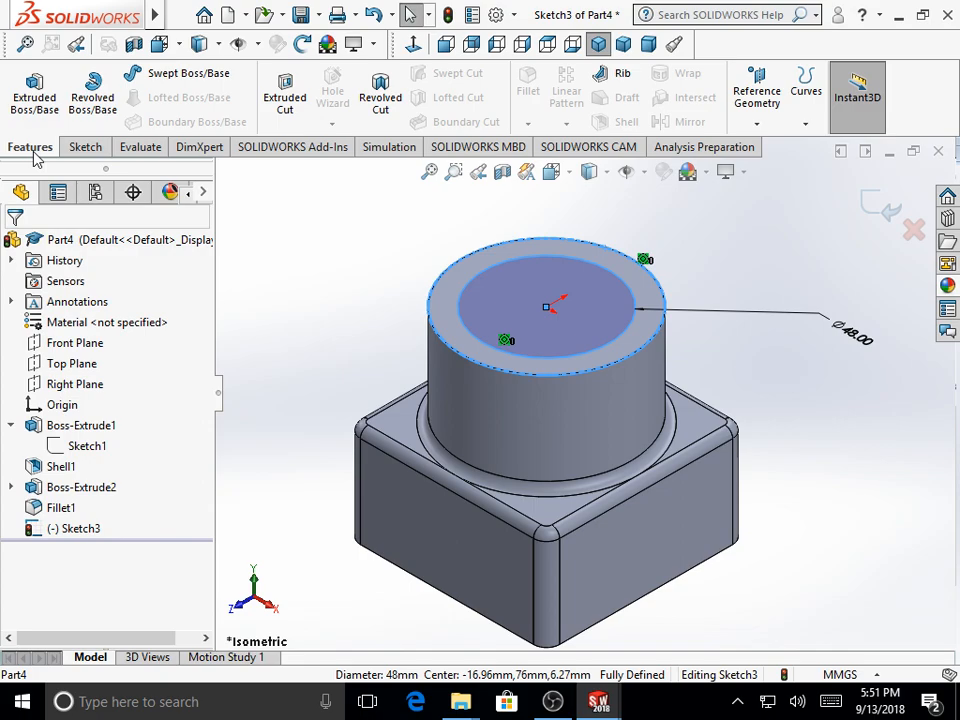
click(303, 112)
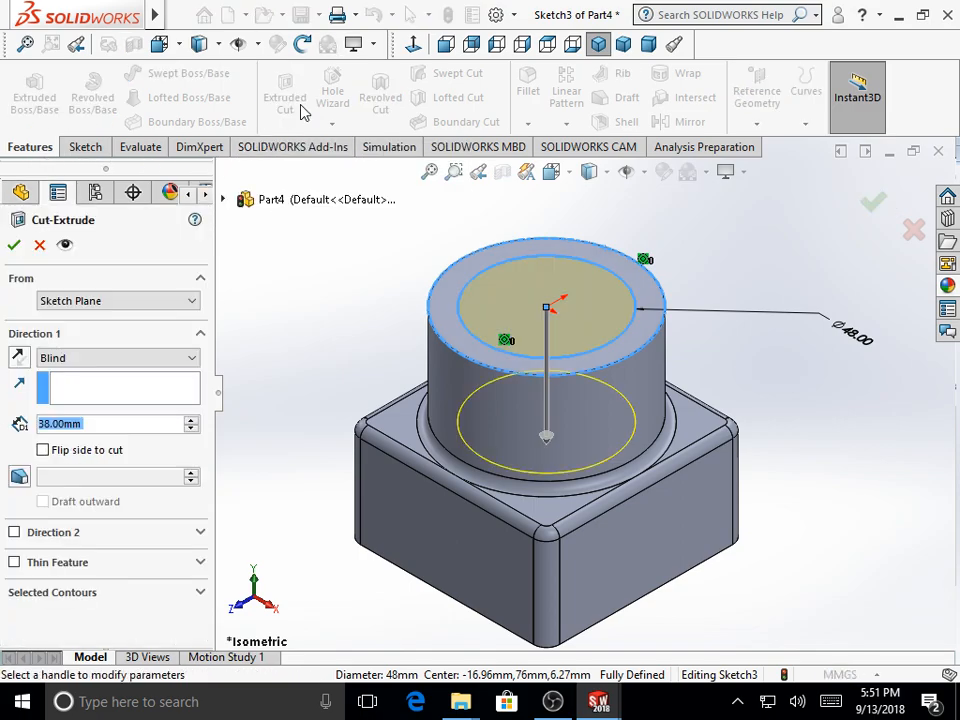
click(111, 362)
click(109, 370)
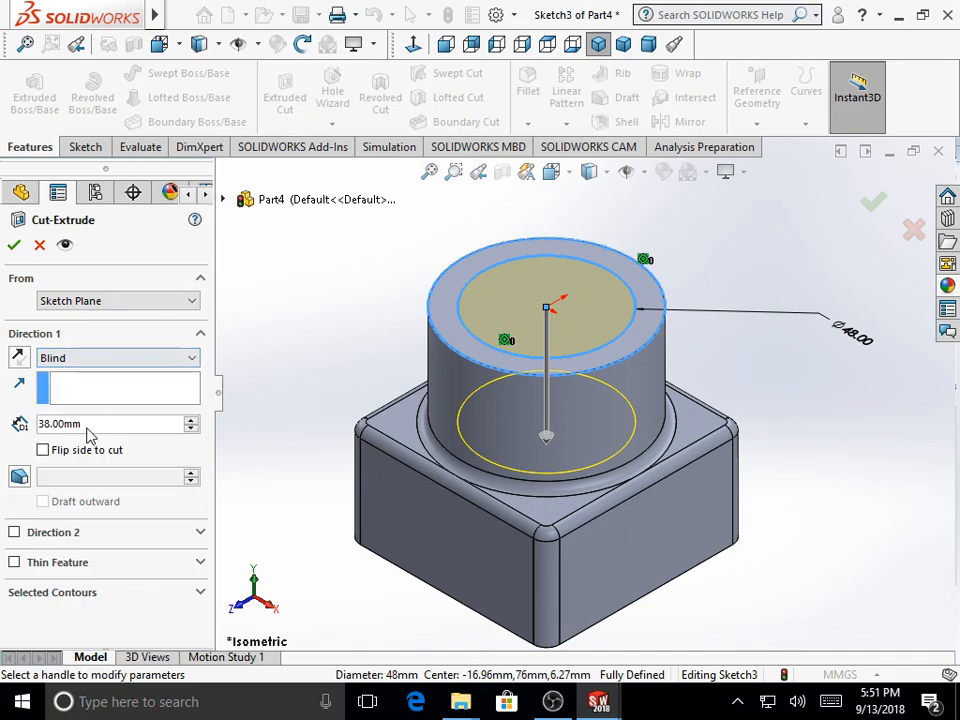
drag(88, 424, 14, 449)
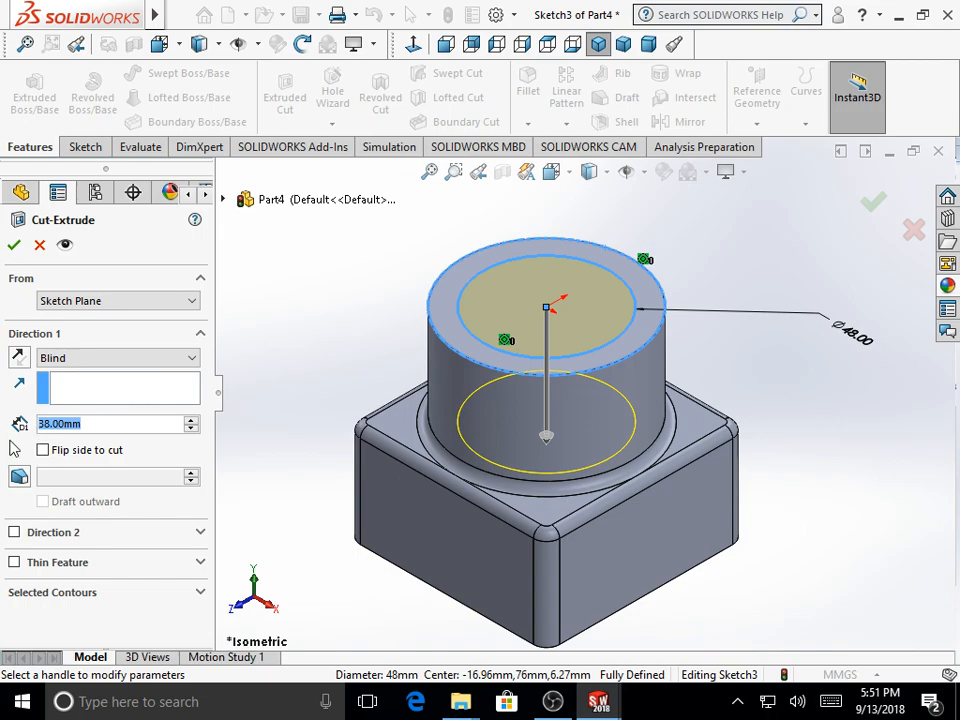
text(12)
key(Return)
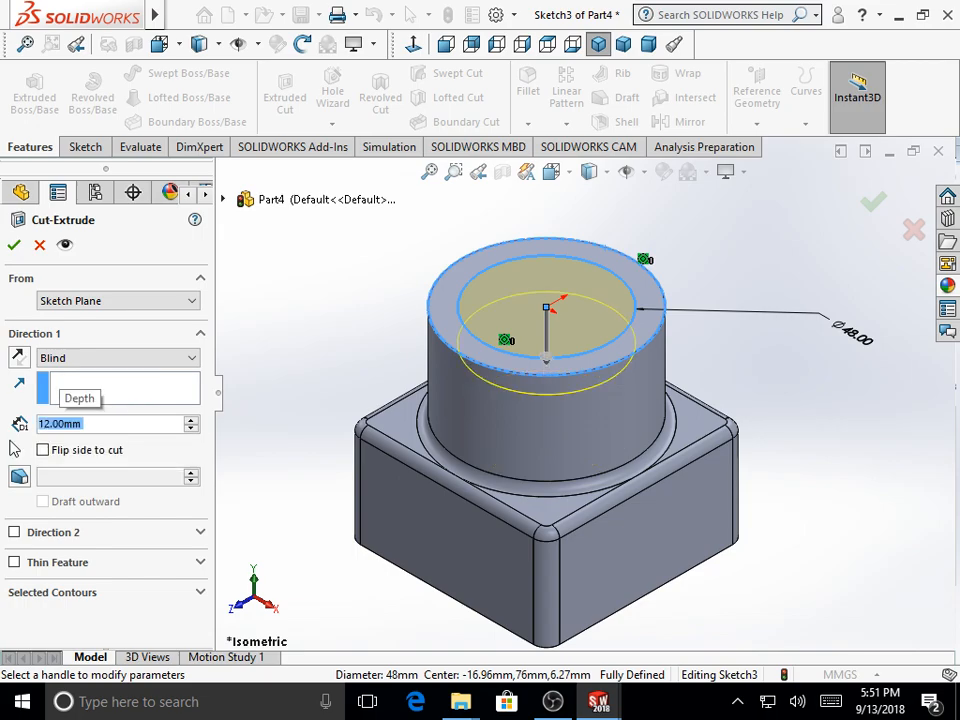
click(14, 245)
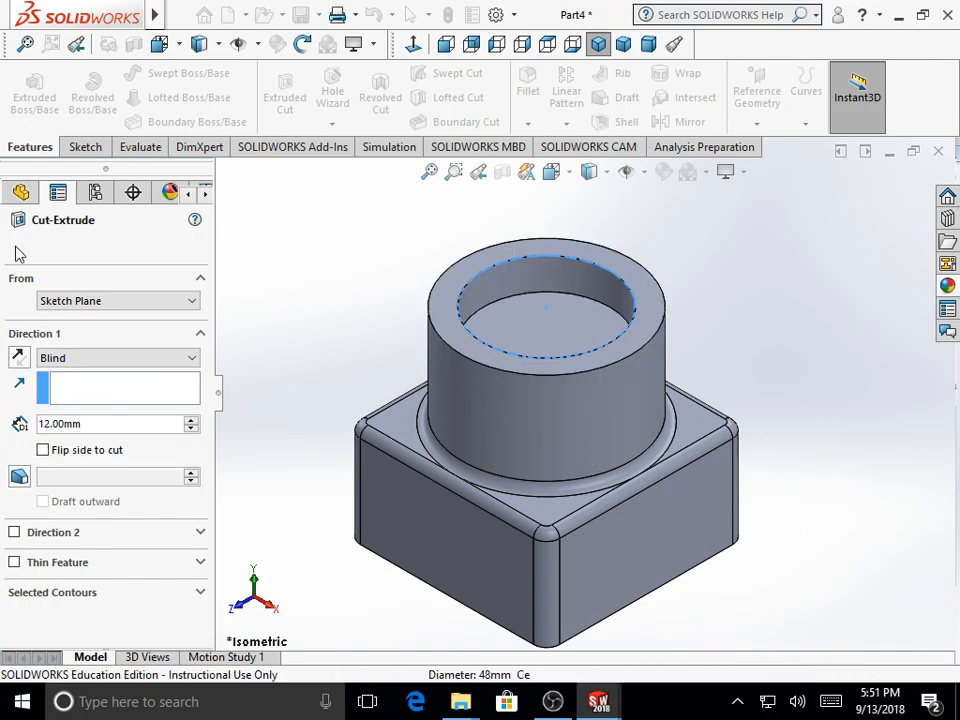
click(354, 270)
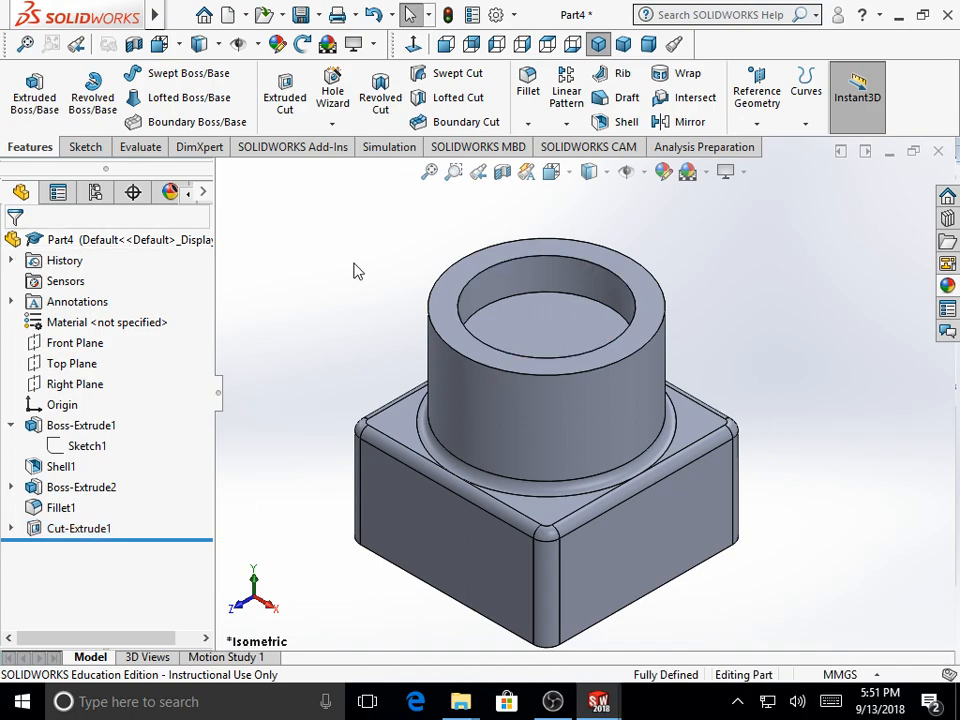
Step: Sketch a circle about 24 mm in diameter on the floor of the 48 mm bore, off-centre from the boss axis
click(528, 337)
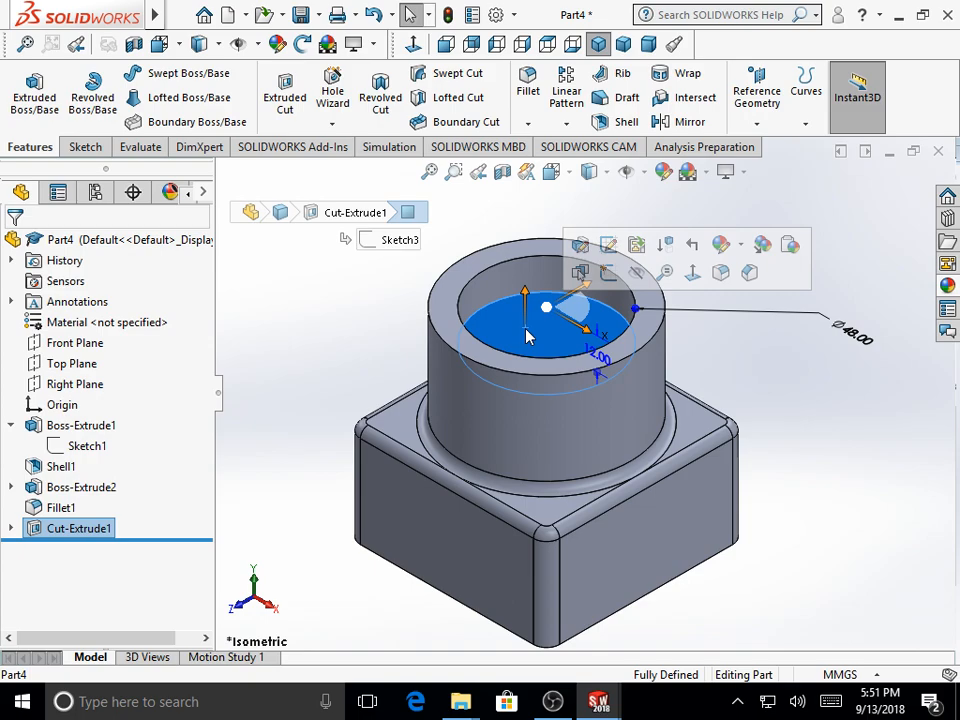
click(608, 274)
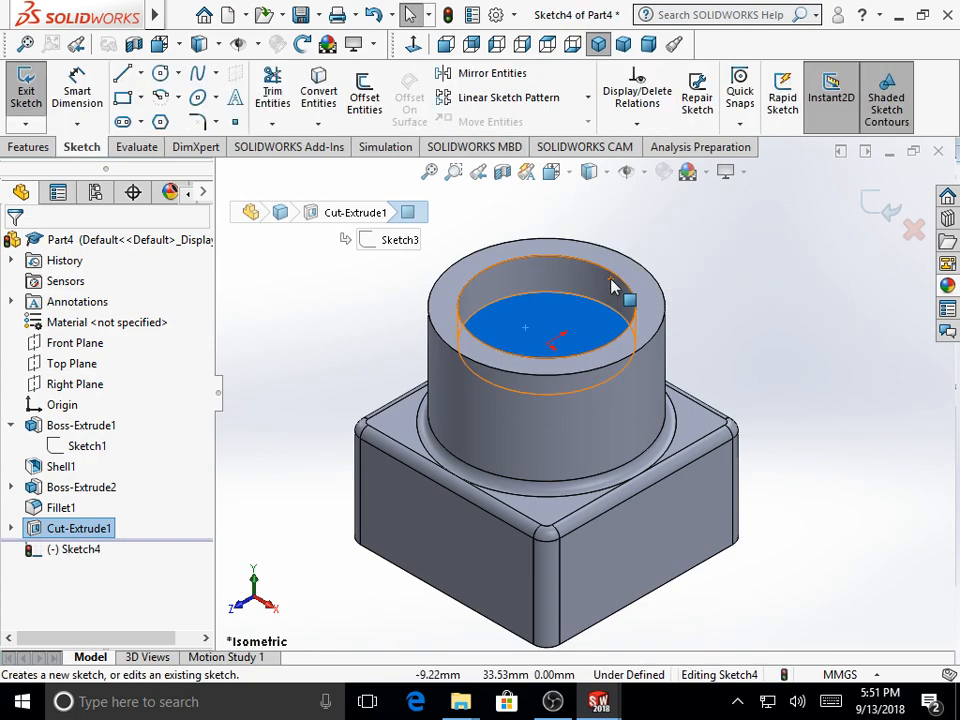
click(159, 75)
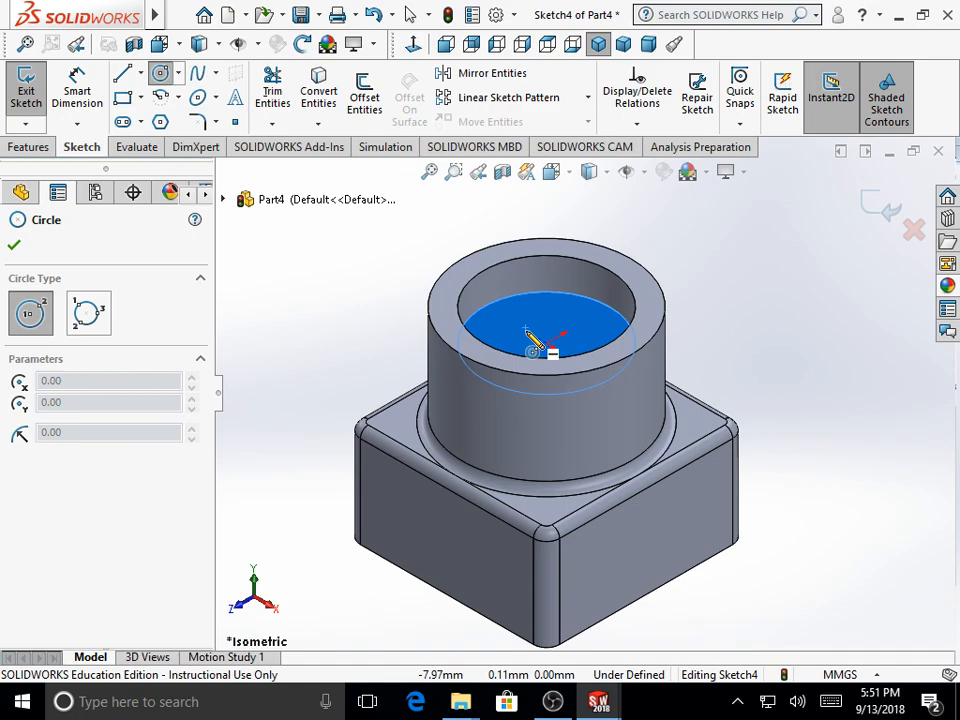
click(525, 330)
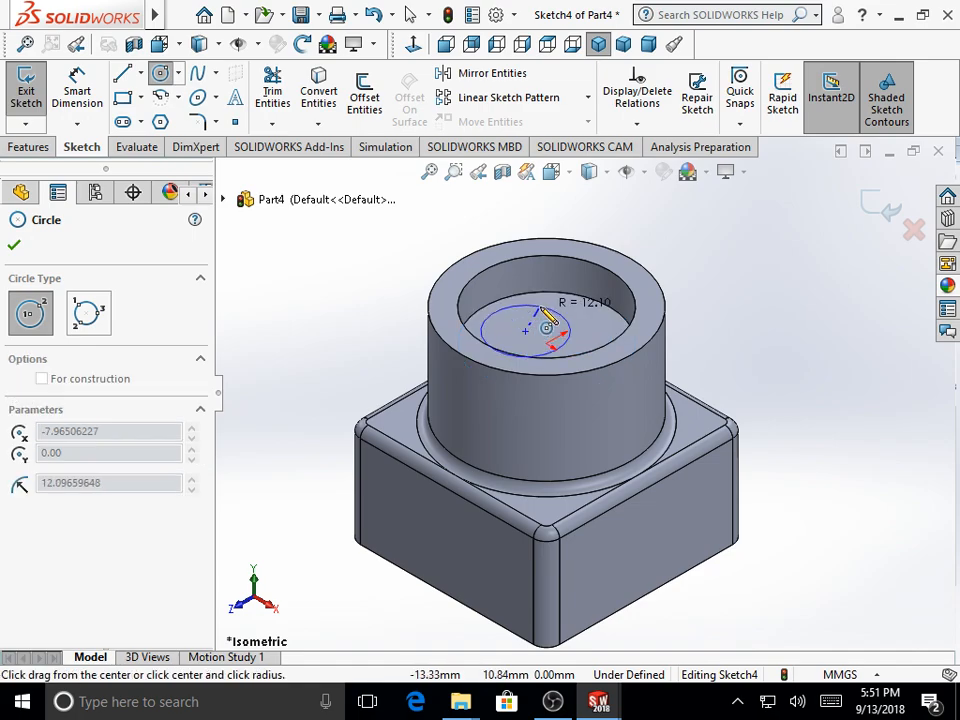
click(545, 316)
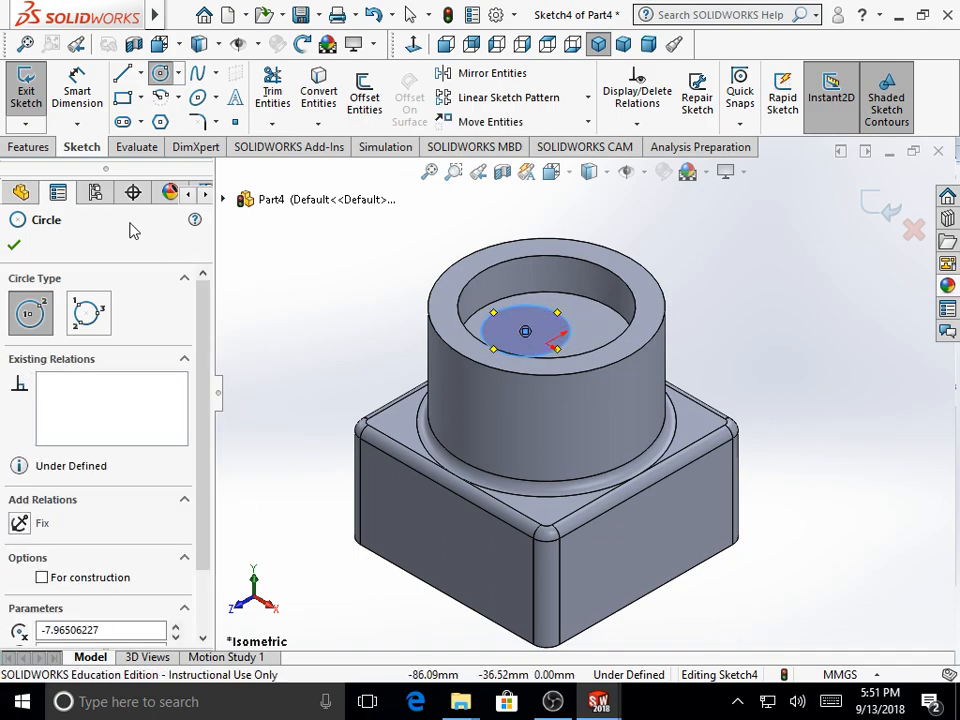
click(13, 244)
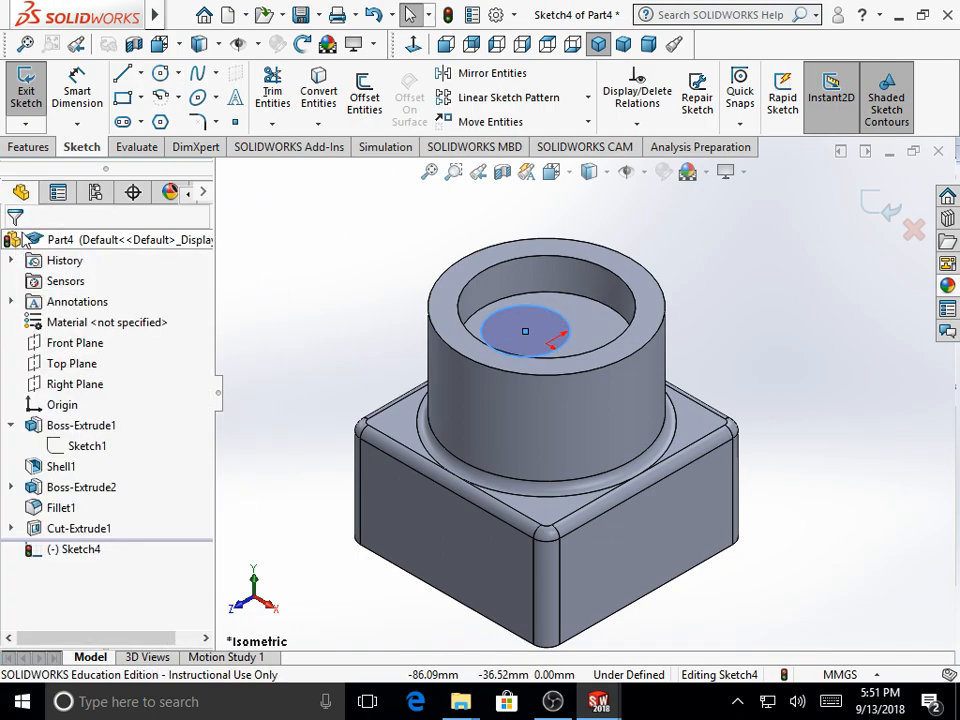
Step: Dimension the diameter of the circle on the bore floor to 30 mm
click(76, 85)
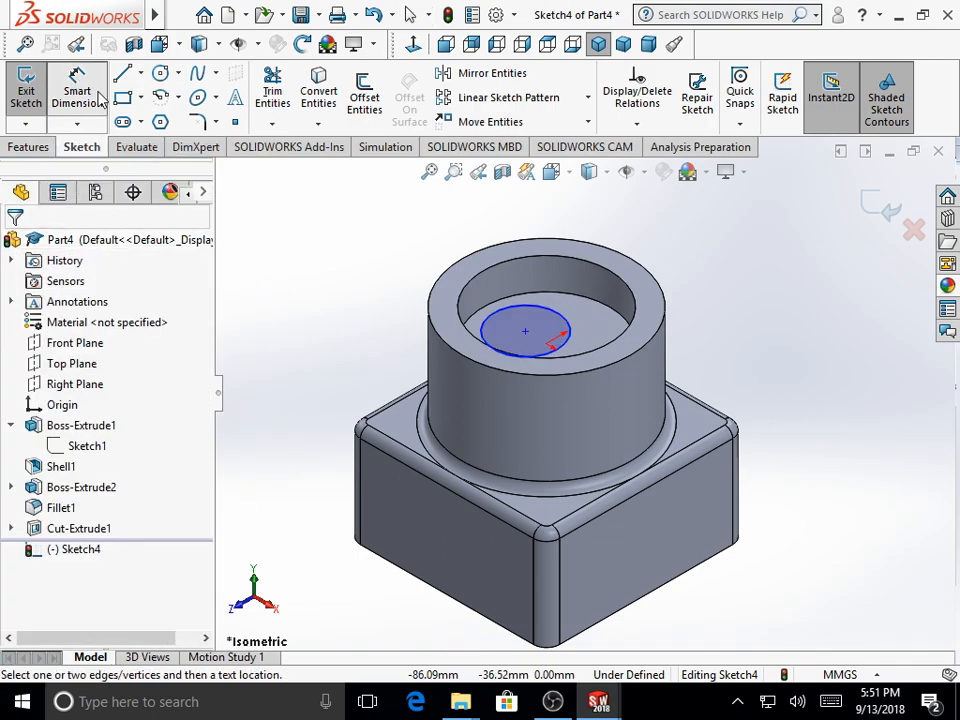
click(565, 324)
click(700, 246)
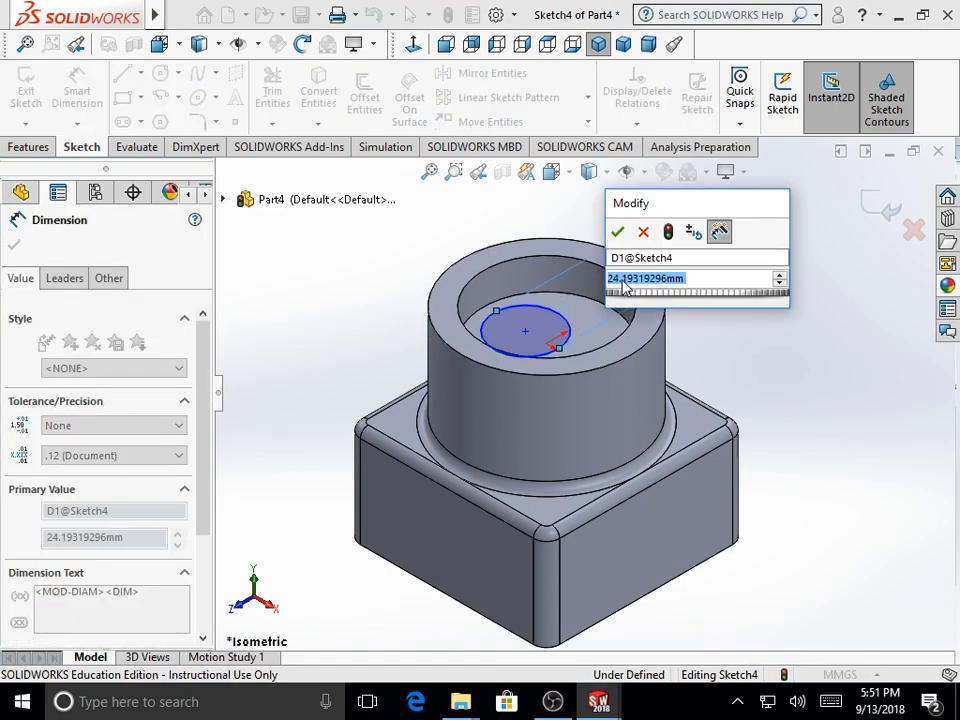
text(30)
key(Return)
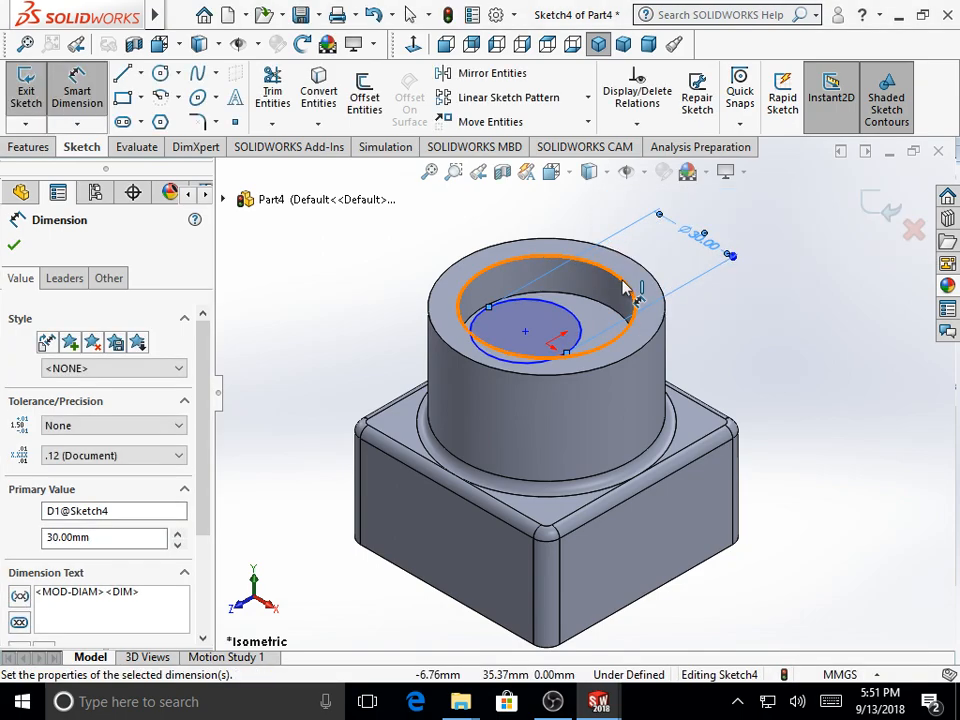
click(15, 246)
key(Escape)
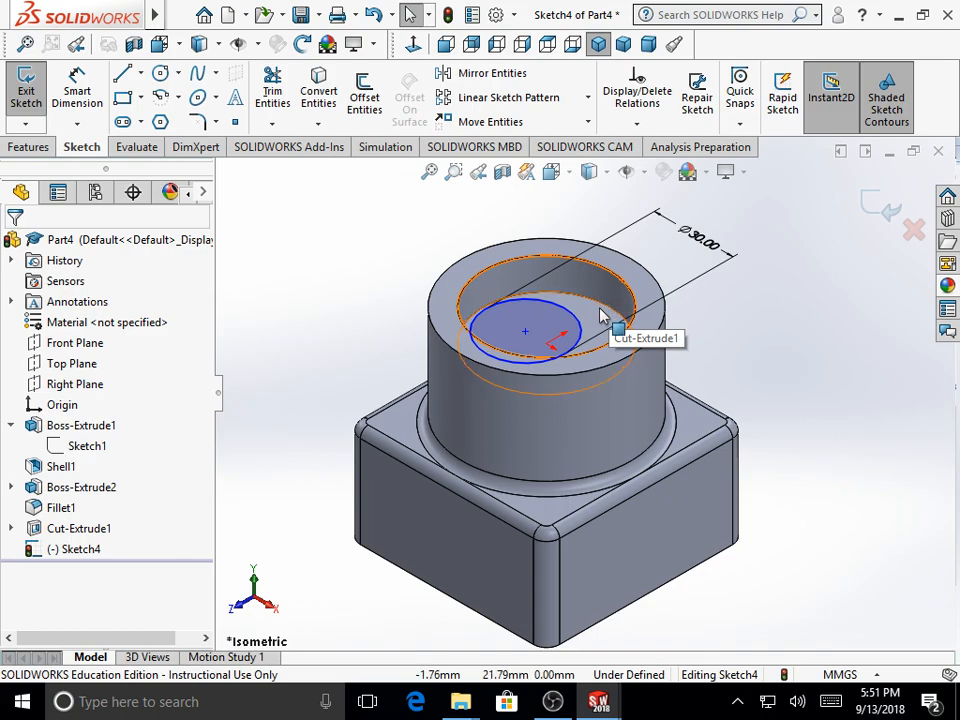
Step: Add a concentric relation between the 30 mm circle and the circular edge of the bore floor
click(633, 130)
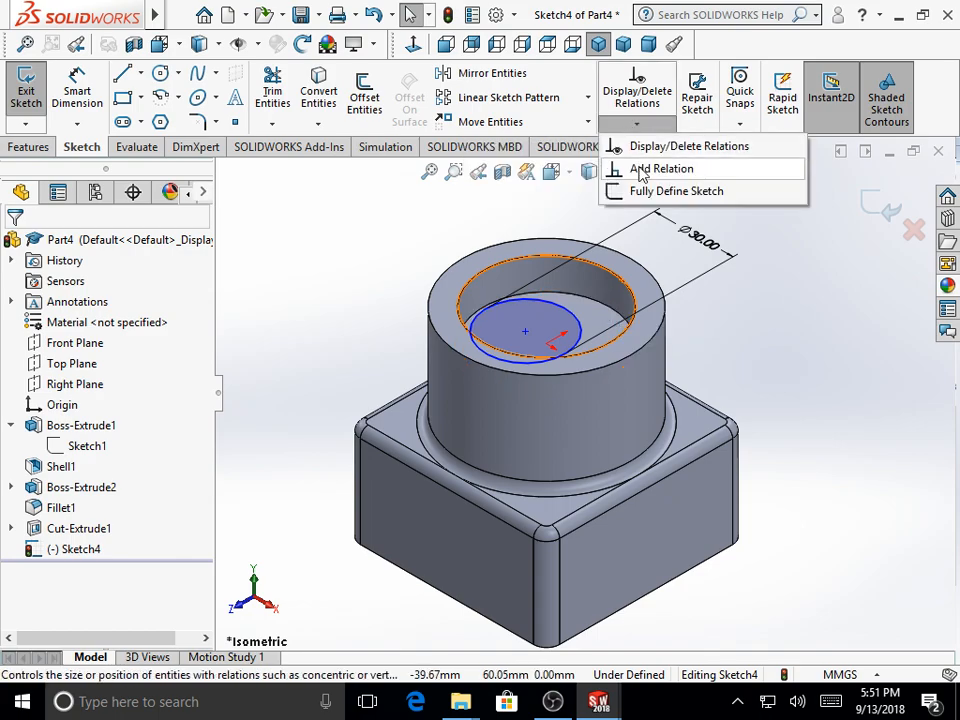
click(801, 302)
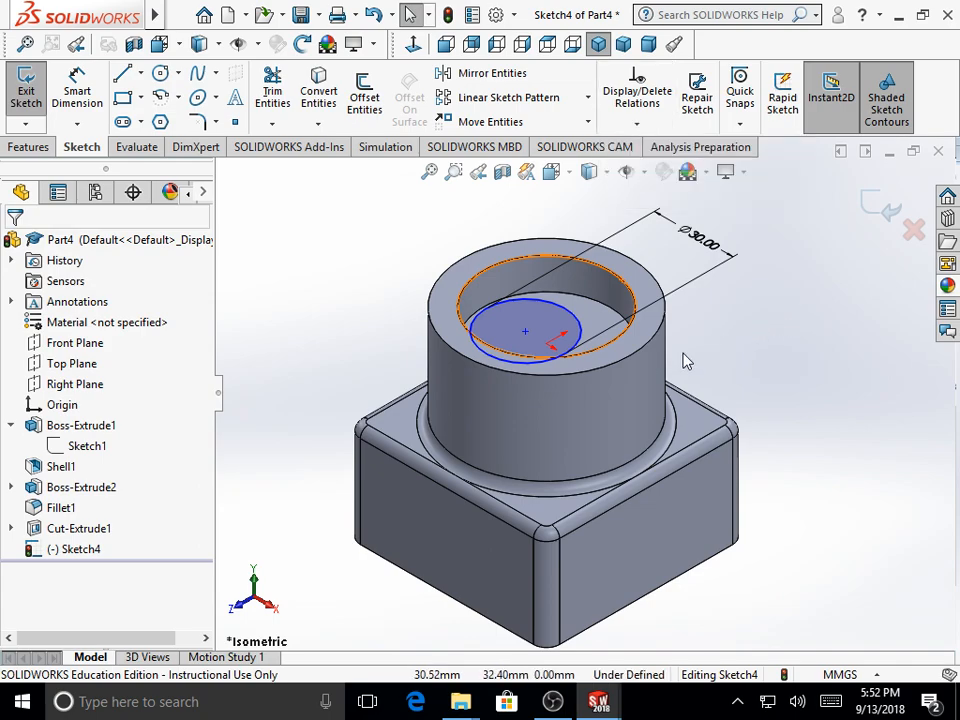
click(571, 338)
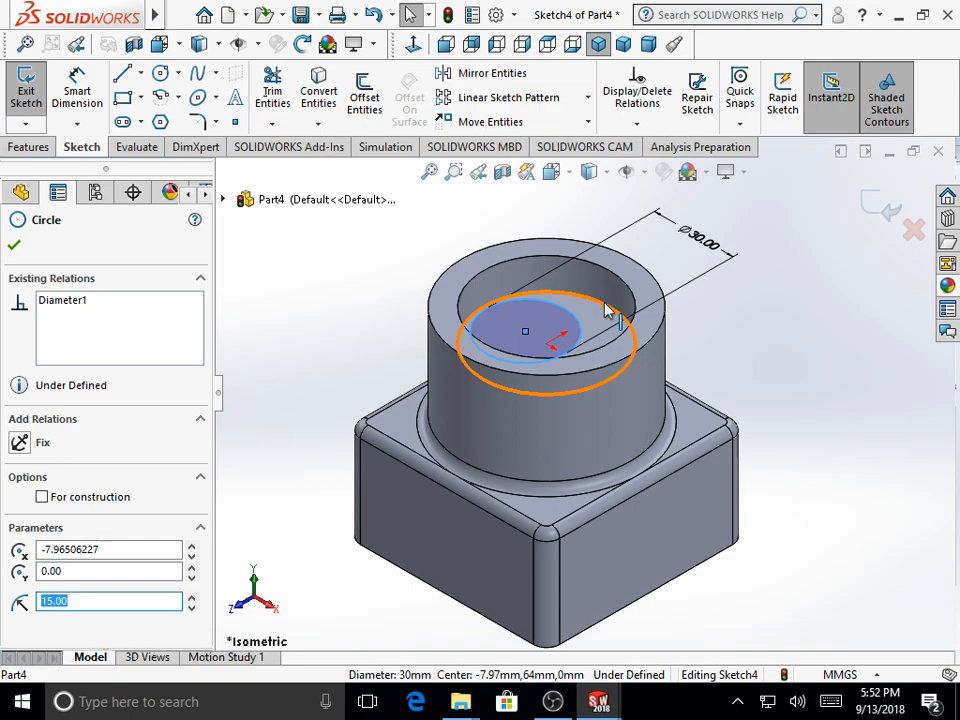
ctrl+click(607, 310)
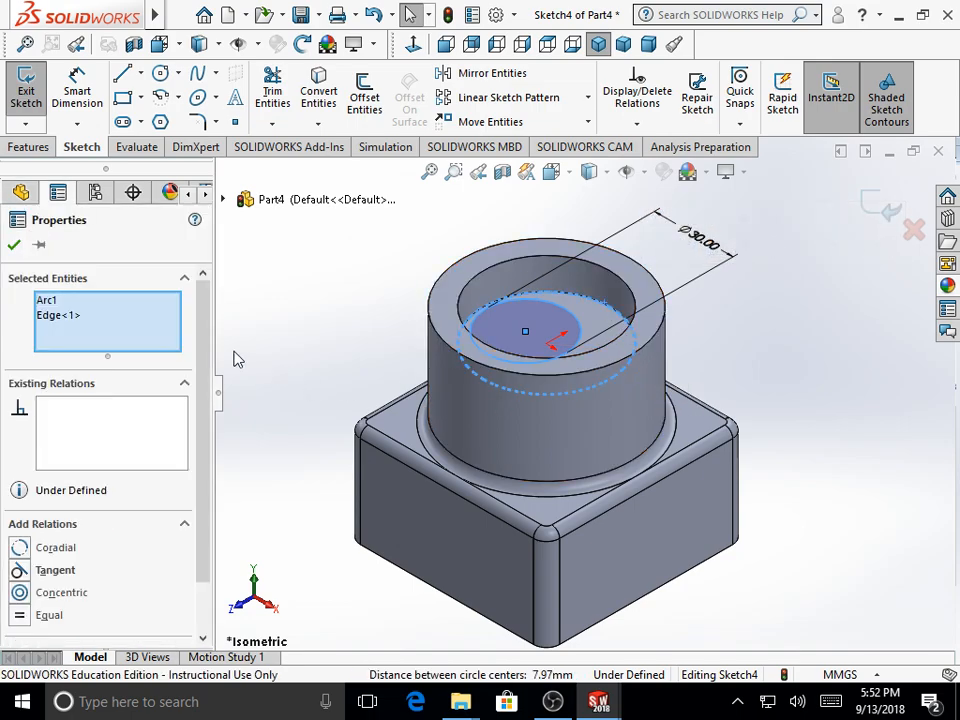
click(20, 593)
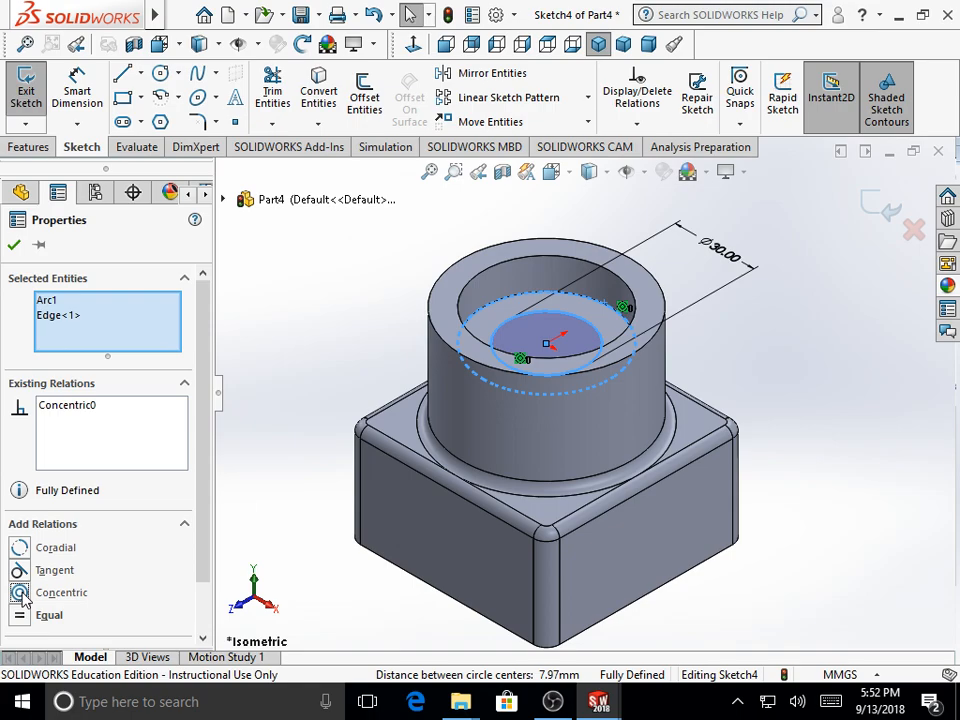
click(14, 244)
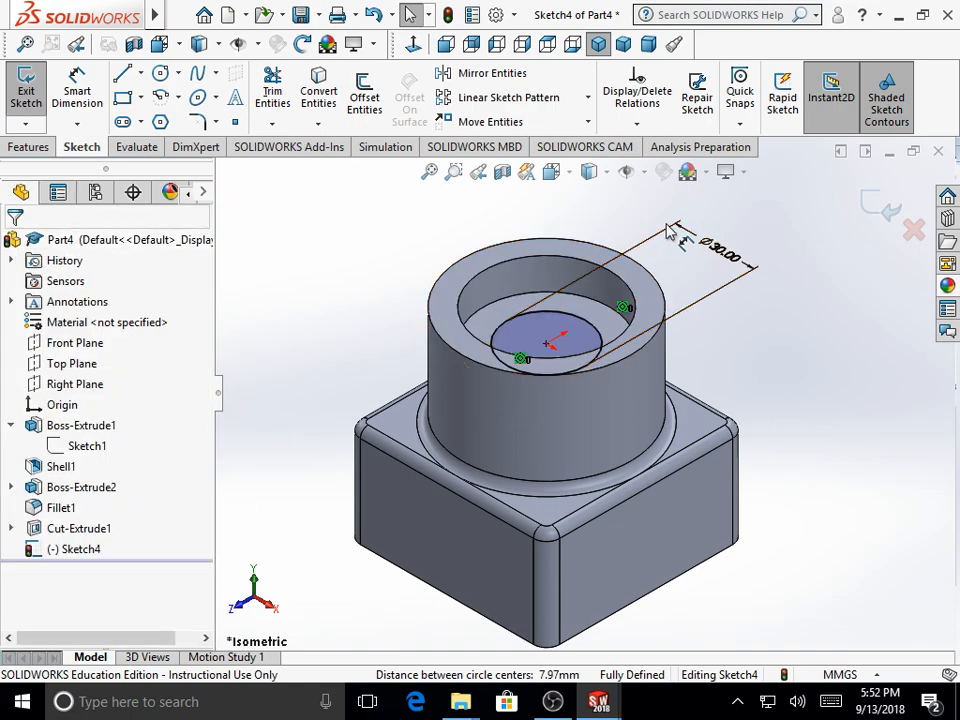
Step: Cut the 30 mm circle down from the bore floor with Extruded Cut, using the Through All end condition
middle_drag(783, 263, 790, 302)
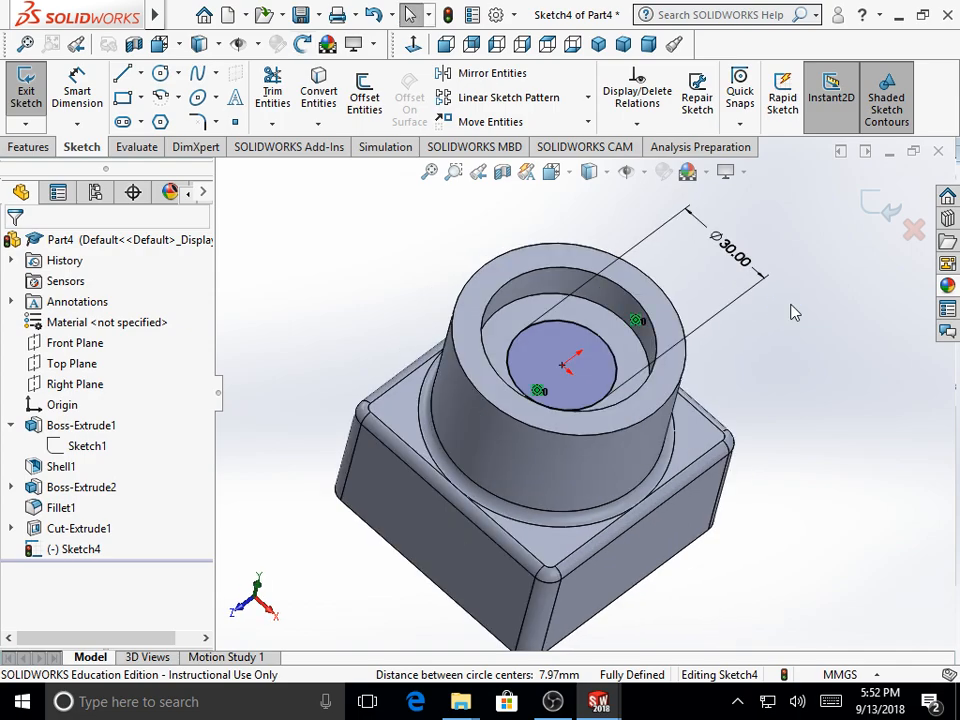
click(27, 147)
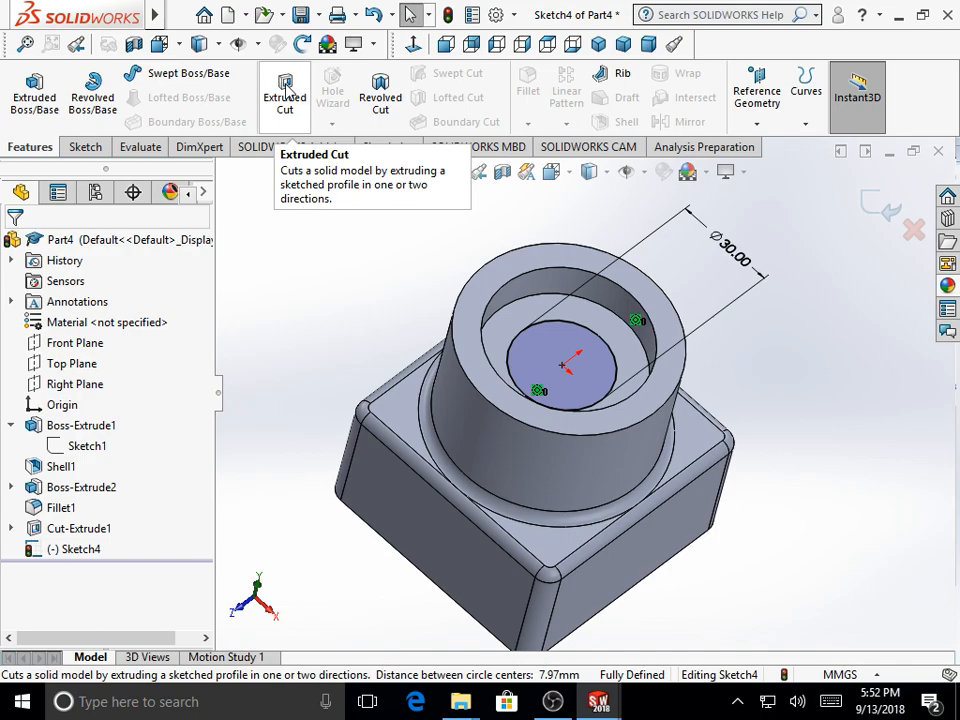
click(286, 88)
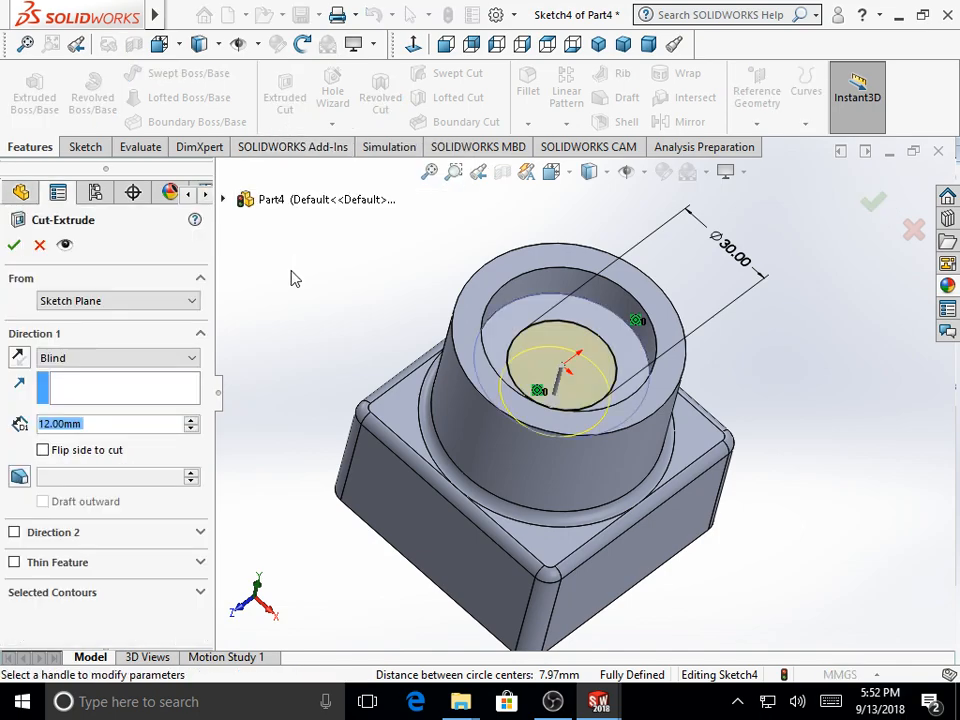
click(184, 361)
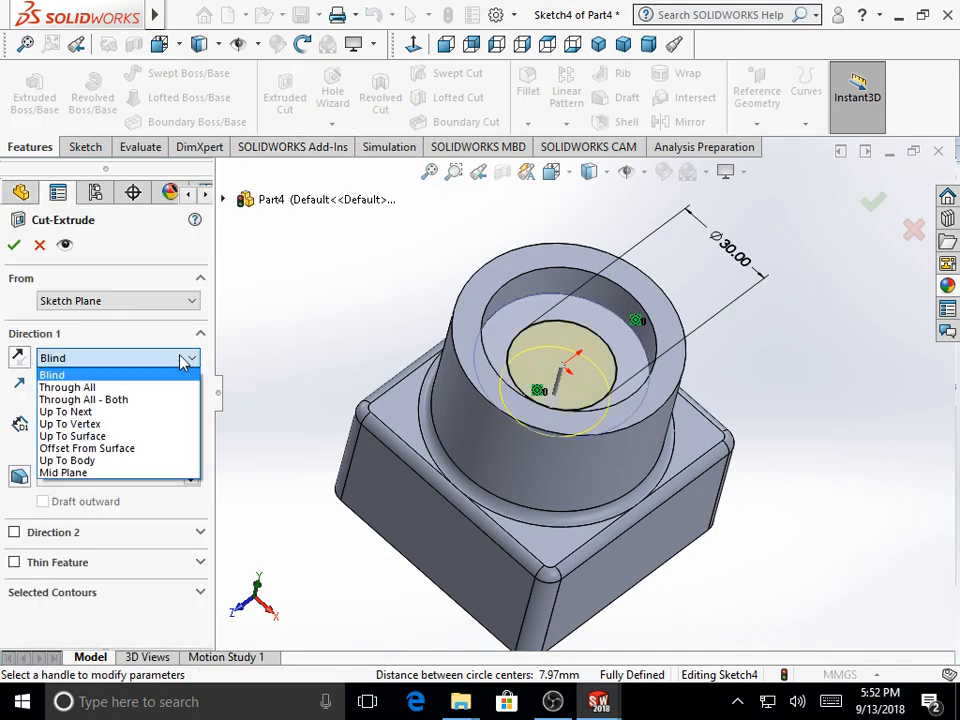
click(170, 388)
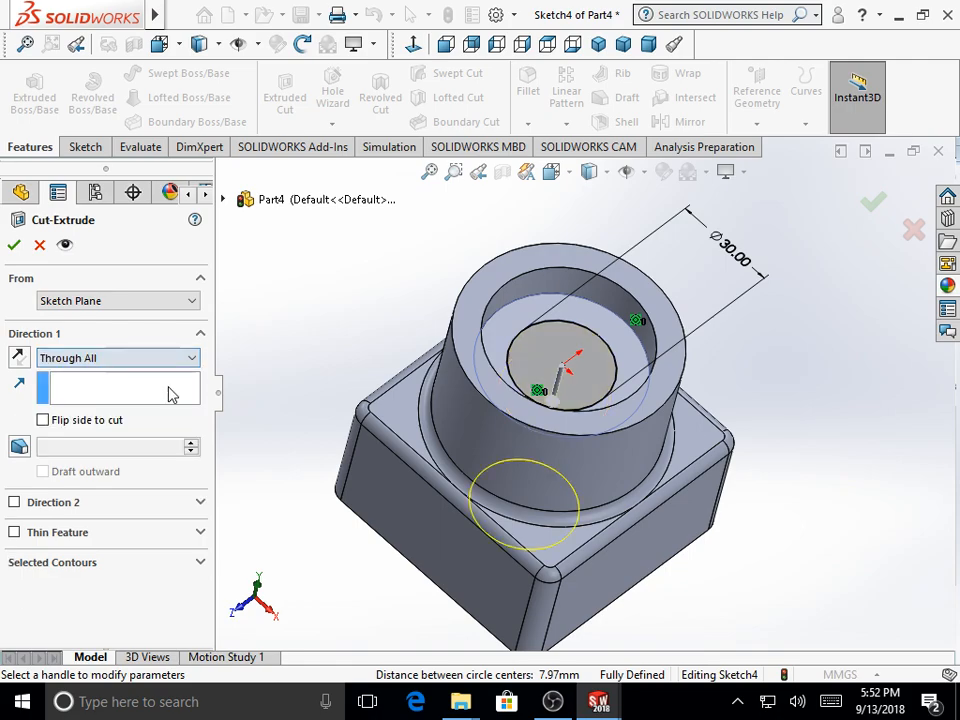
middle_drag(321, 536, 328, 444)
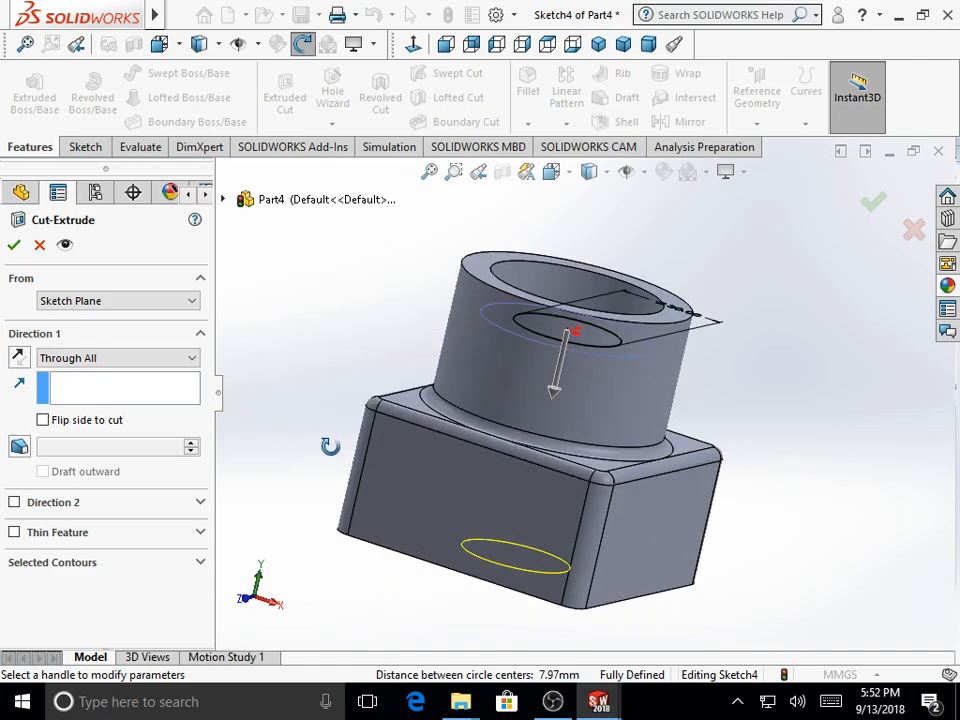
click(14, 246)
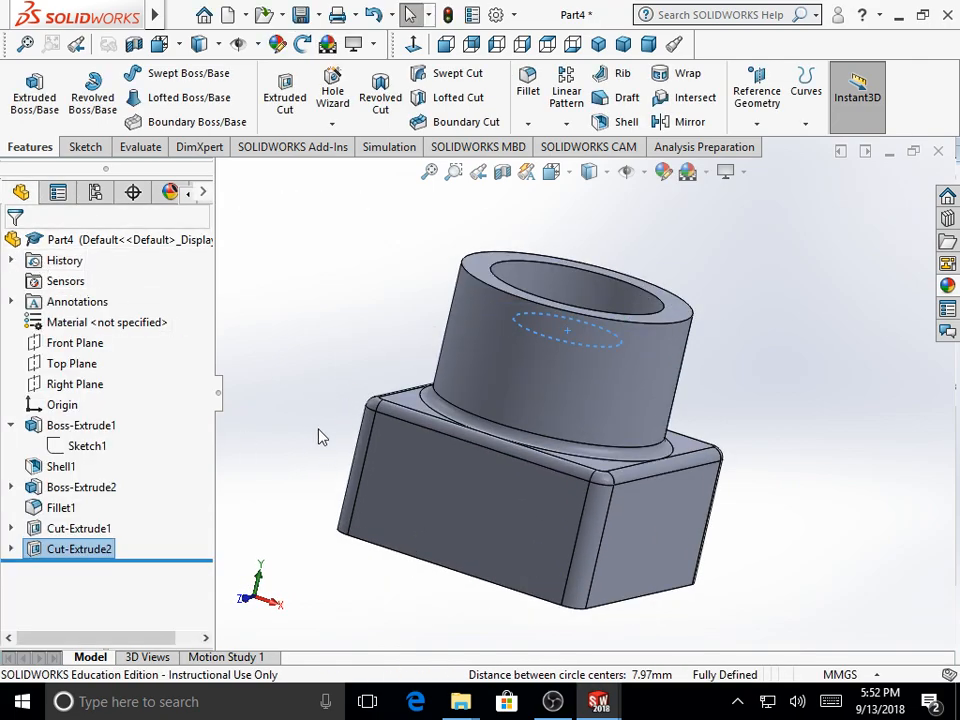
Step: Rotate the model to examine the stepped bore in the boss from above
right_click(296, 323)
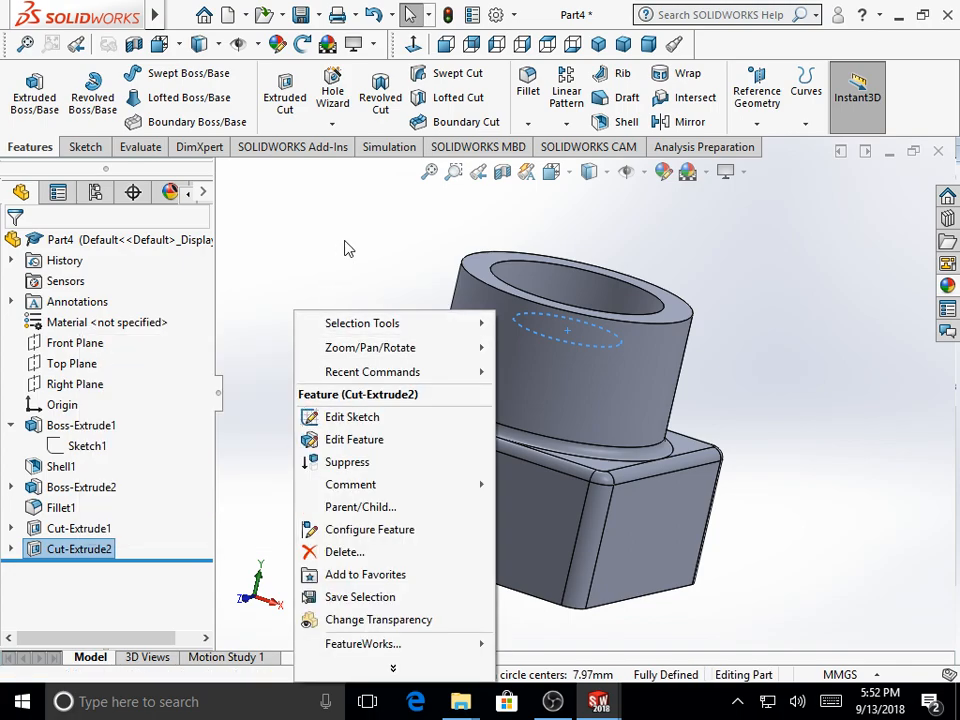
click(714, 263)
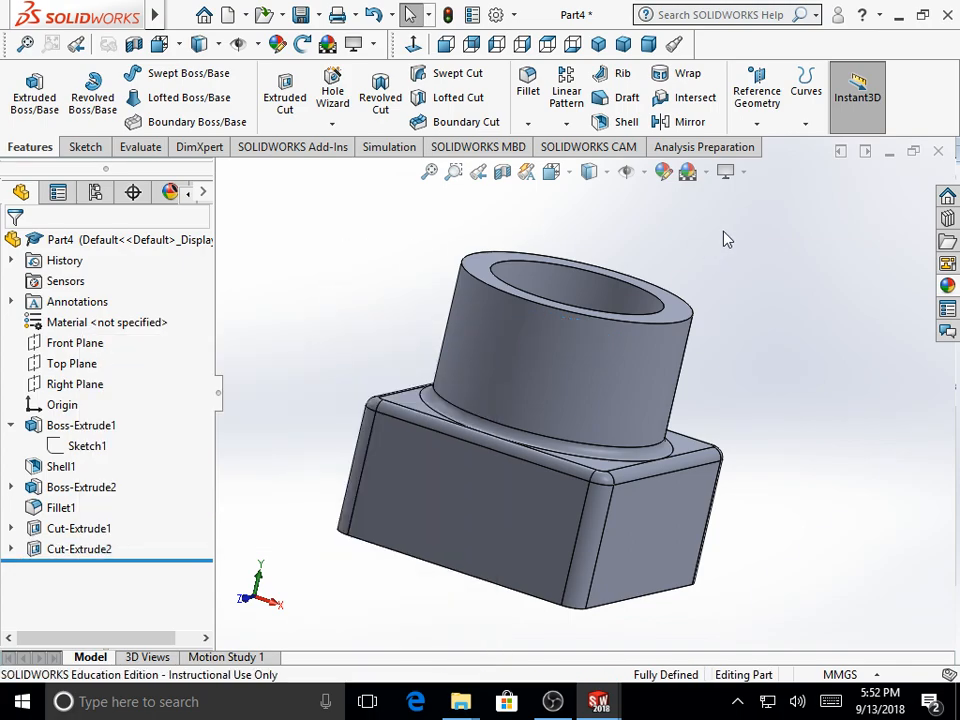
right_click(738, 247)
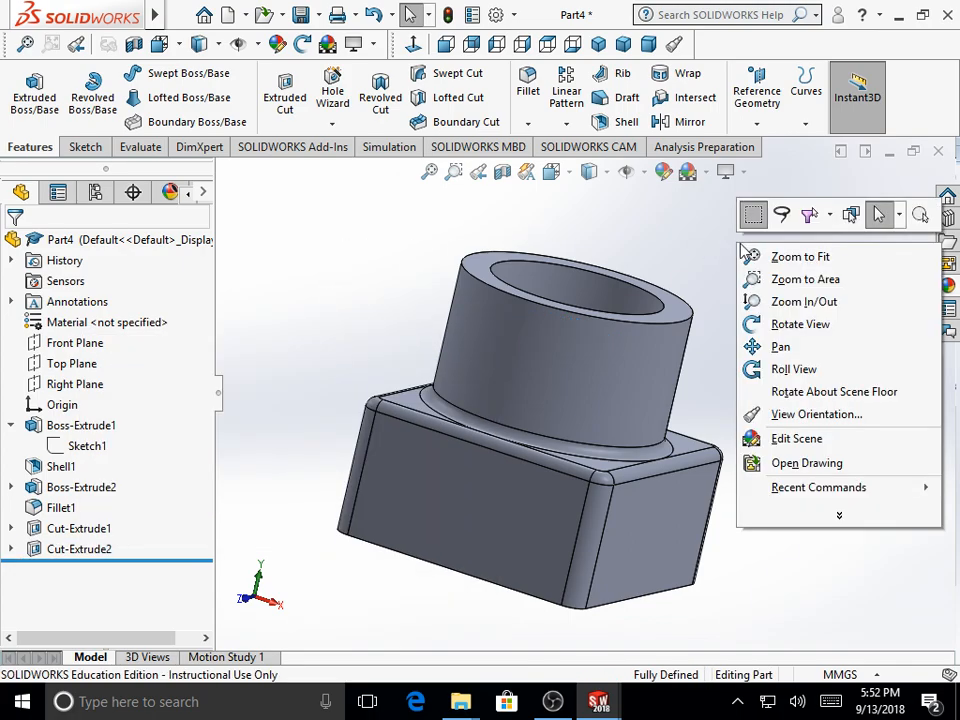
click(777, 328)
drag(741, 346, 591, 260)
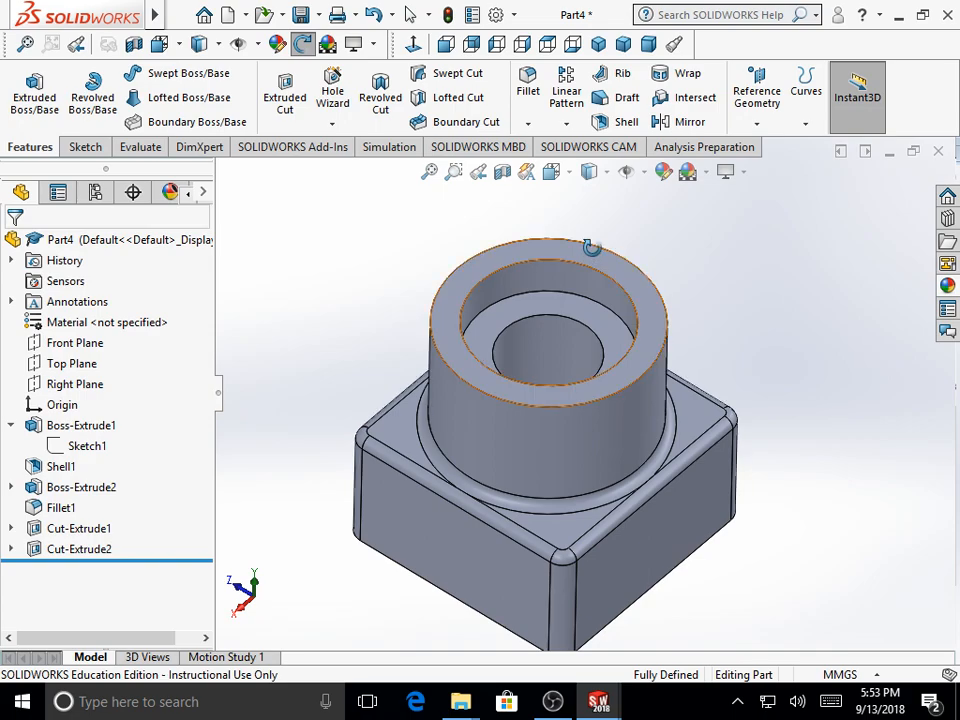
click(412, 16)
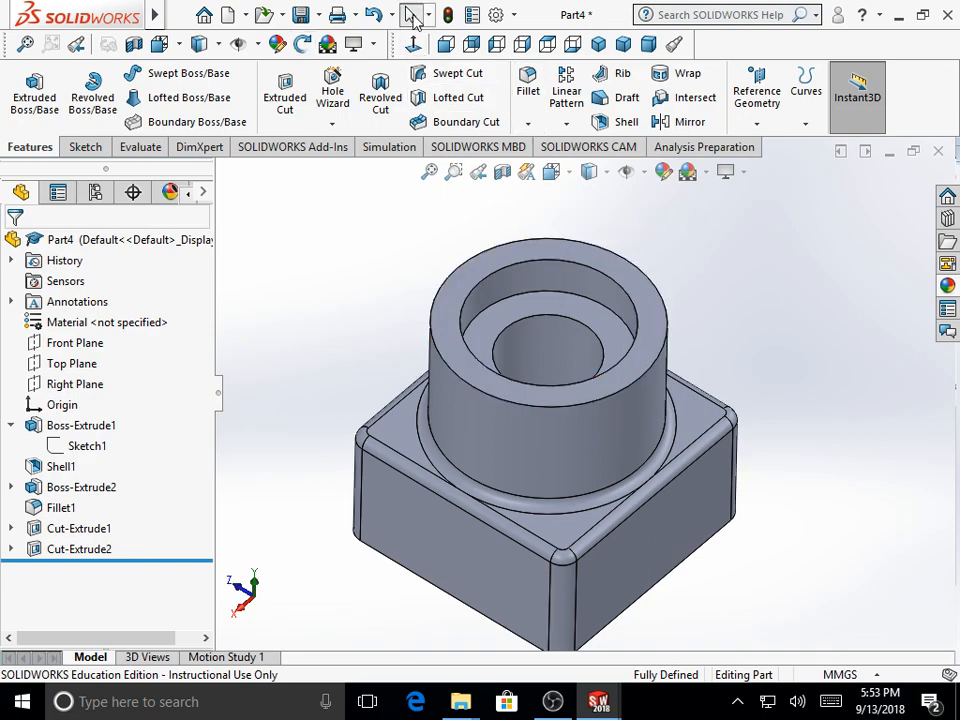
Step: Start a sketch on the block's flat side face in the +X direction, below the boss, and view it straight on
click(570, 173)
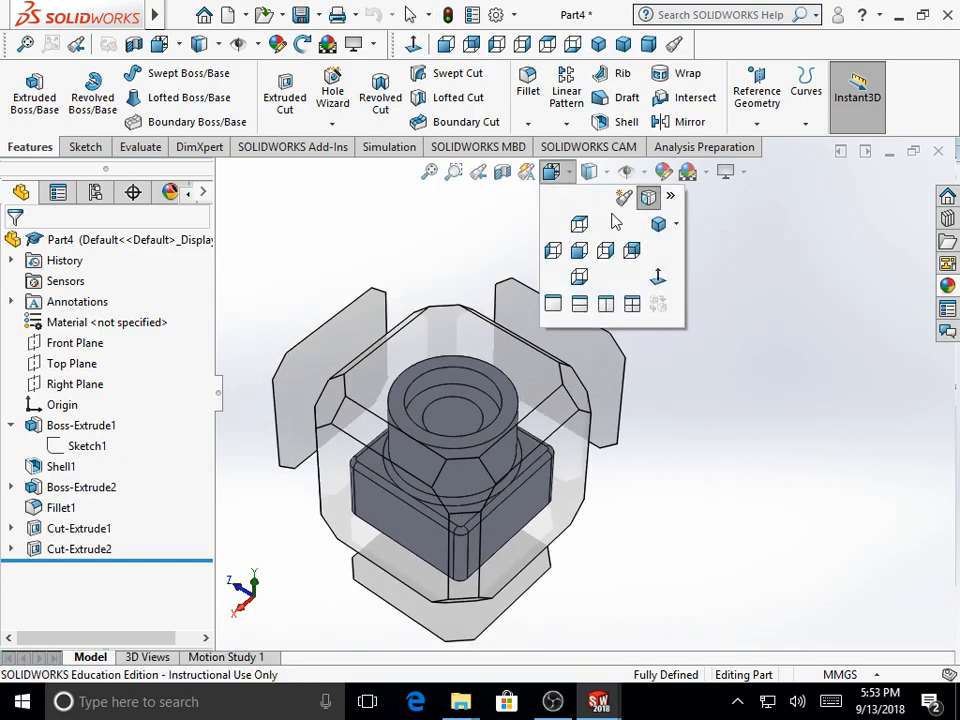
click(660, 228)
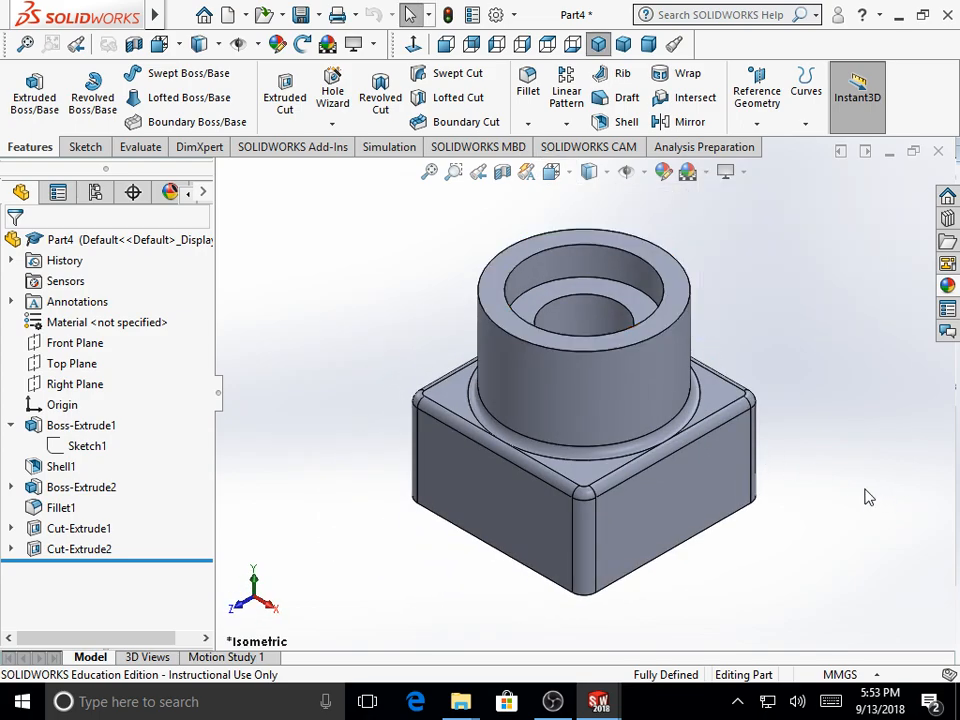
click(658, 530)
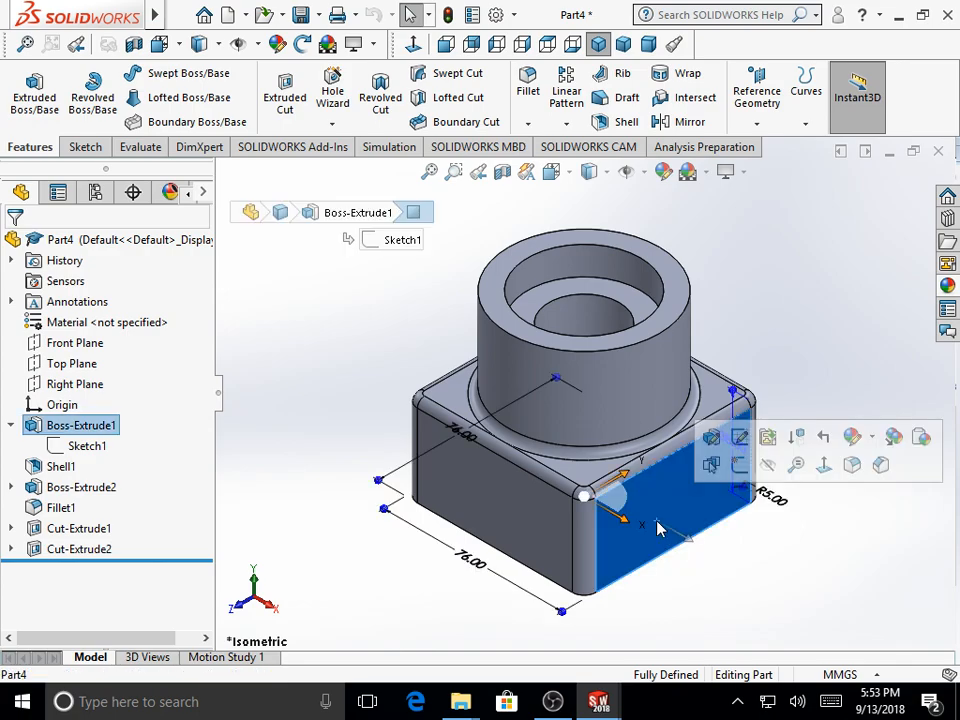
click(738, 465)
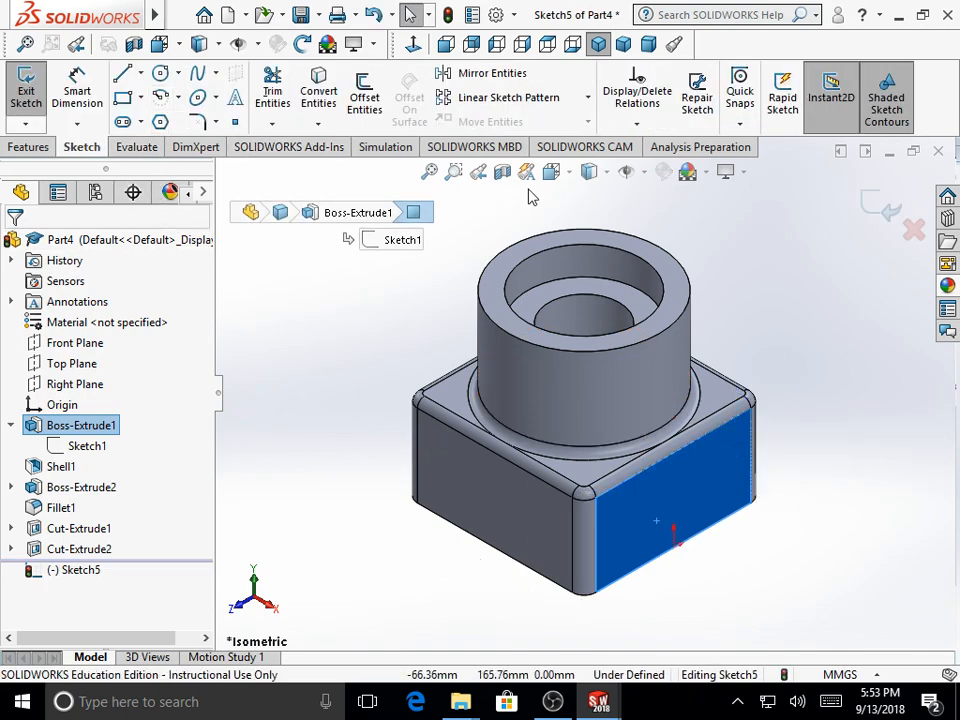
click(570, 171)
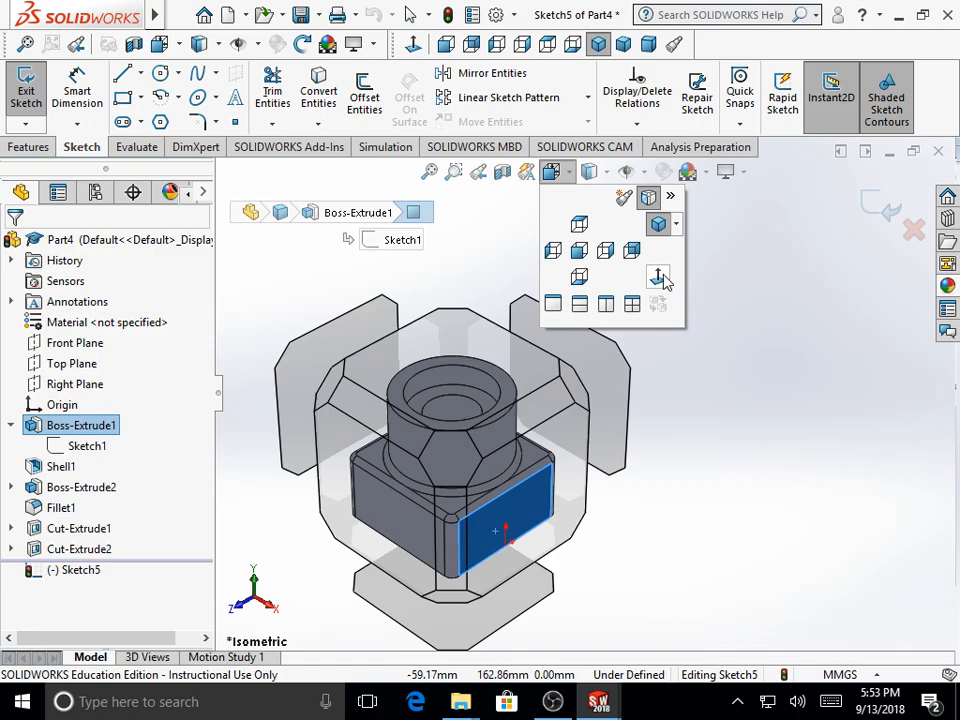
click(662, 276)
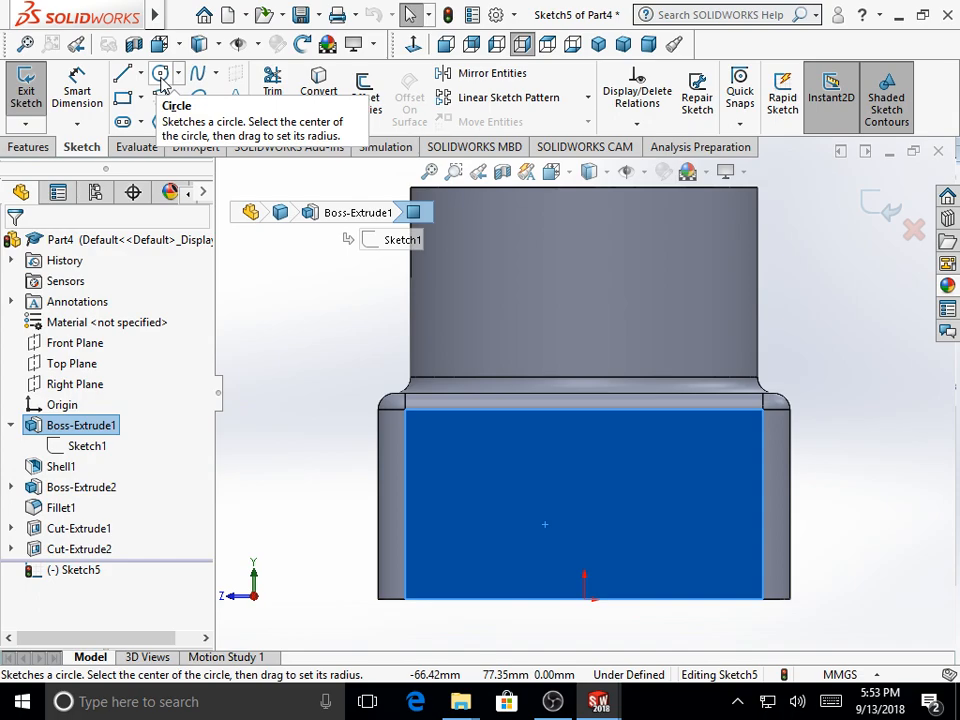
Step: Sketch a circle about 27 mm in diameter on the block's side face, right of and above the origin
click(160, 74)
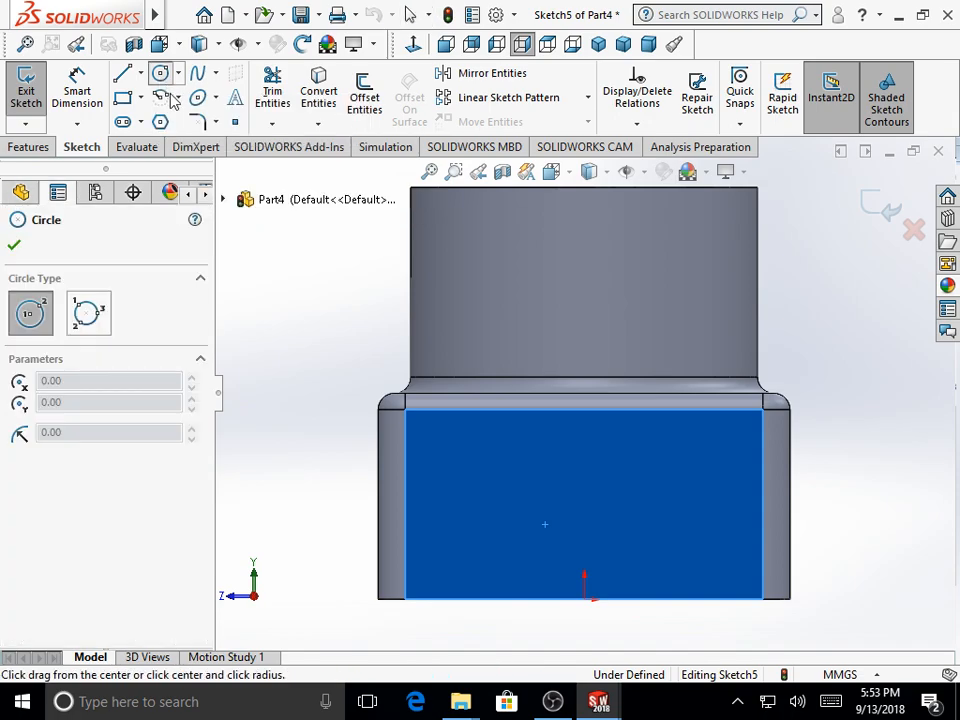
click(655, 503)
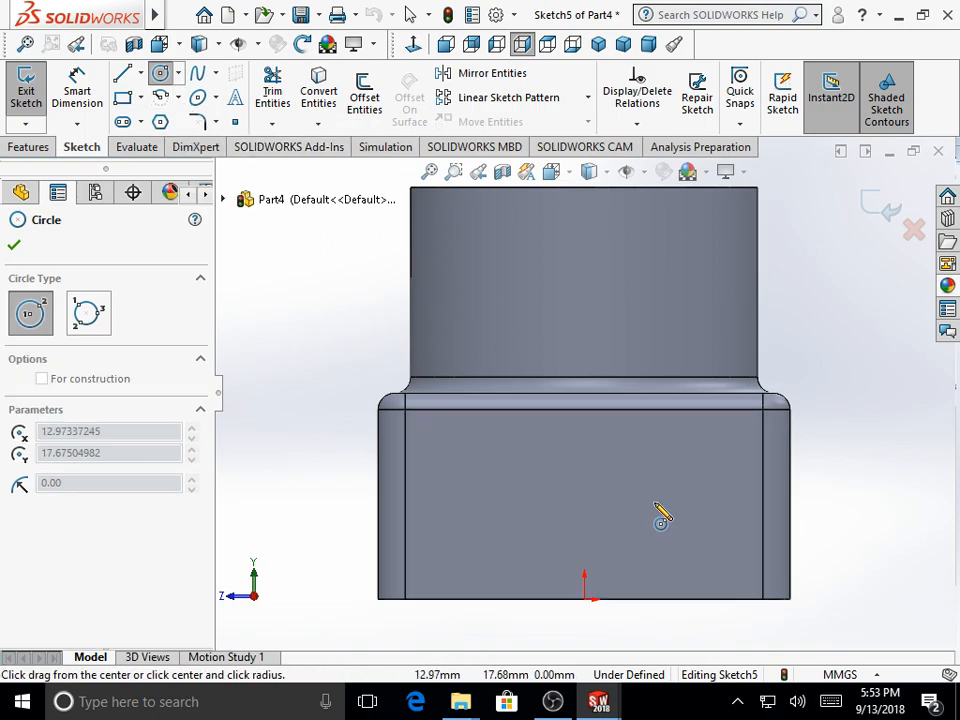
click(717, 467)
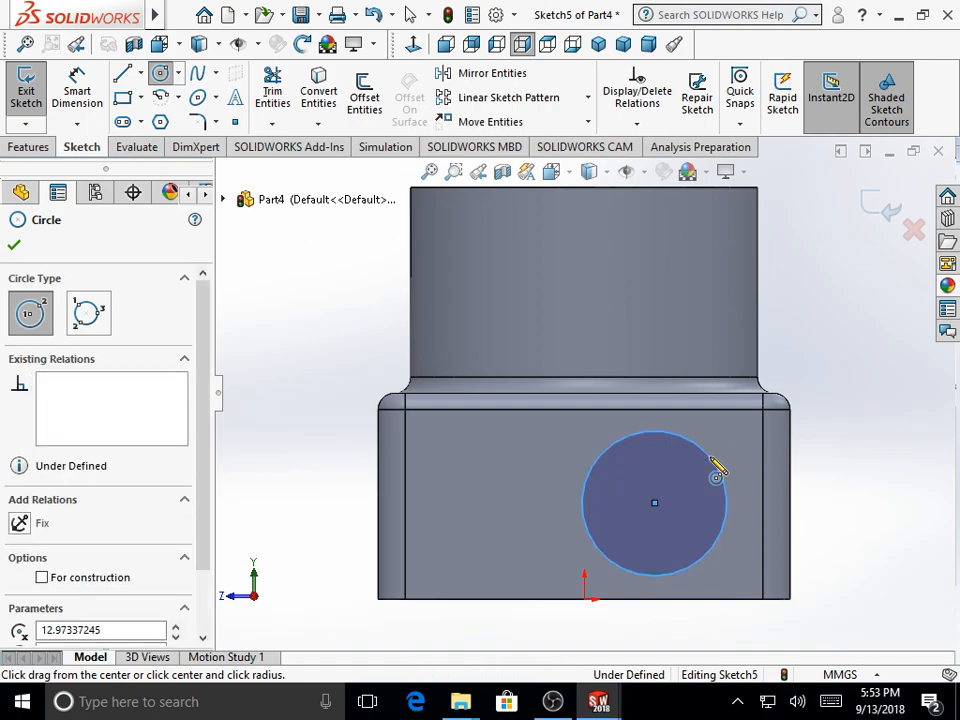
click(13, 243)
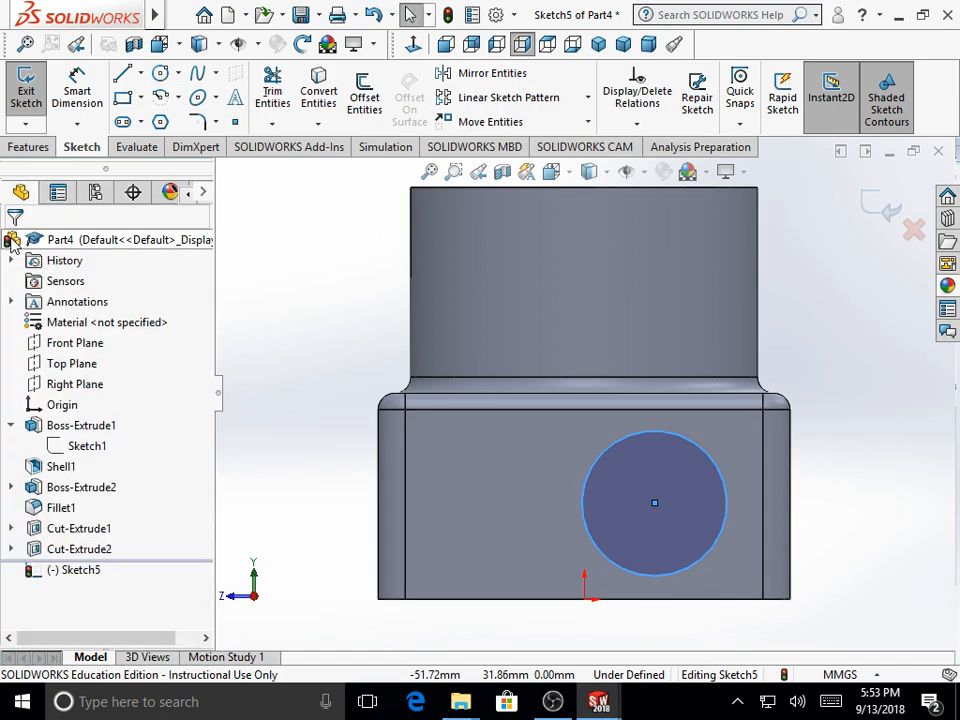
Step: Dimension the diameter of the circle on the side face to 24 mm
click(92, 88)
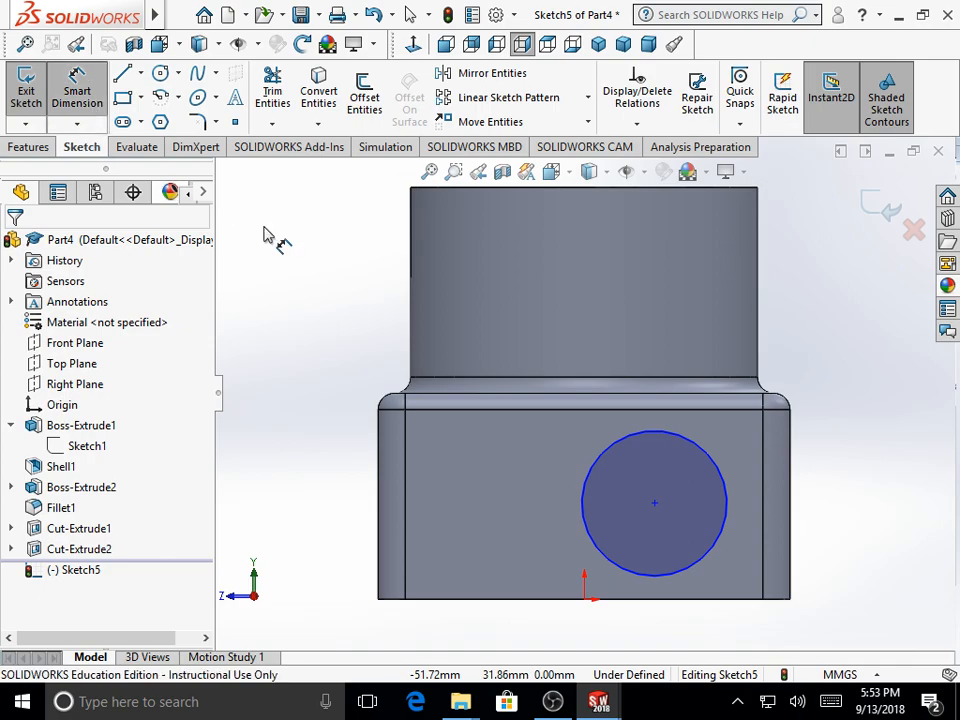
click(717, 471)
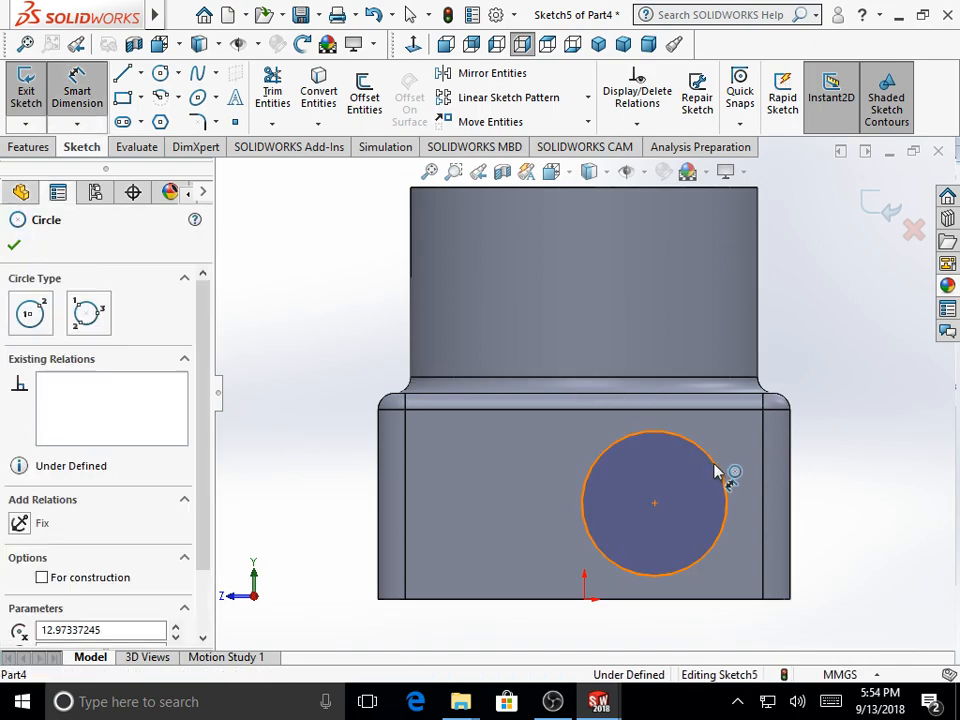
click(868, 394)
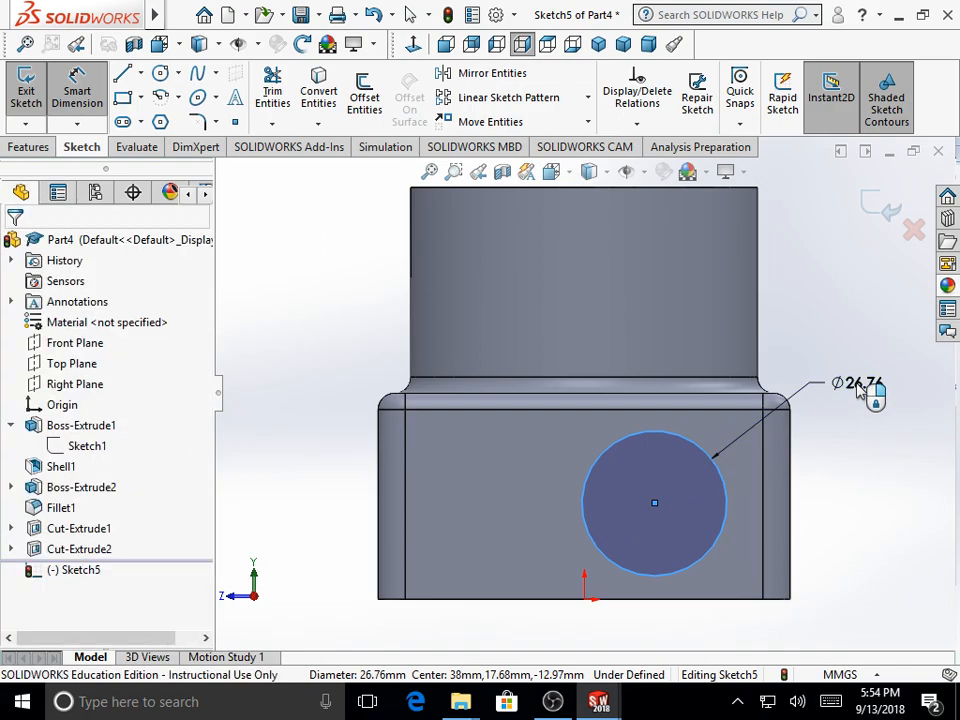
text(24)
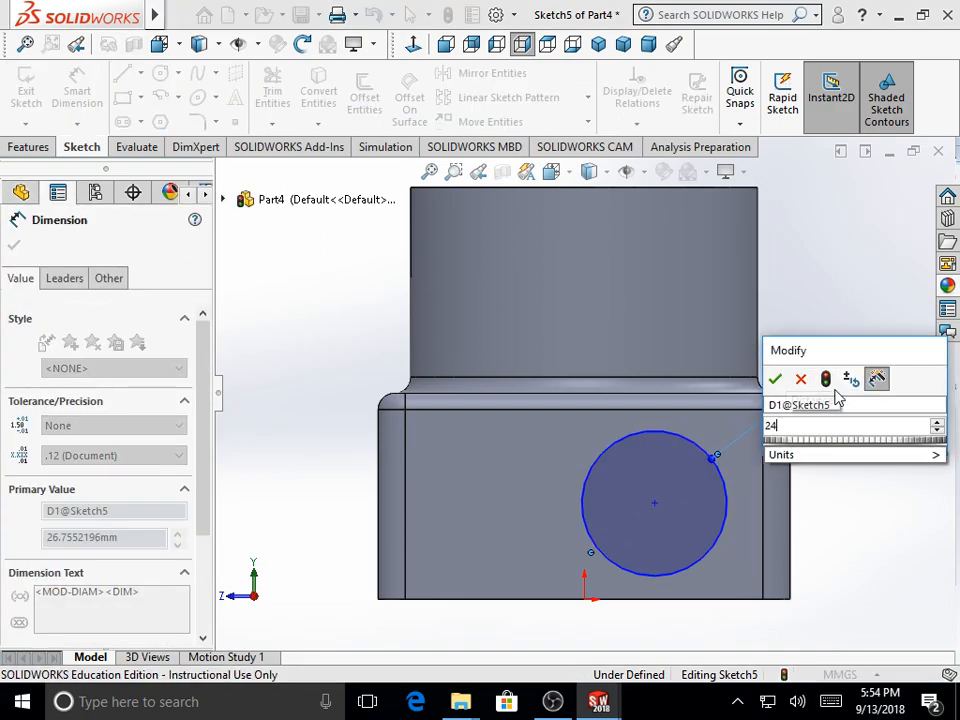
key(Return)
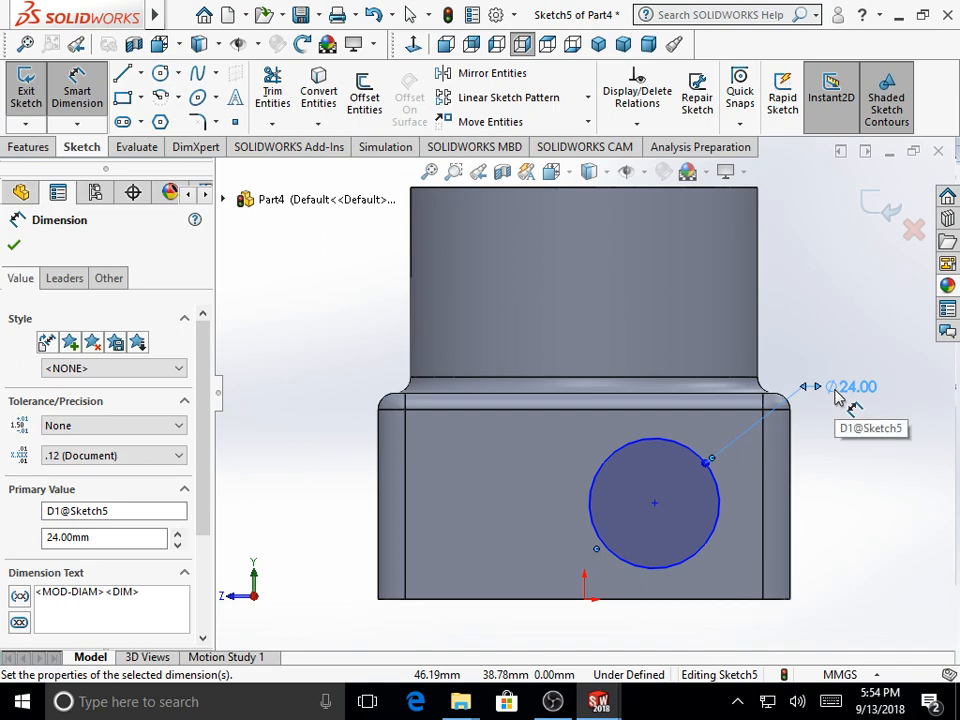
click(14, 245)
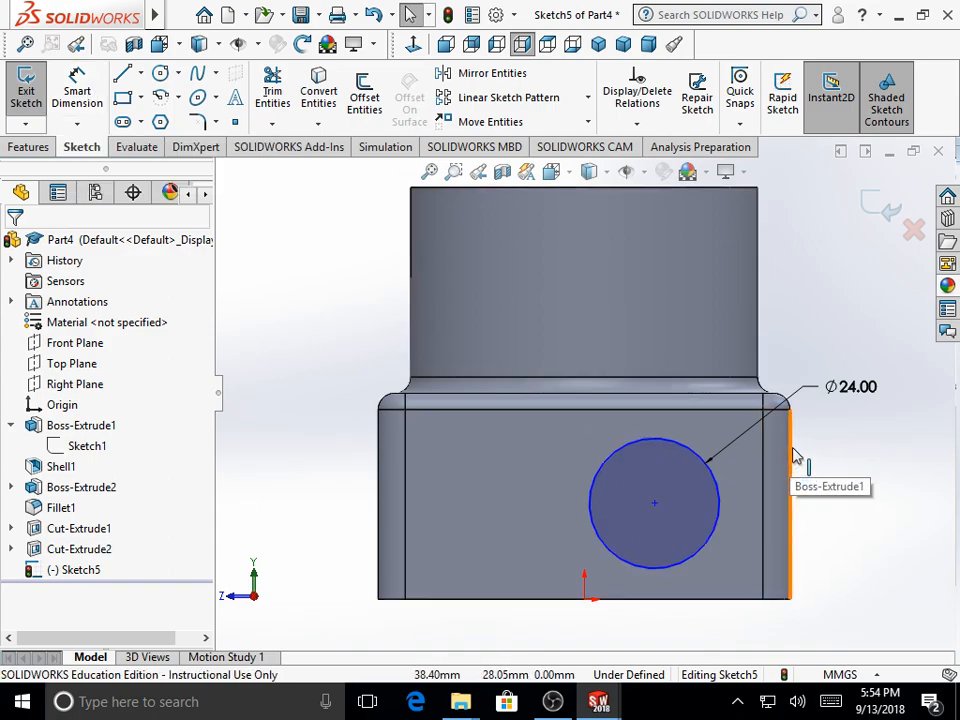
Step: Dimension the horizontal distance from the circle's centre to the block's right outer vertical edge as 24 mm
click(88, 98)
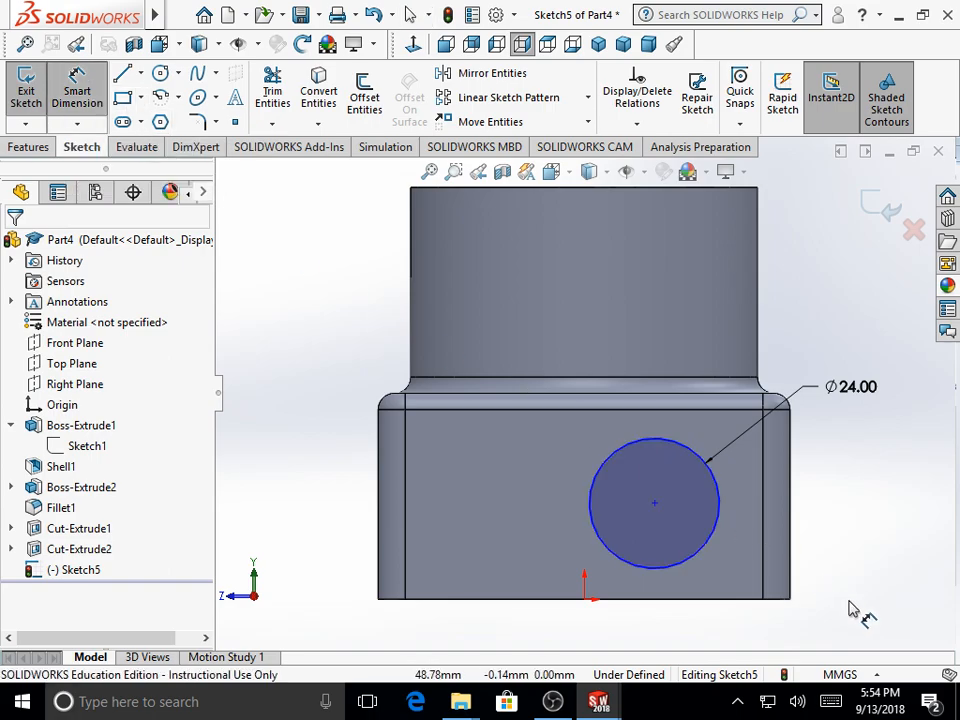
click(791, 537)
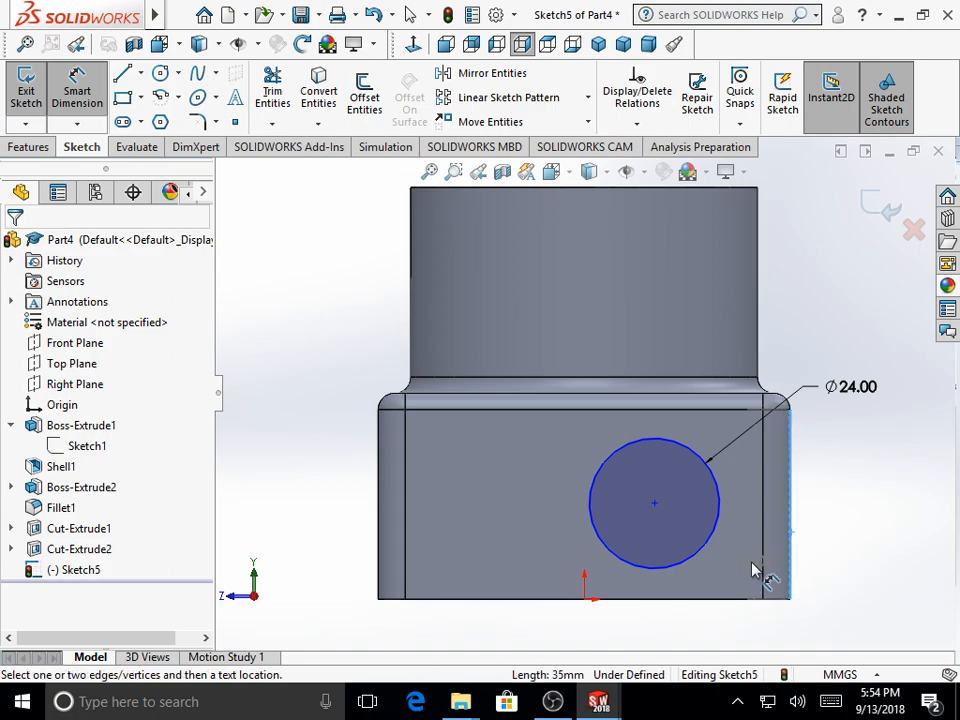
click(700, 559)
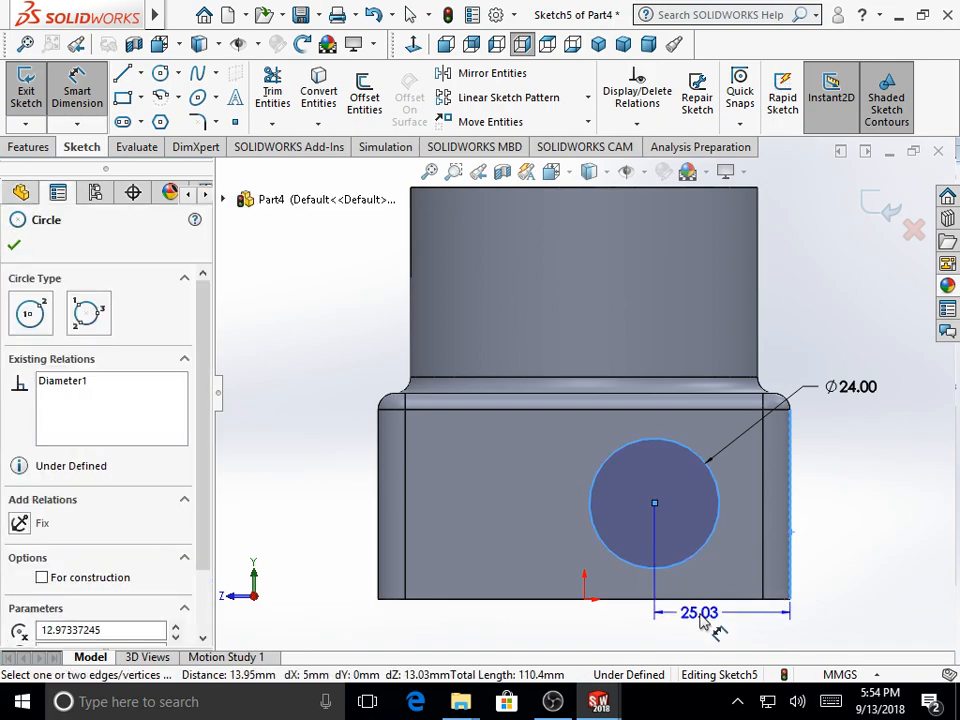
click(700, 628)
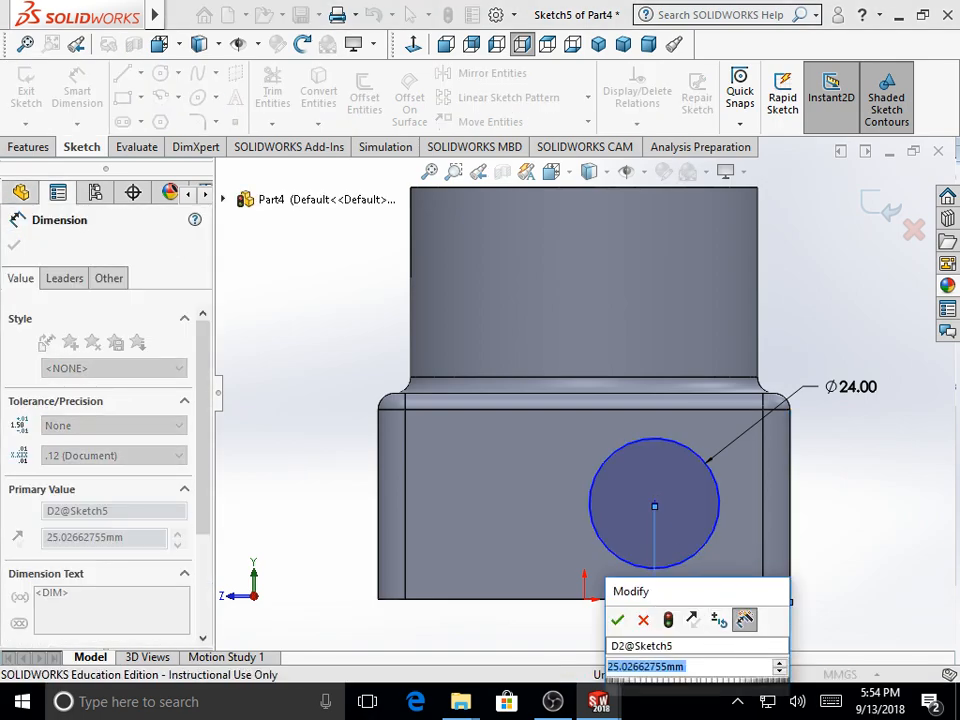
text(24)
key(Return)
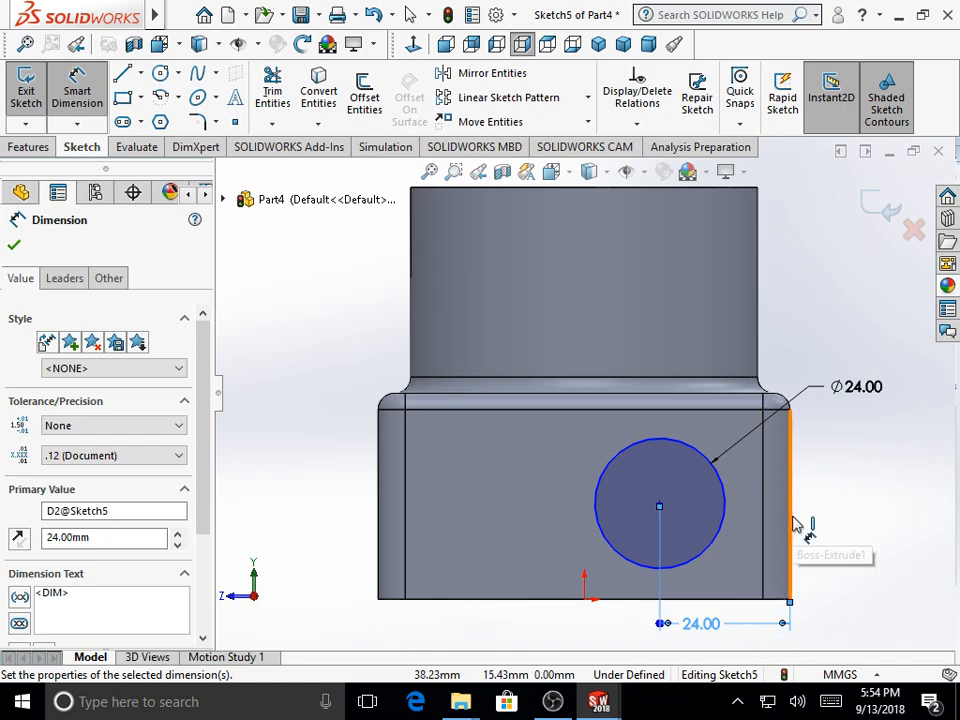
Step: Dimension the vertical distance from the block's top edge, at the boss fillet, to the circle's centre as 24 mm
click(439, 400)
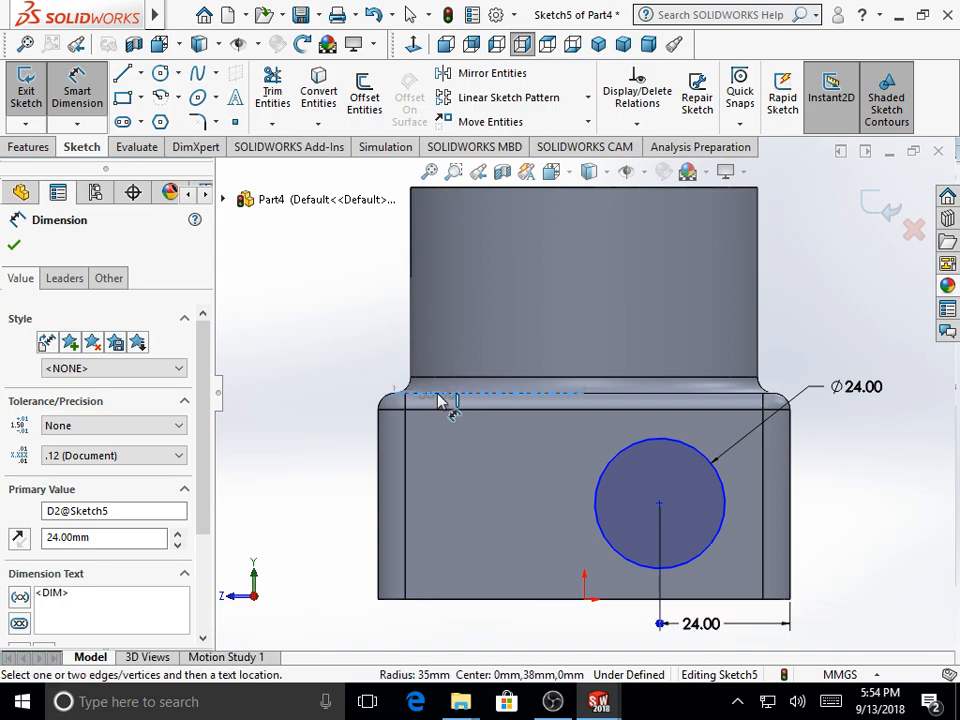
click(625, 457)
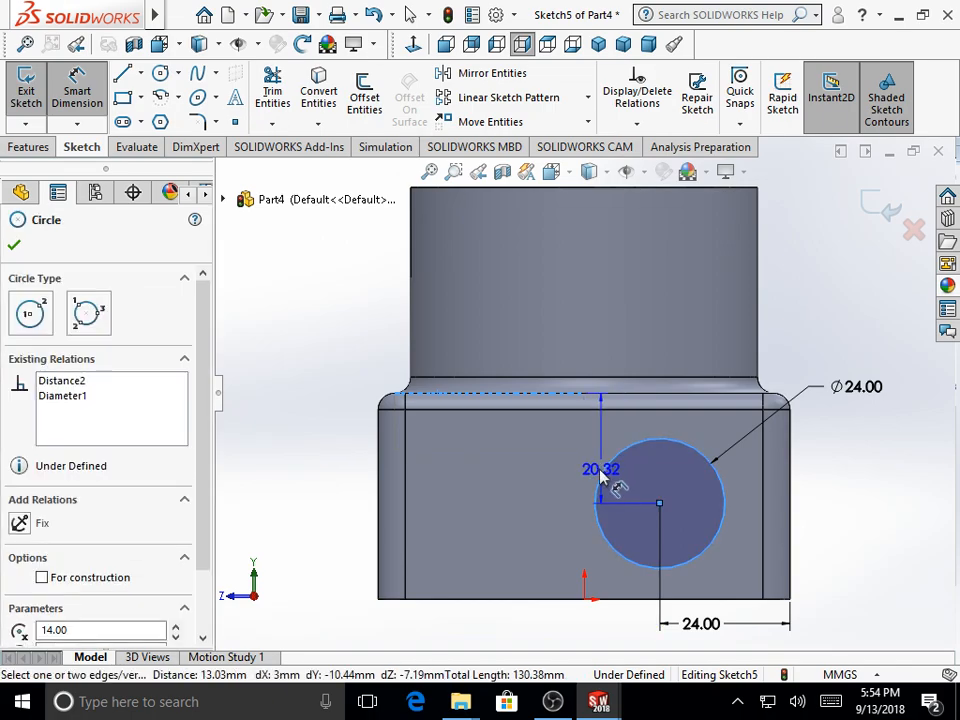
click(526, 491)
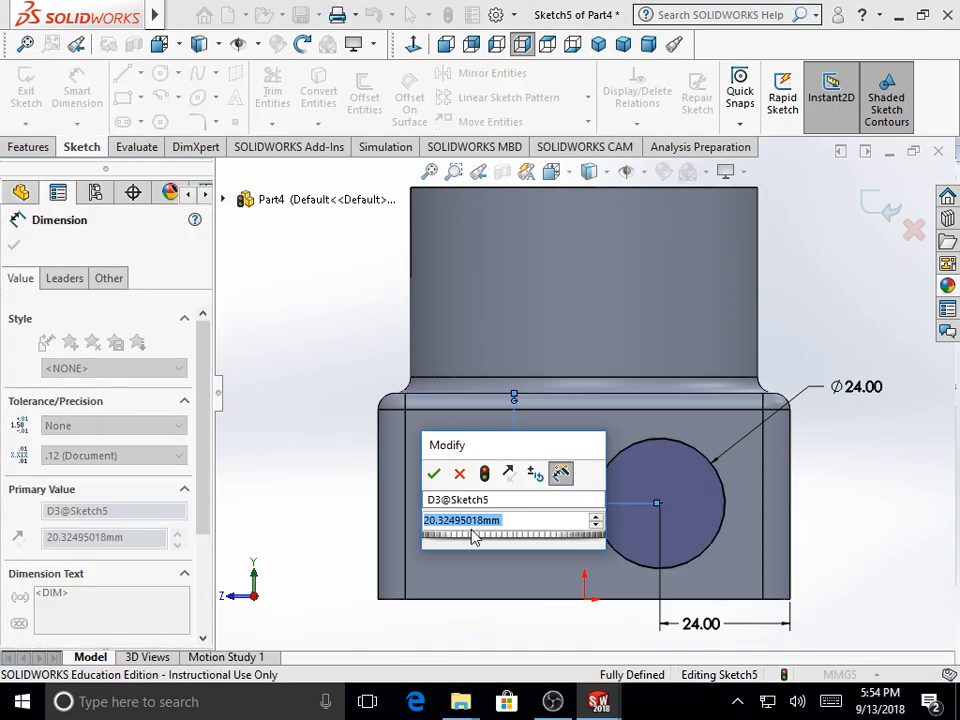
text(24)
key(Return)
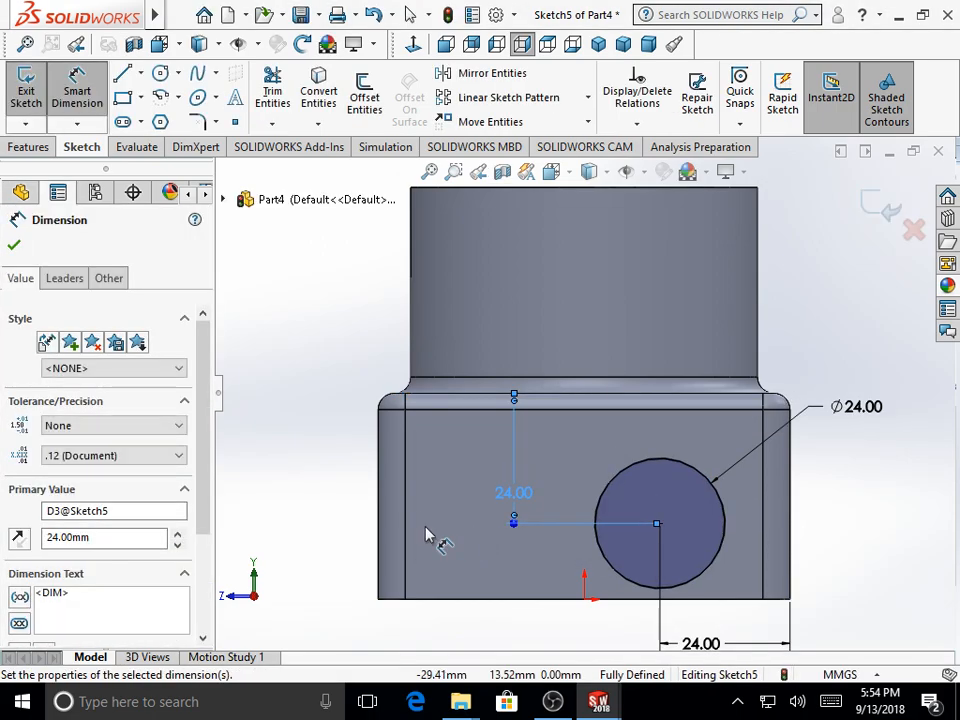
click(14, 245)
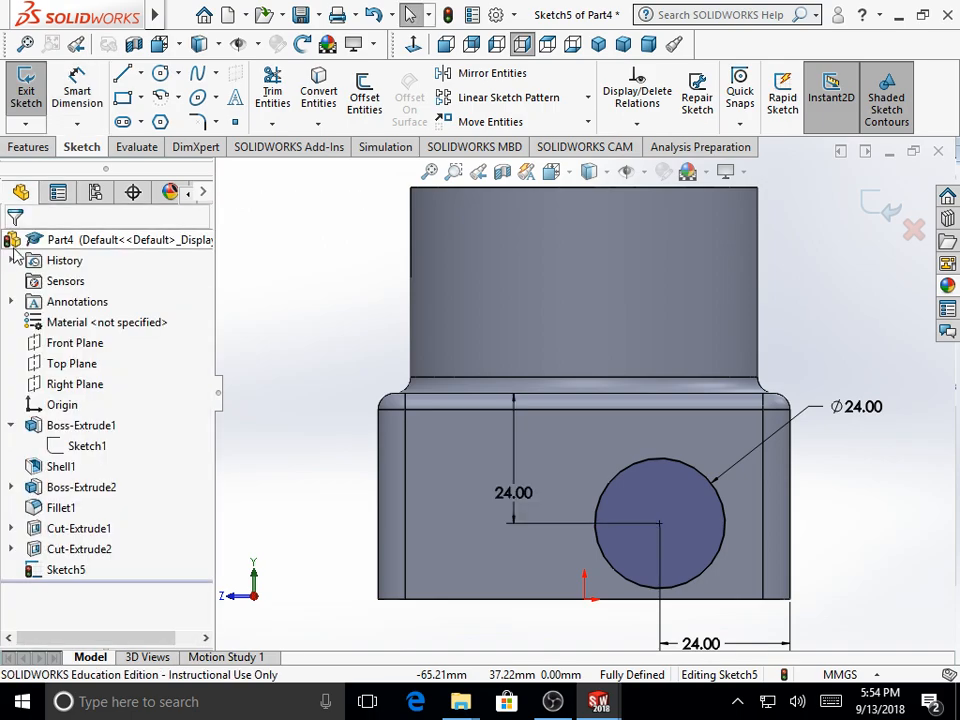
Step: Extrude the 24 mm circle outward from the block's side face as a blind boss 10 mm deep, merged with the body
click(566, 179)
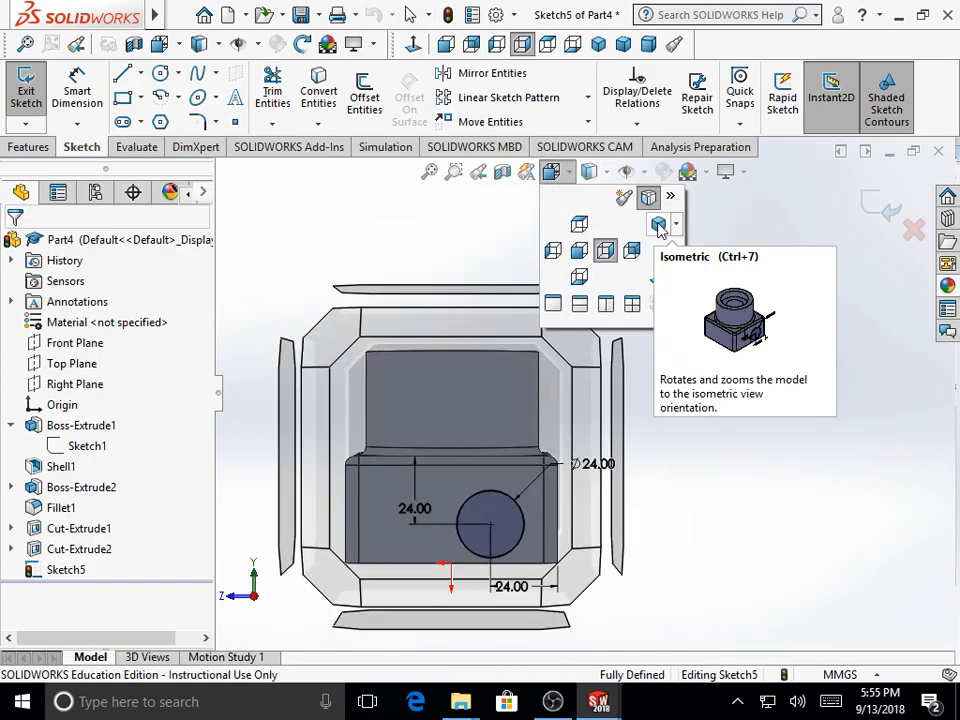
click(659, 226)
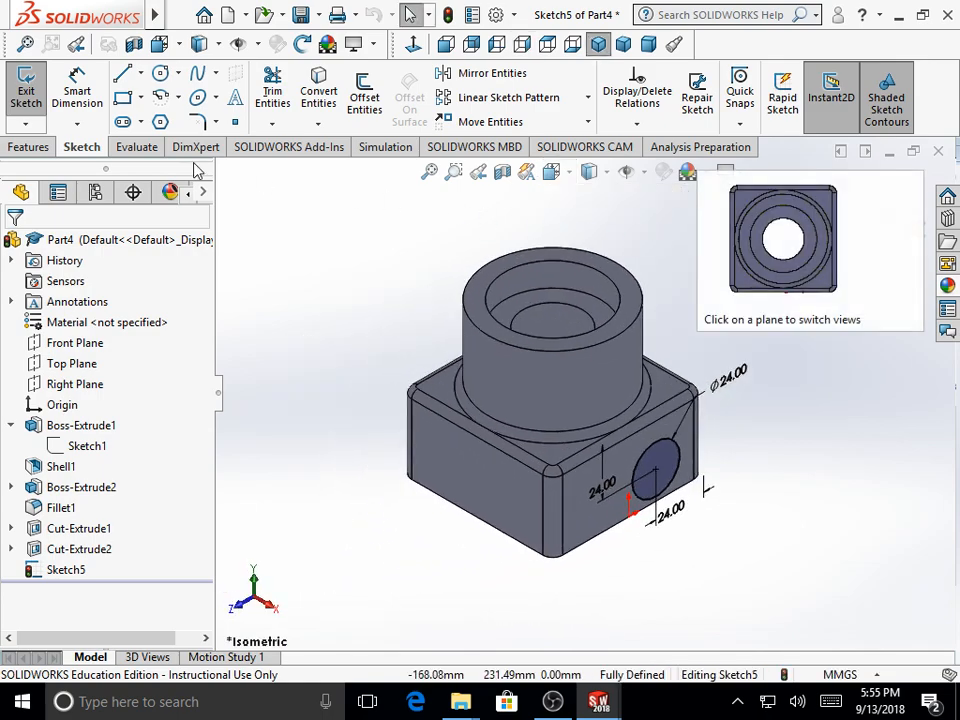
click(28, 147)
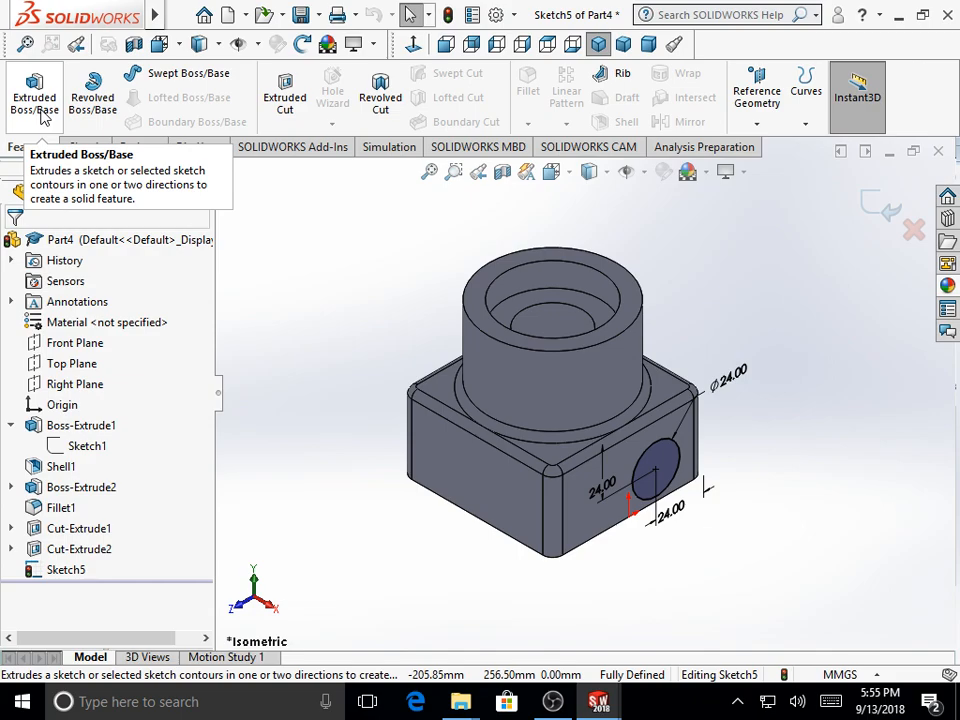
click(35, 100)
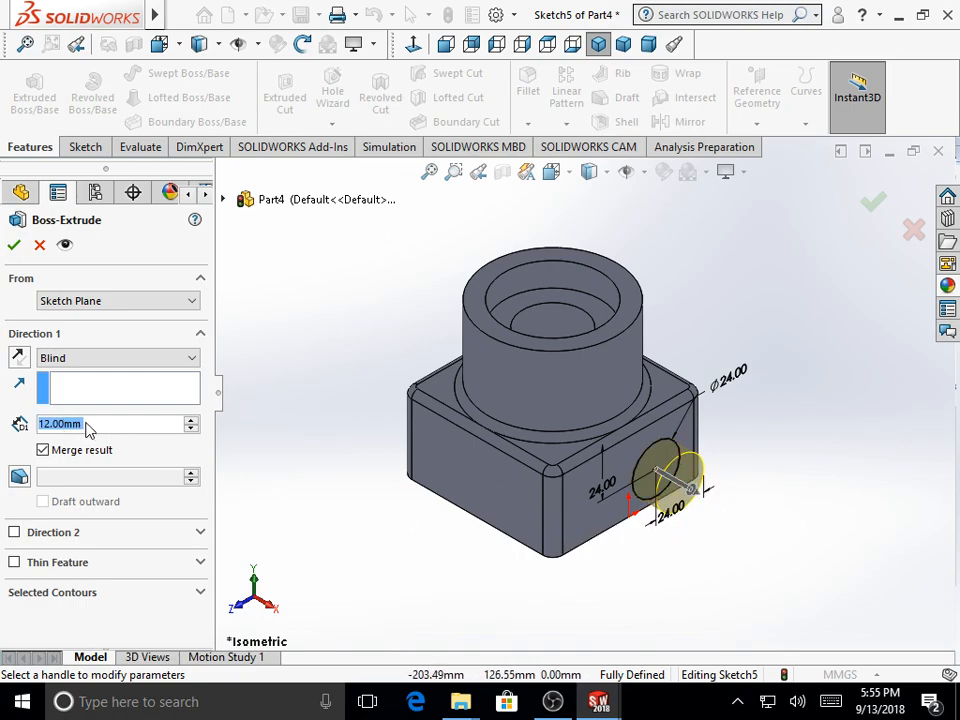
text(10)
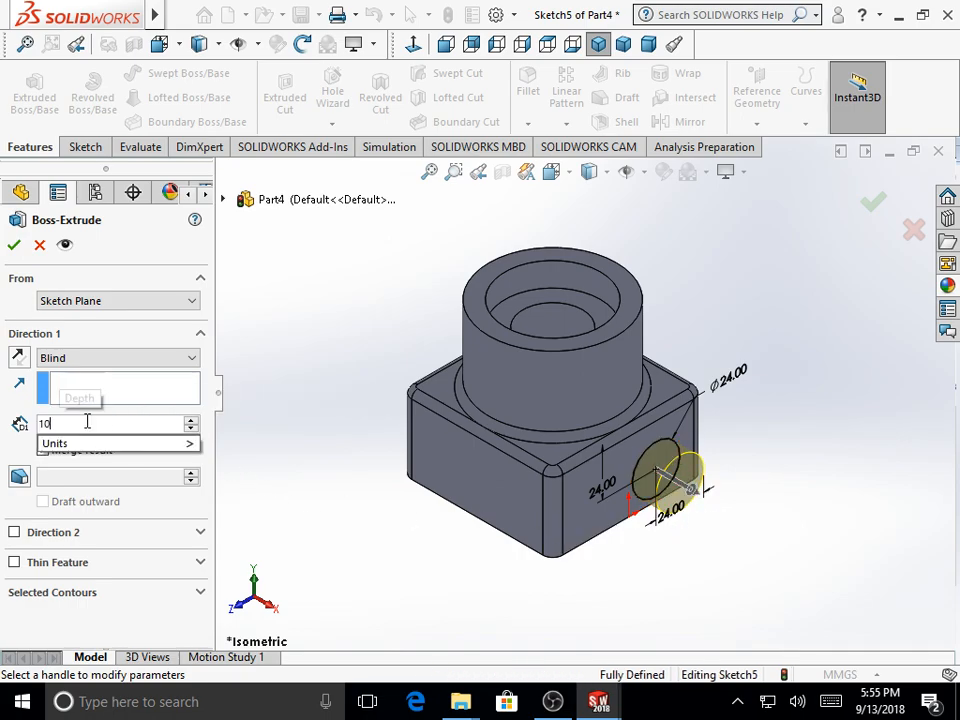
key(Return)
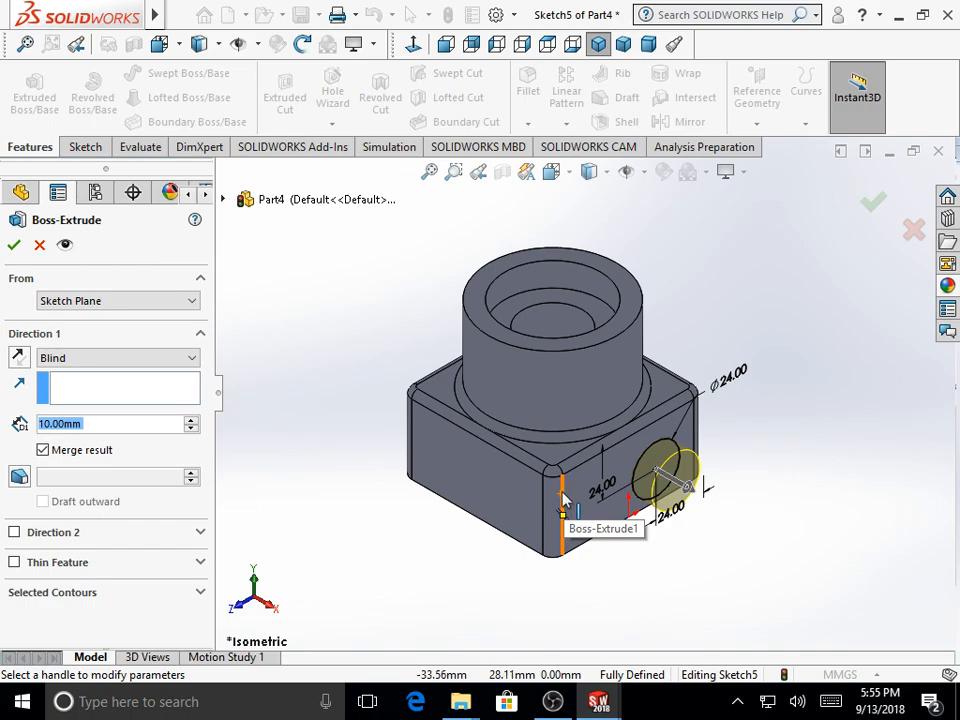
click(14, 245)
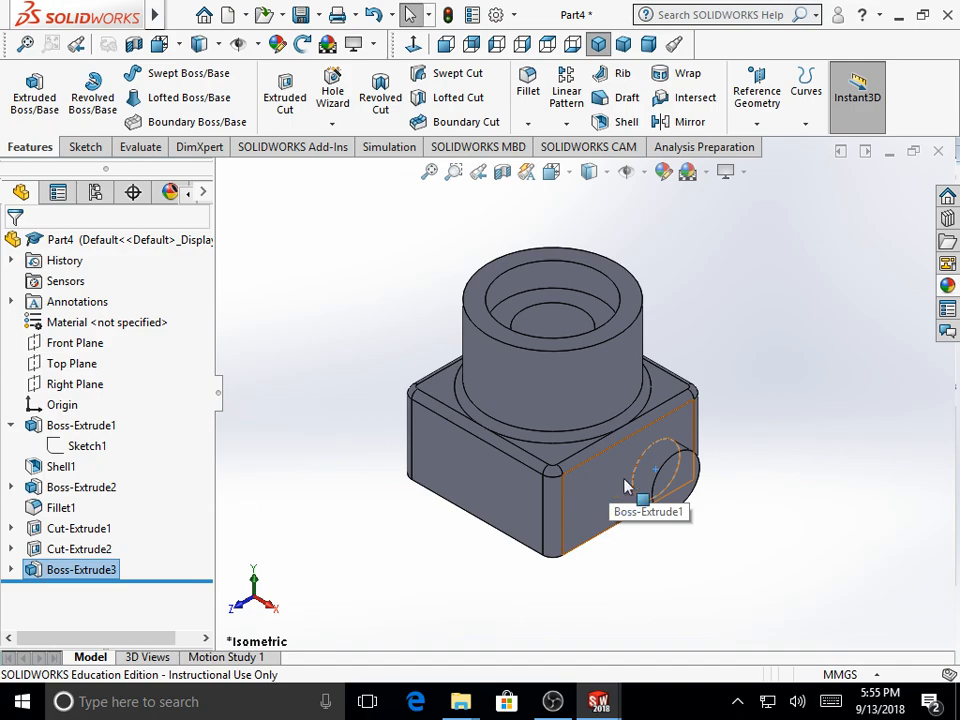
click(740, 362)
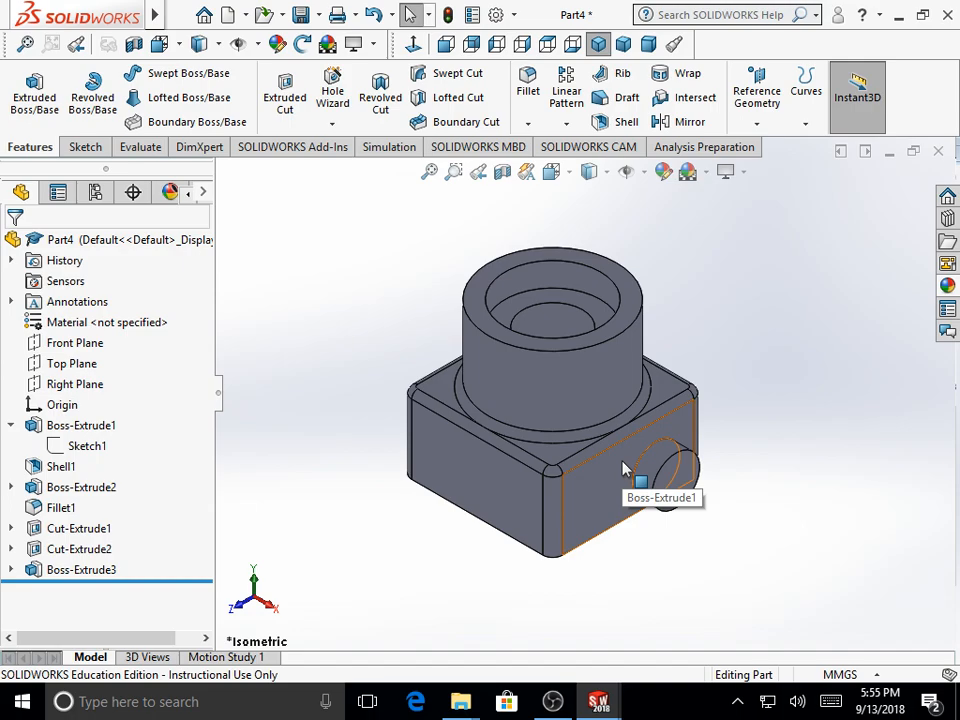
Step: Fillet the edge where the round side boss meets the block's side face with a 3 mm radius
click(541, 93)
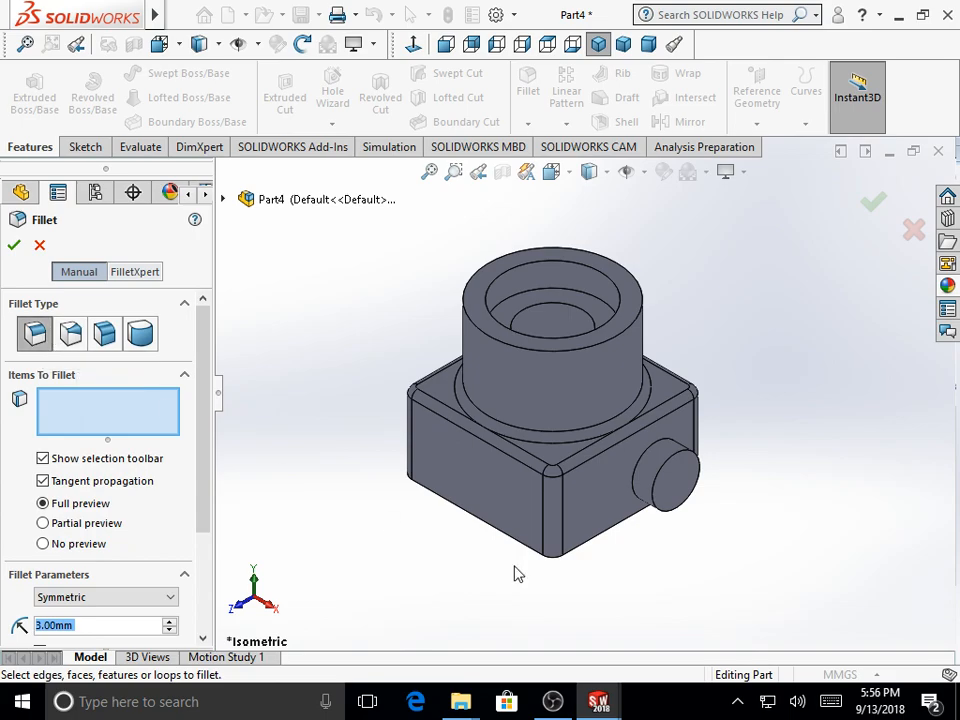
click(640, 468)
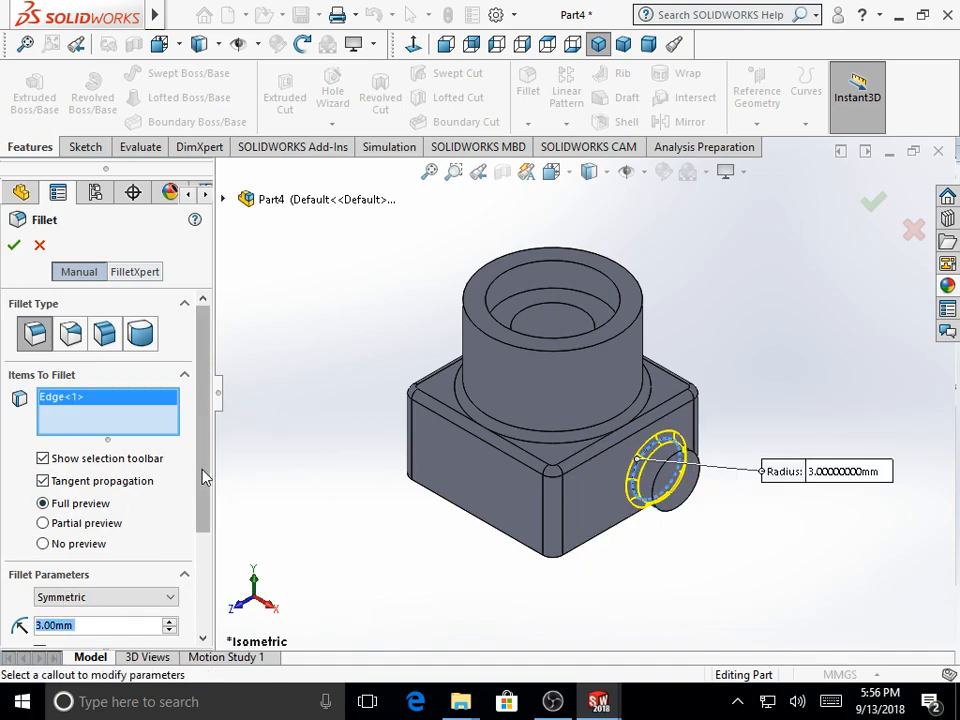
scroll(205, 490, down, 3)
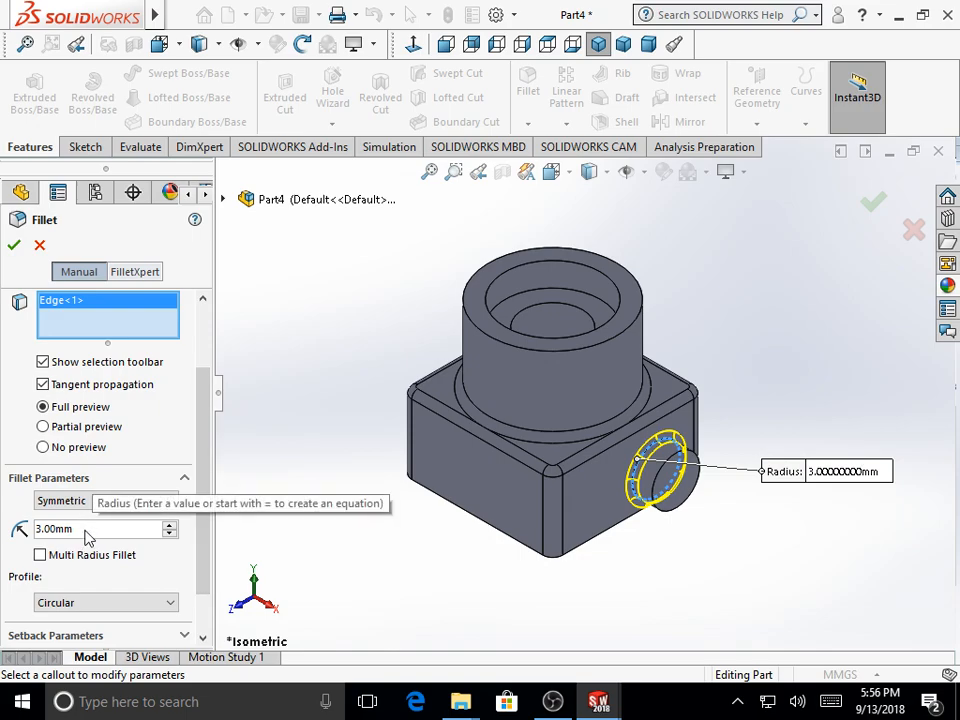
click(15, 246)
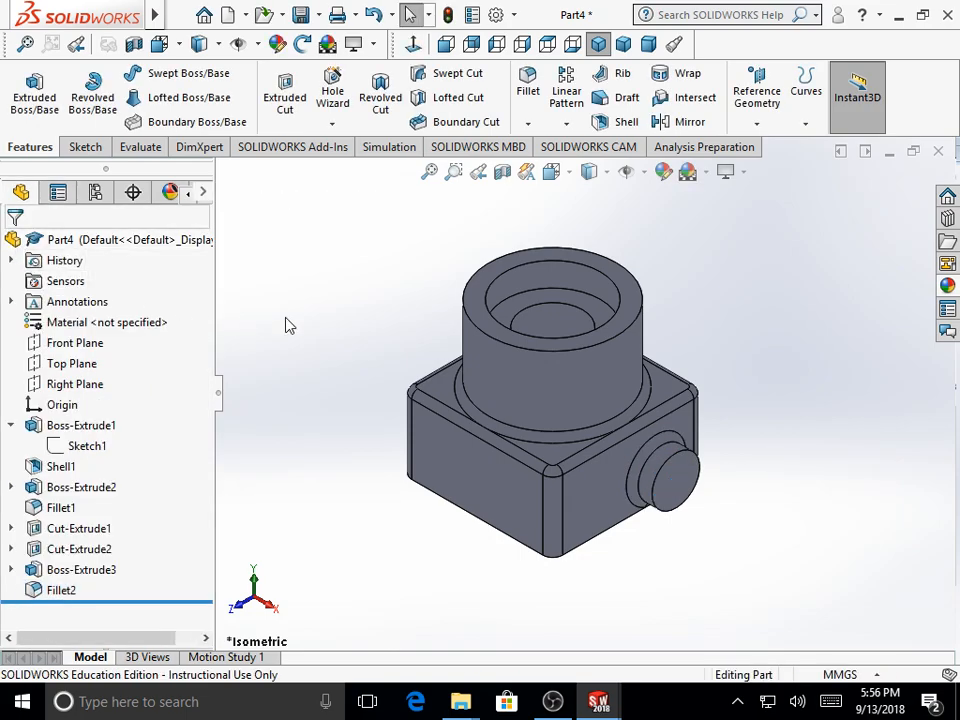
Step: Sketch a circle about 13.5 mm in diameter near the middle of the side boss's outer end face
click(686, 494)
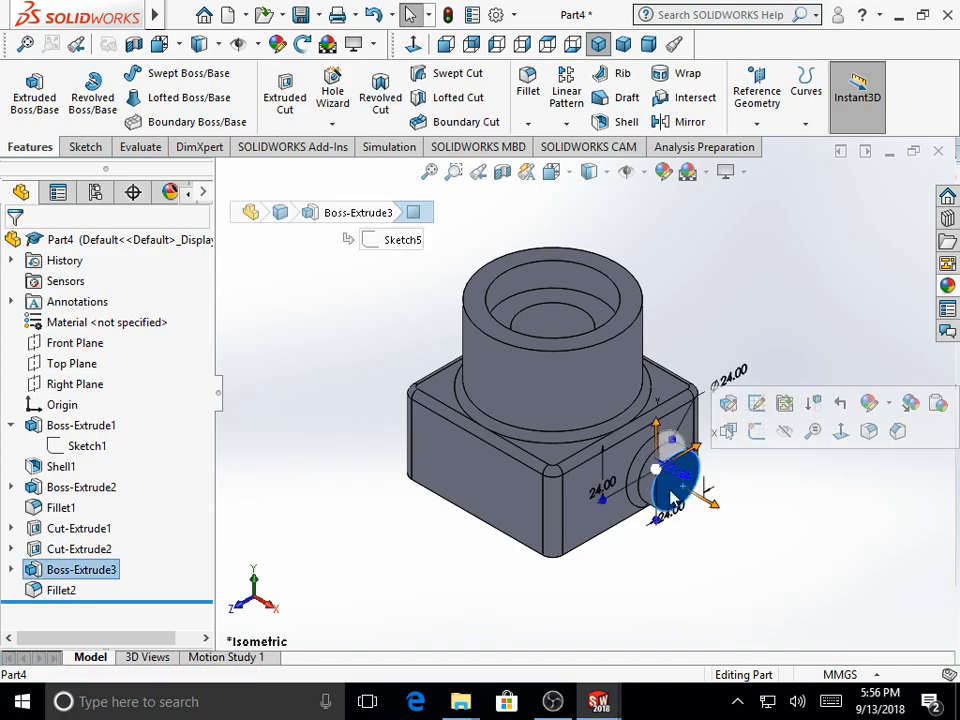
click(86, 149)
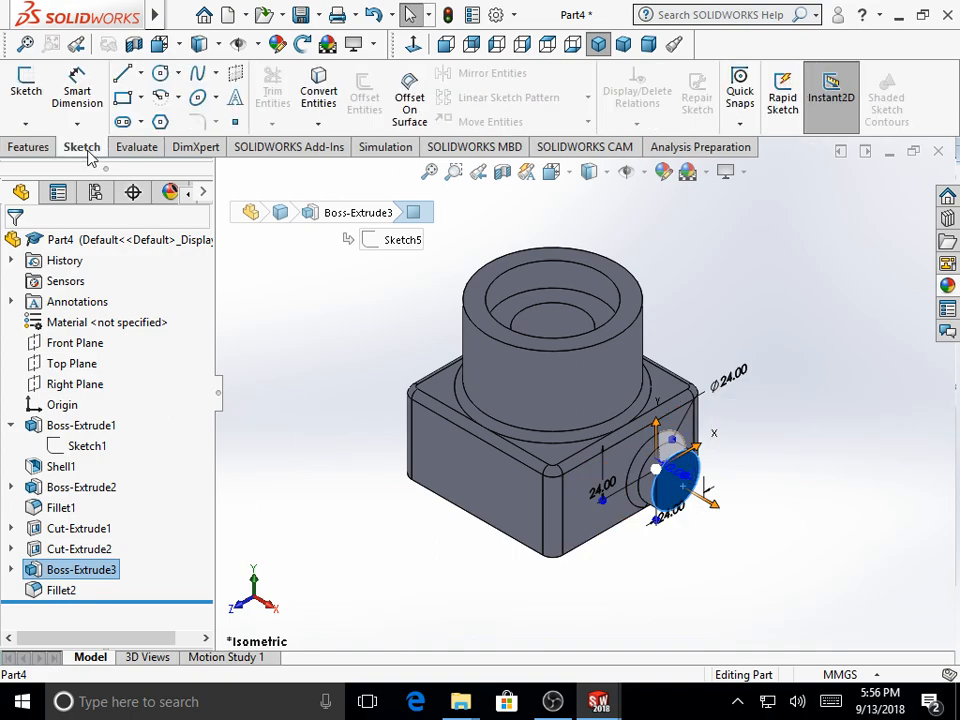
click(26, 88)
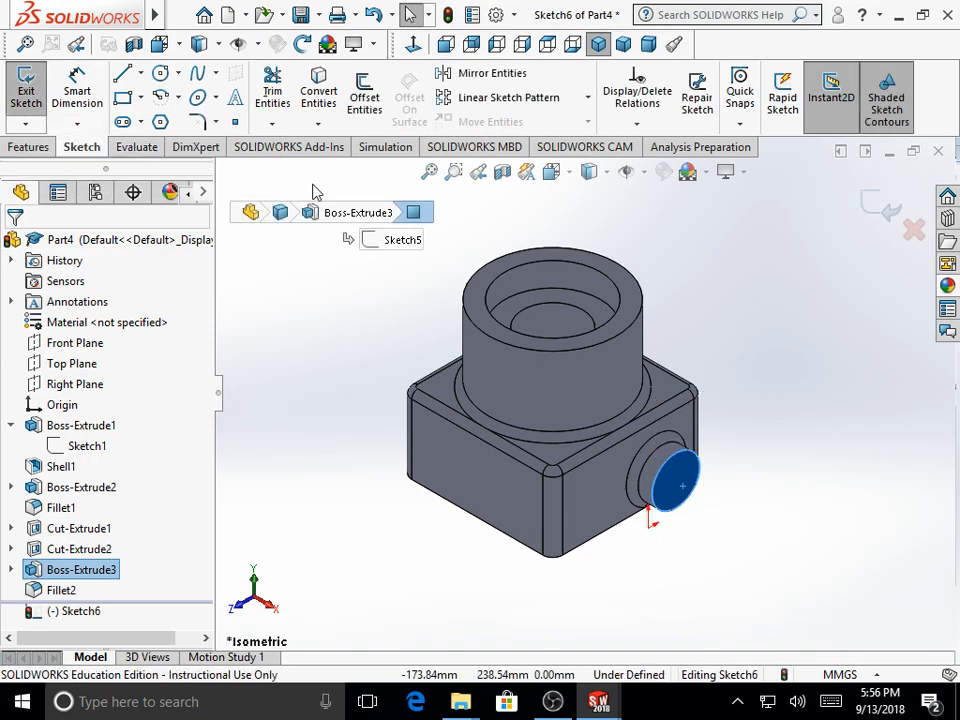
click(565, 178)
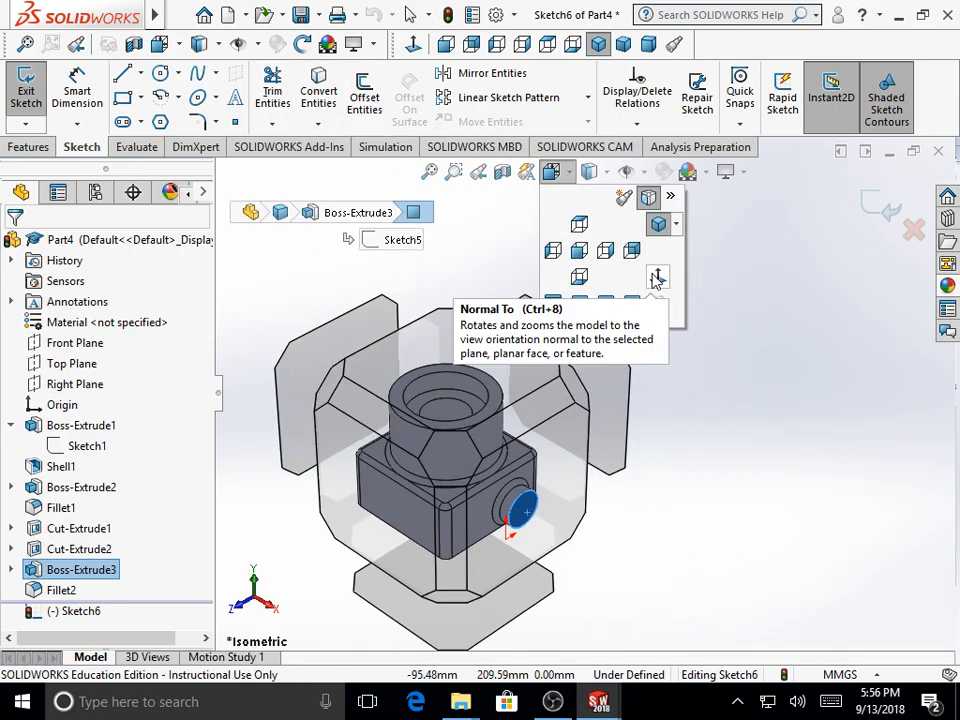
click(656, 283)
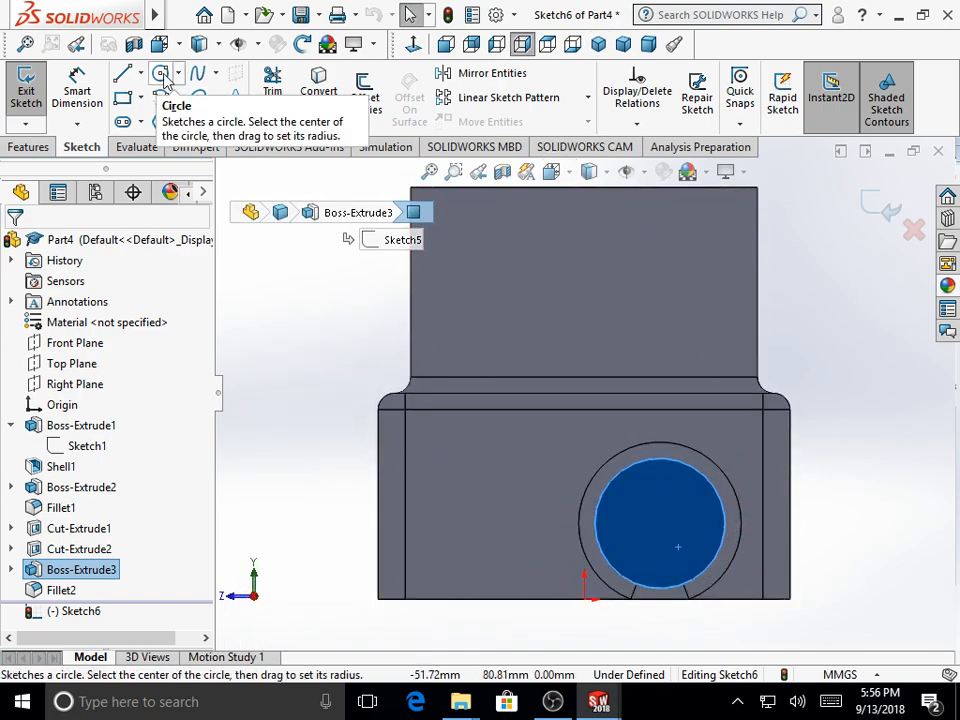
click(163, 78)
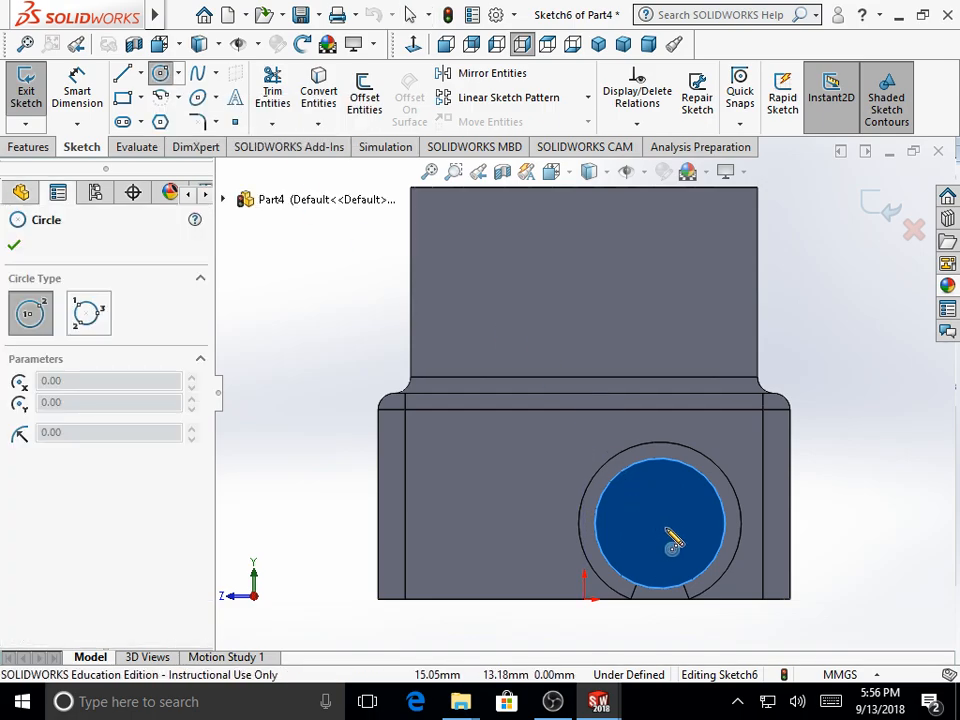
click(672, 522)
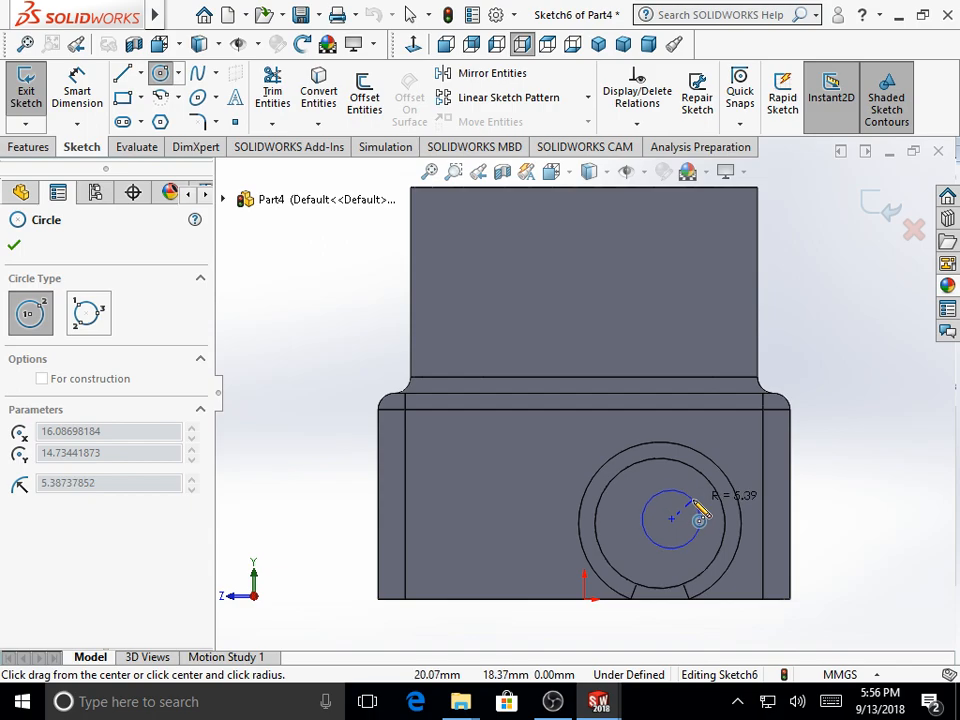
click(704, 510)
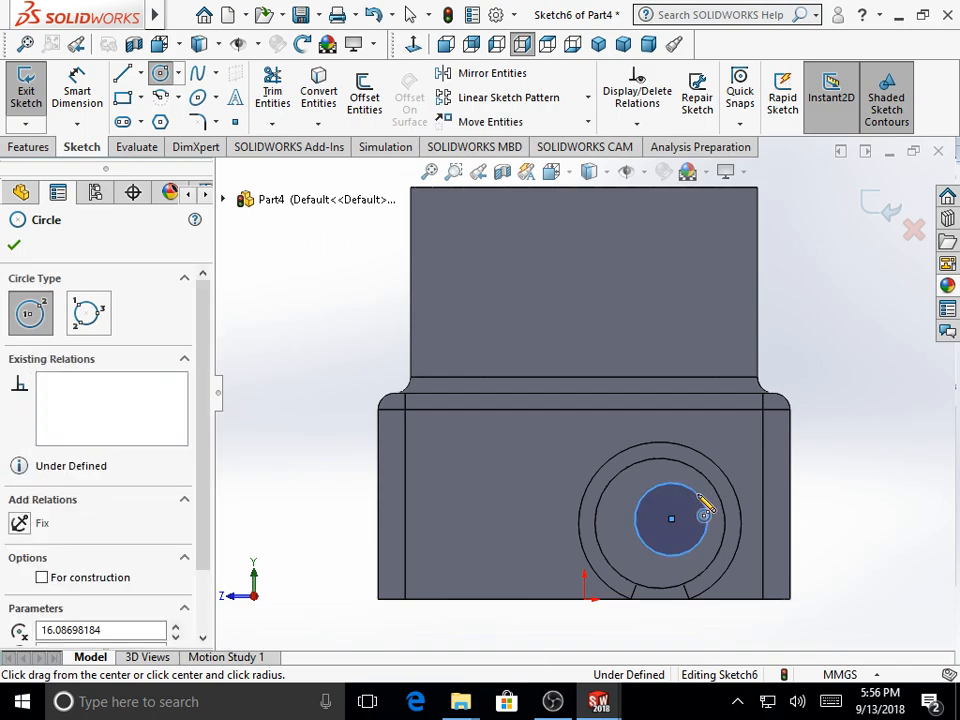
click(15, 247)
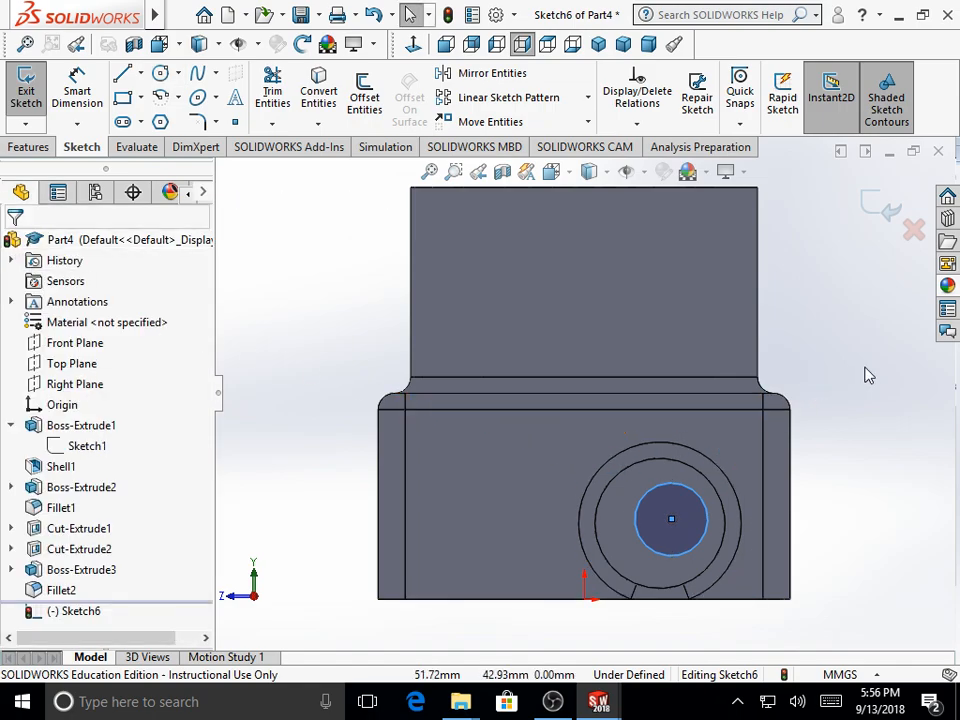
Step: Make the sketched circle concentric with the side boss's outer circular edge
click(637, 124)
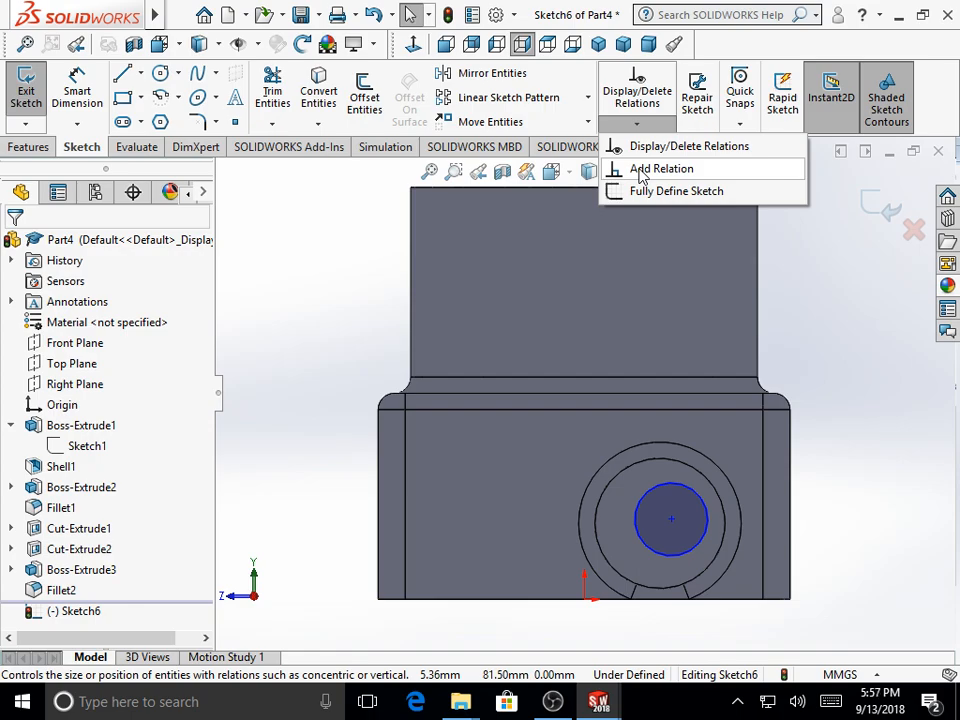
click(660, 169)
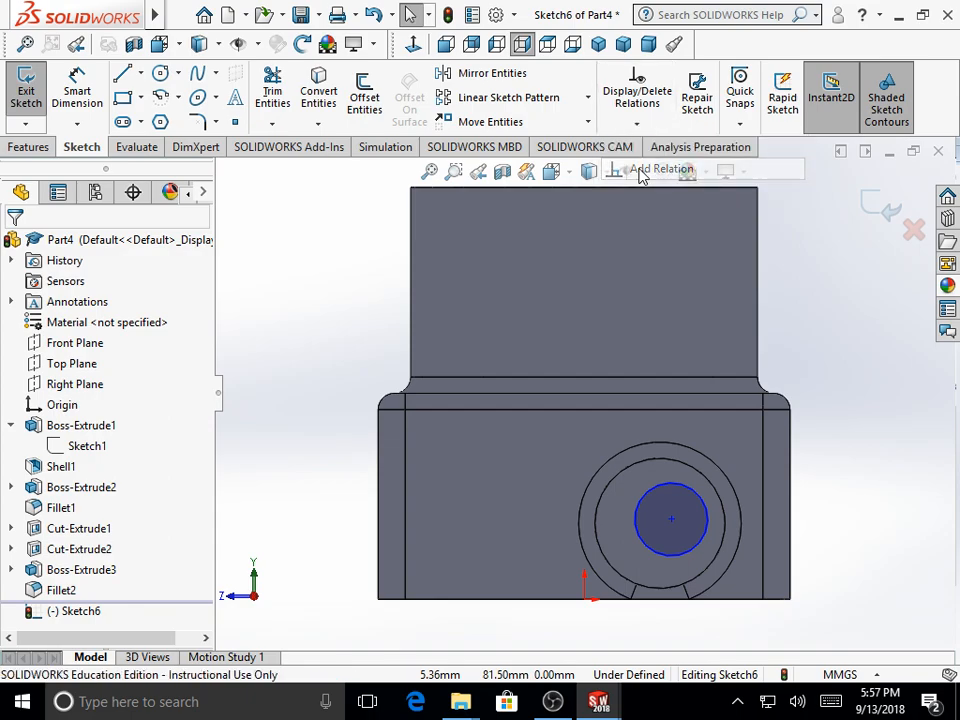
click(676, 492)
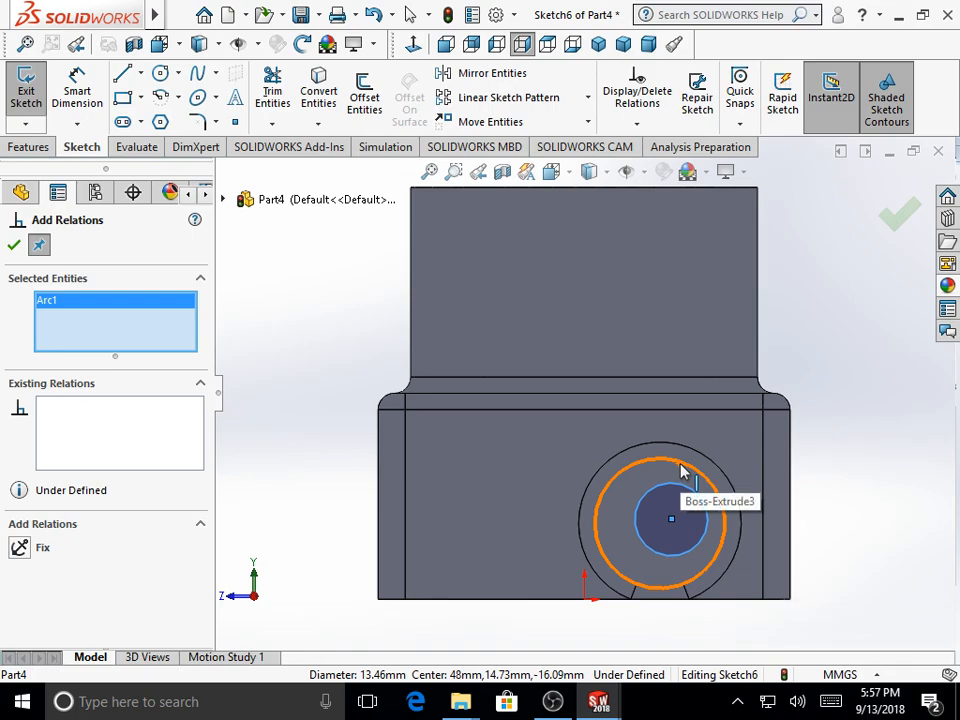
click(681, 471)
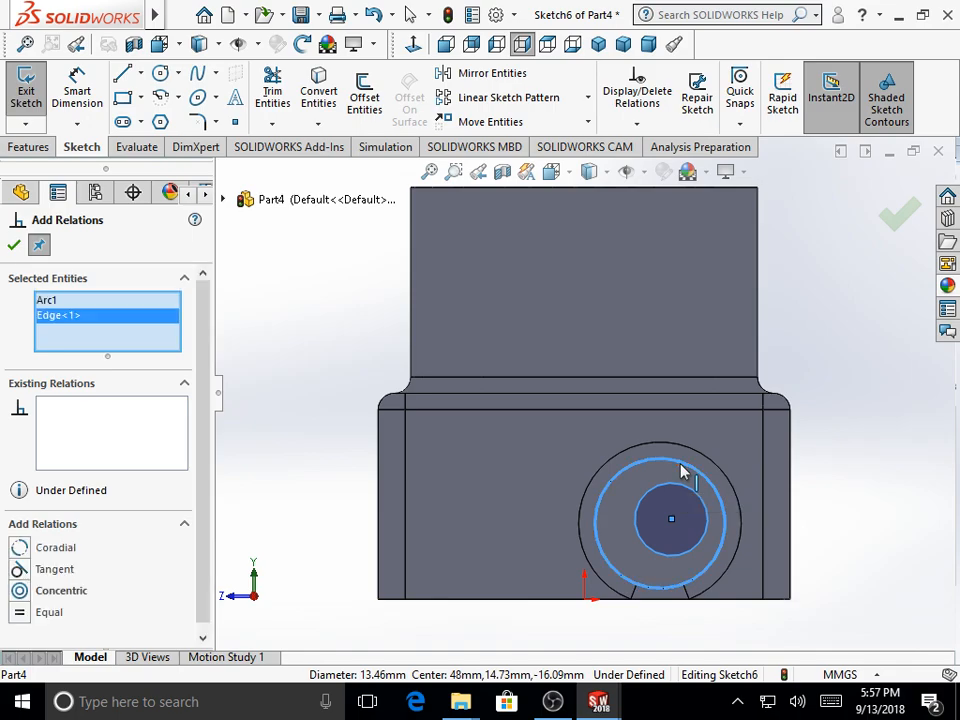
click(19, 591)
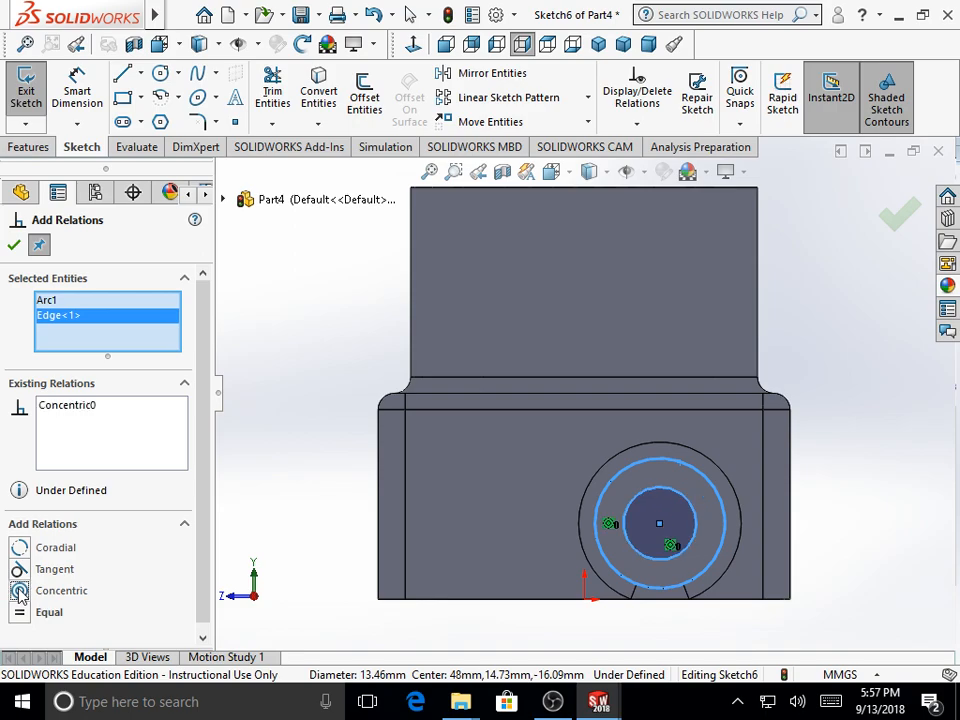
click(14, 247)
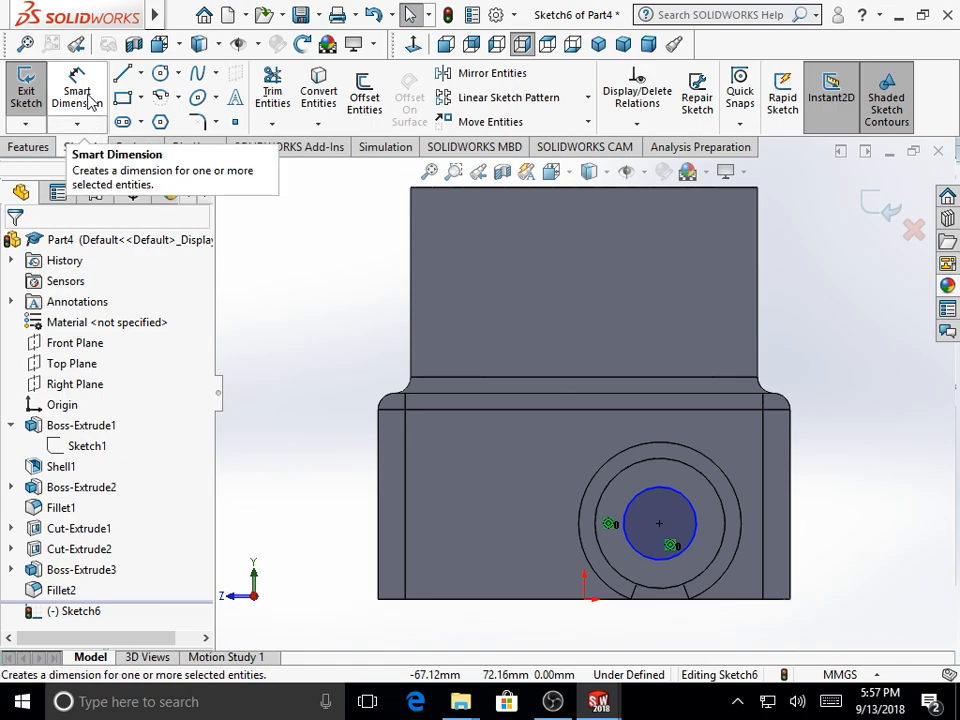
Step: Dimension the concentric circle's diameter to 16 mm
click(88, 100)
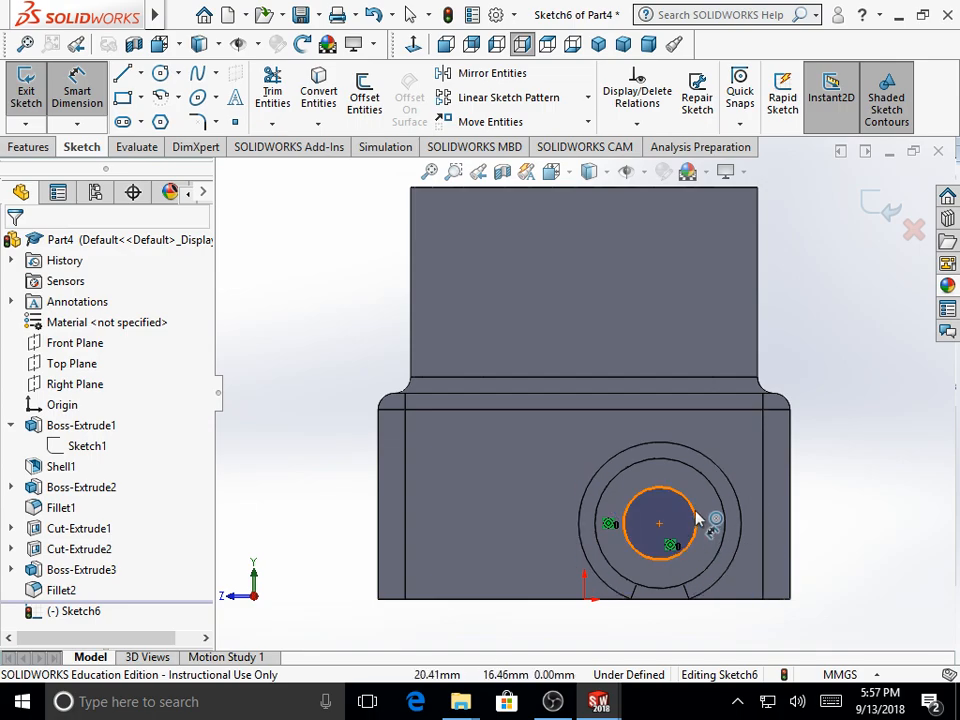
click(697, 520)
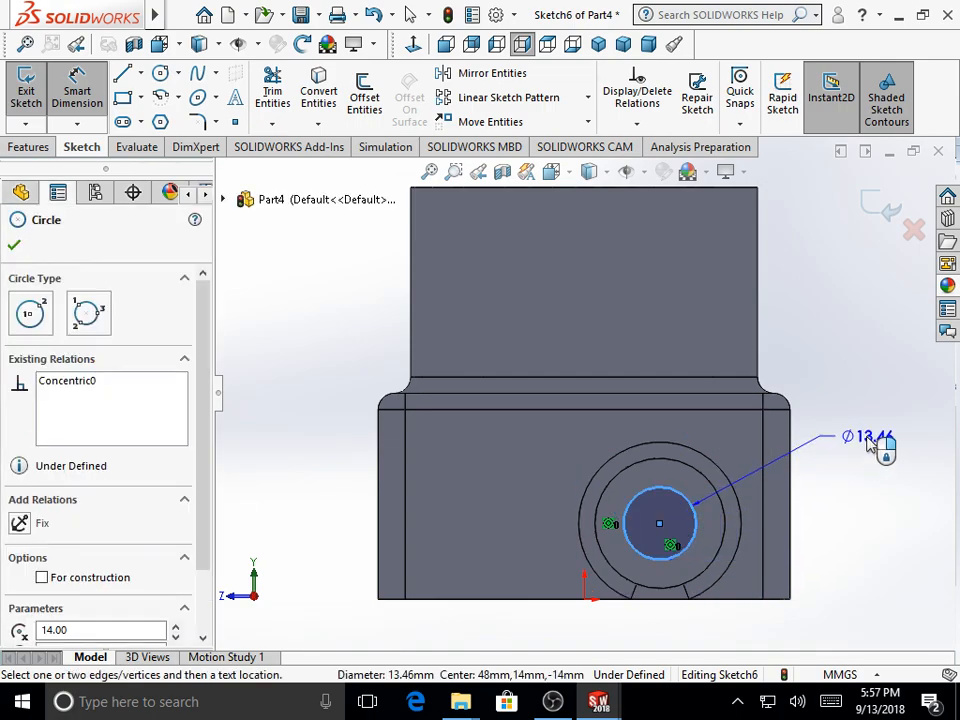
click(826, 446)
text(16)
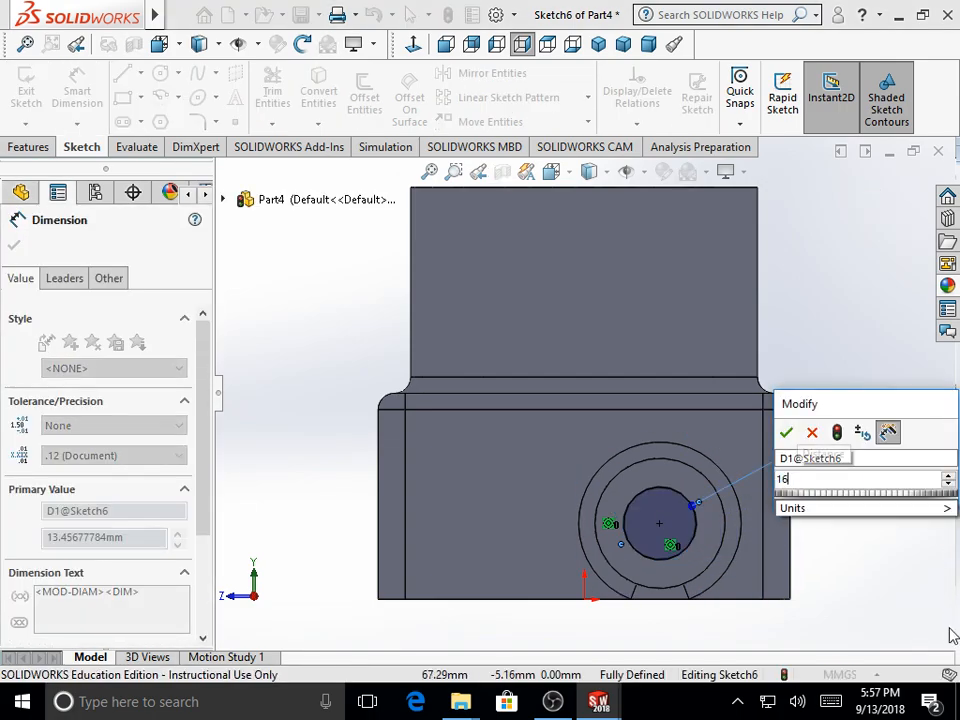
key(Return)
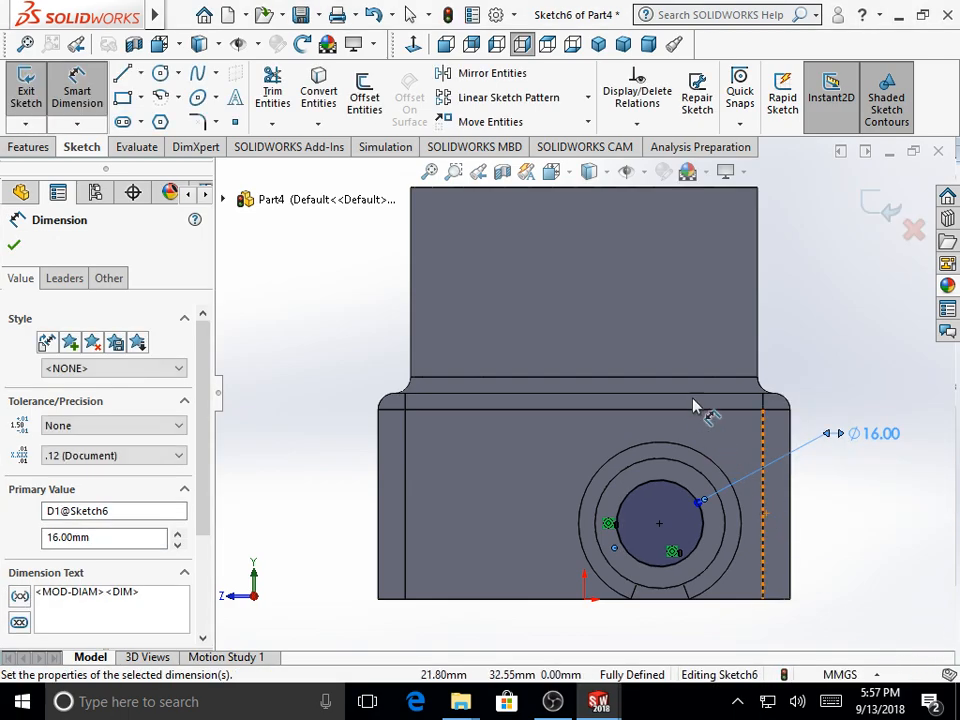
Step: Cut the 16 mm circle through the side boss and block wall into the hollow interior, using the Up To Next end condition
click(566, 174)
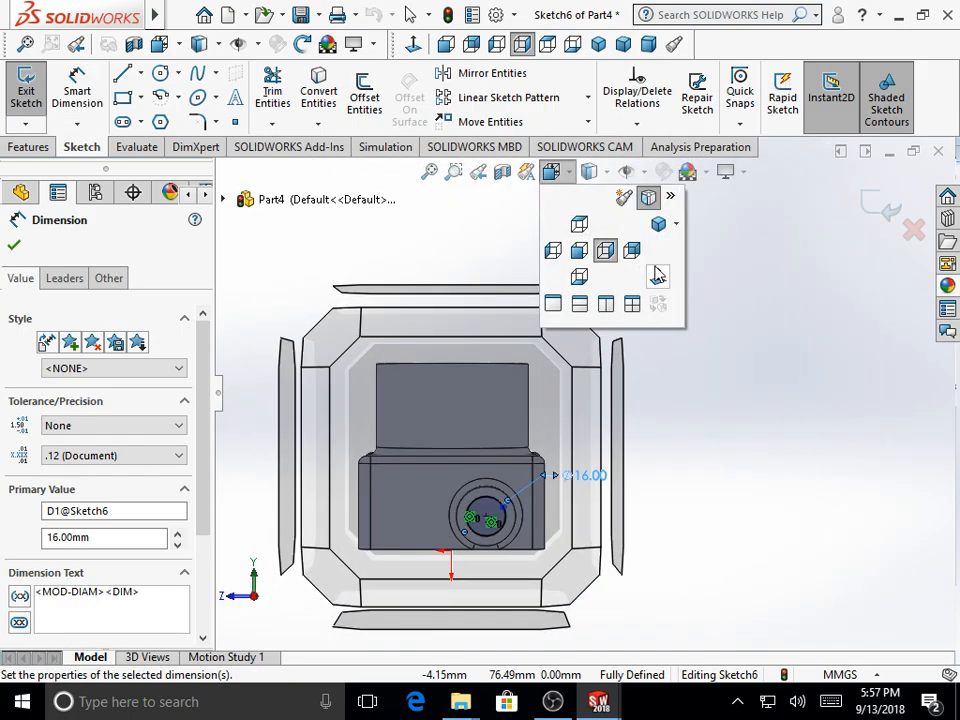
click(660, 224)
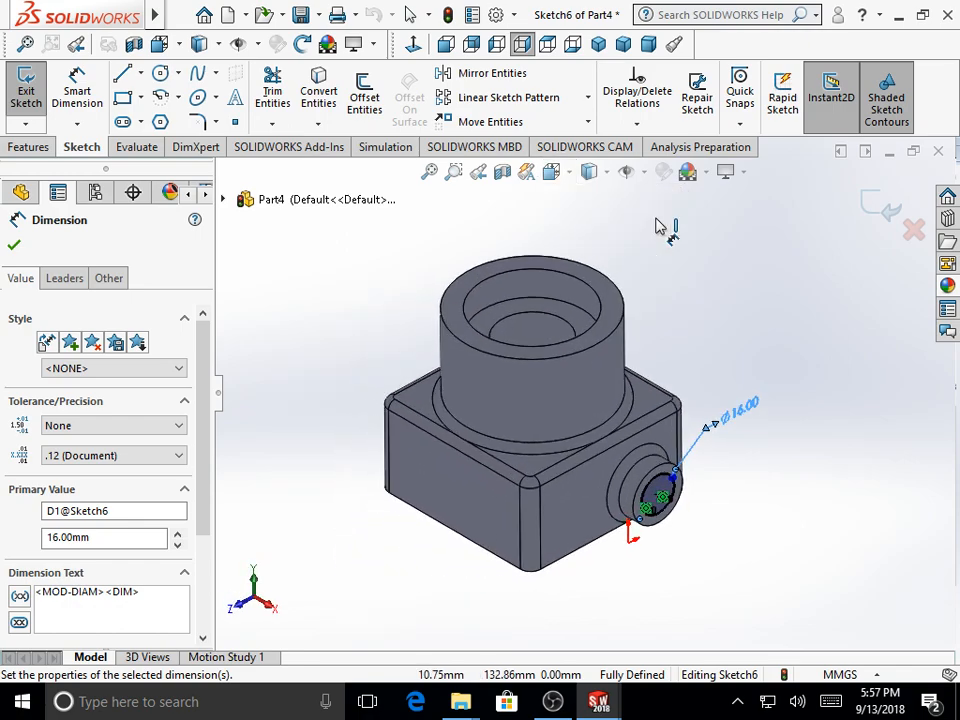
click(30, 148)
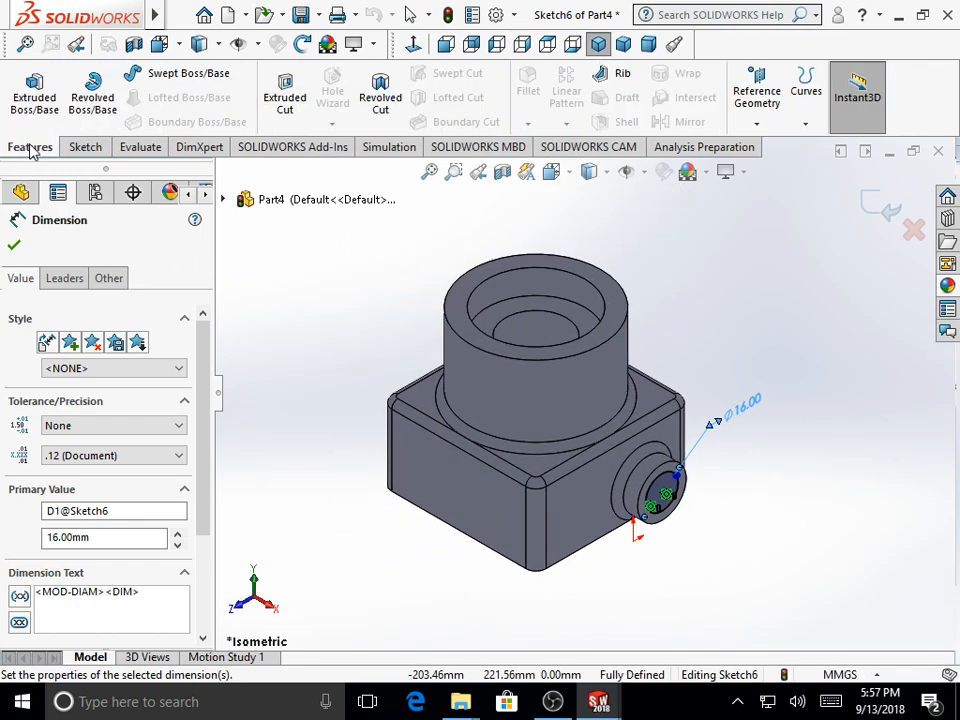
click(285, 97)
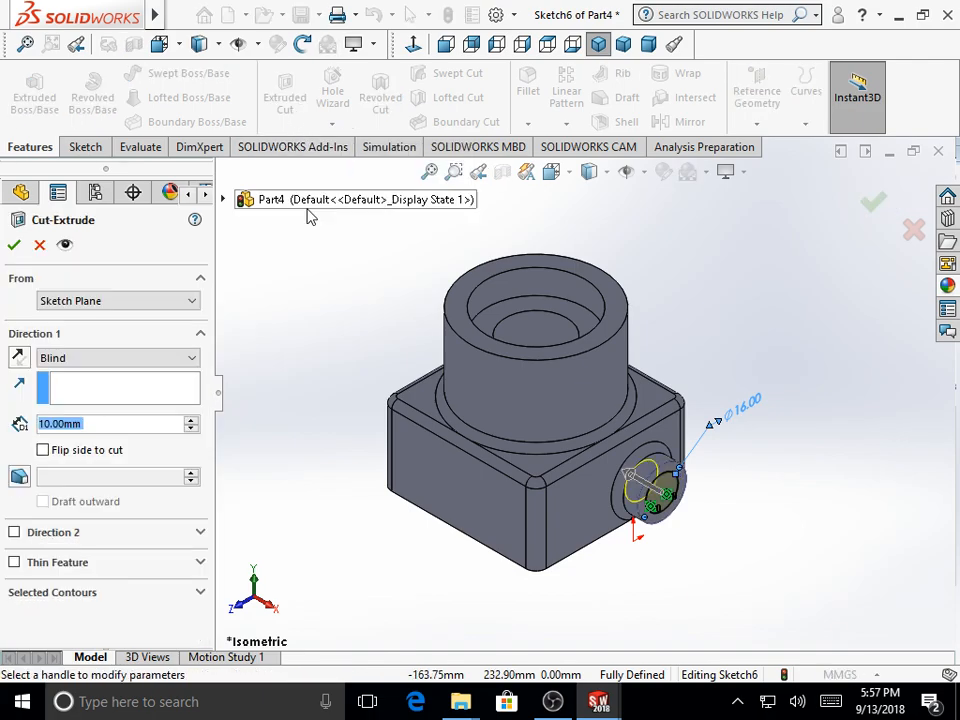
middle_drag(323, 410, 412, 262)
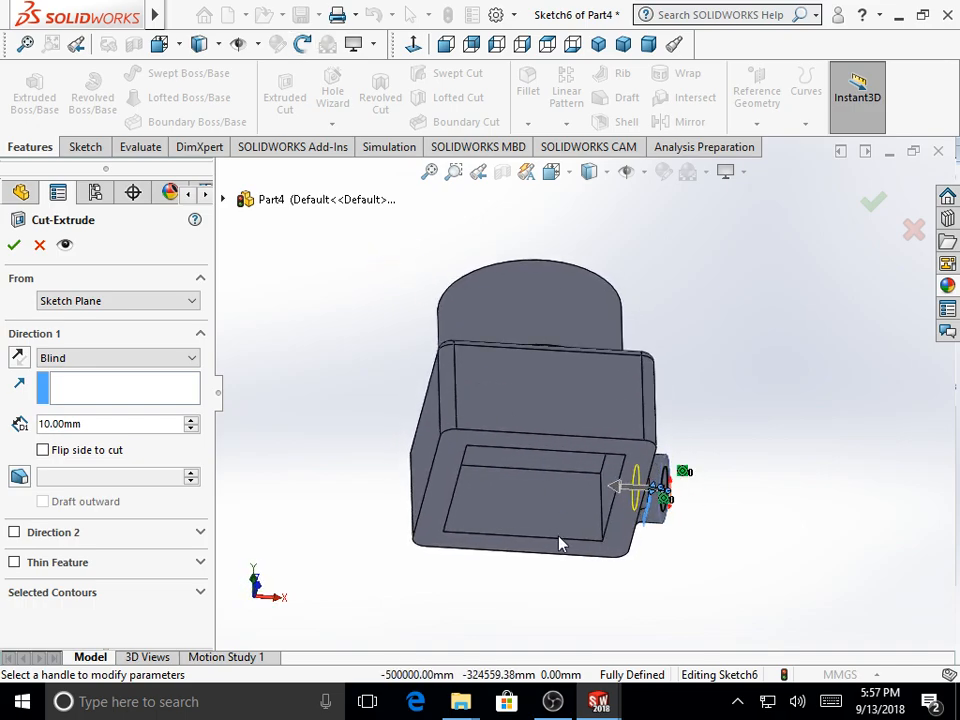
click(150, 366)
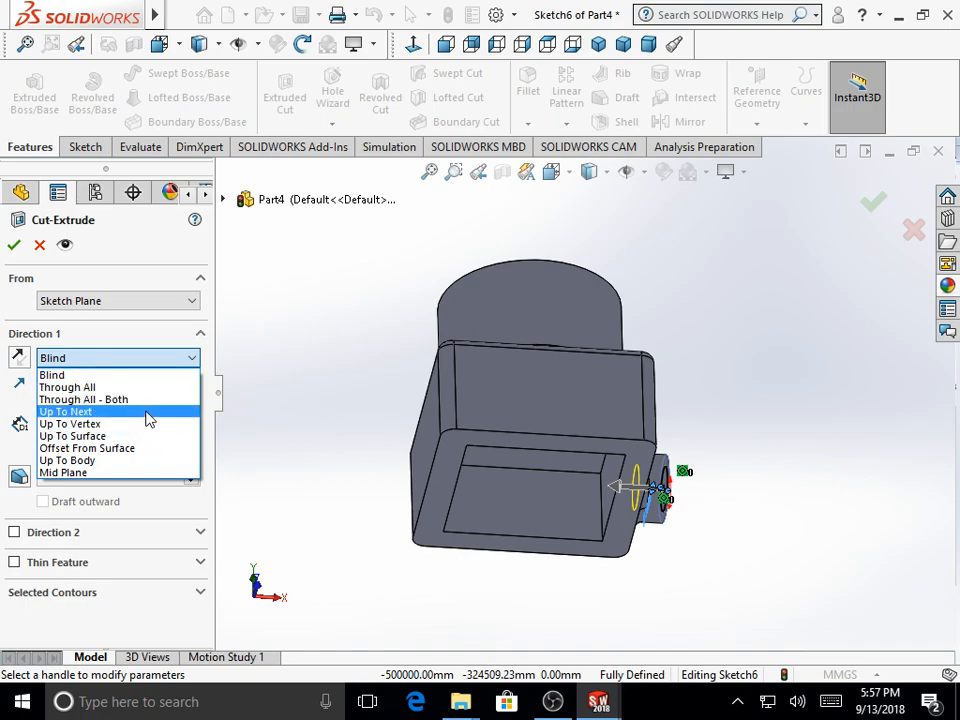
click(147, 412)
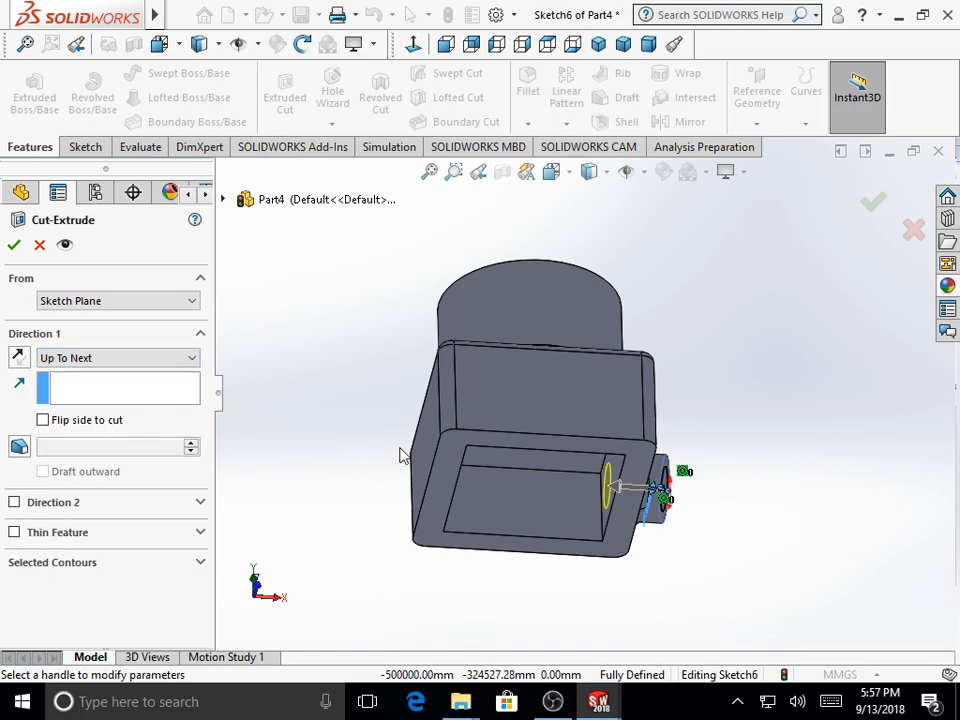
middle_drag(426, 422, 371, 547)
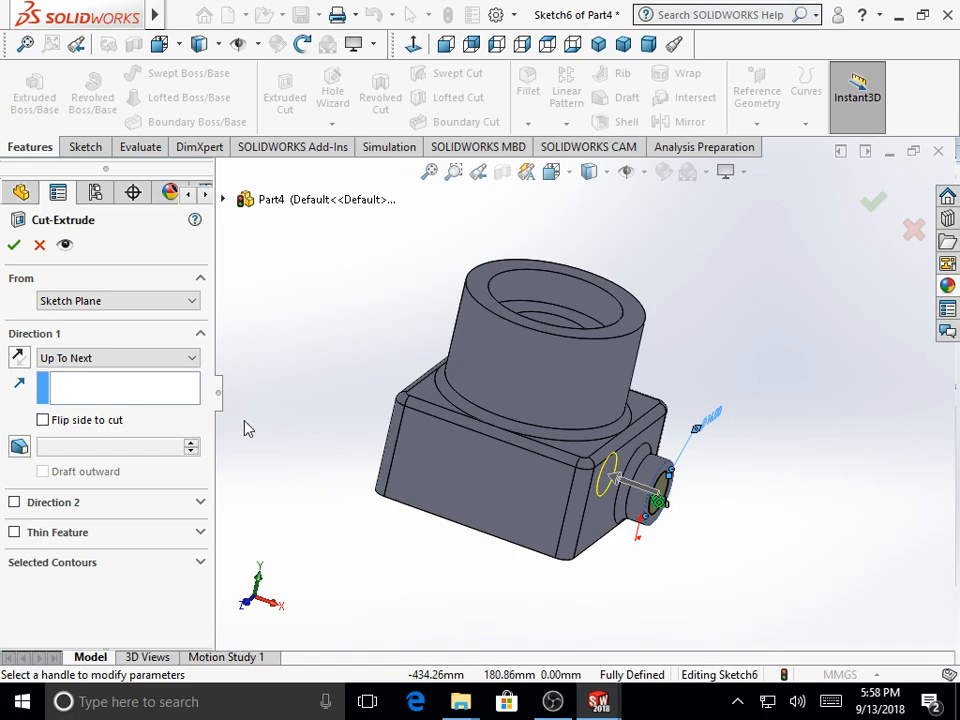
click(15, 246)
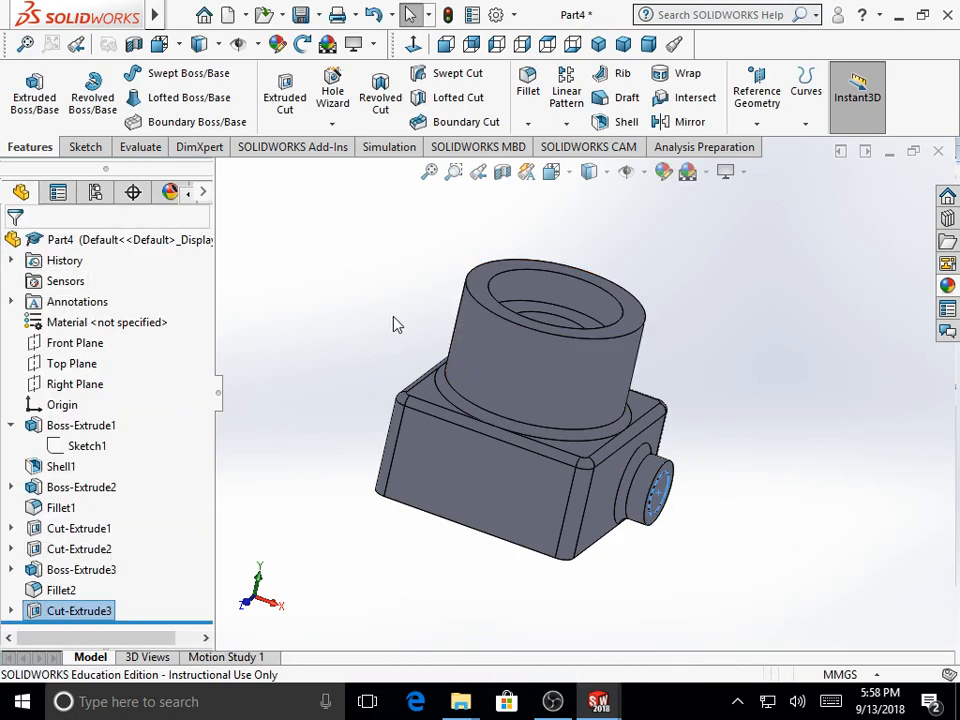
Step: Examine the side bore and the hollow interior from the block's open underside, and restore the isometric view
middle_drag(394, 323, 527, 609)
drag(539, 558, 516, 454)
key(Escape)
middle_drag(484, 594, 472, 393)
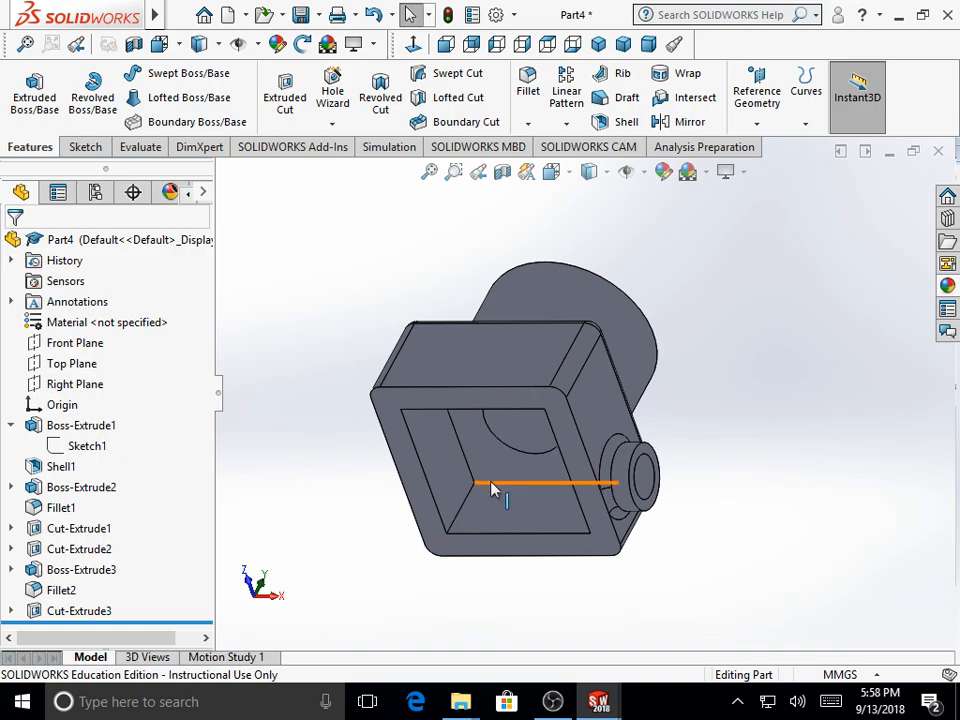
click(567, 174)
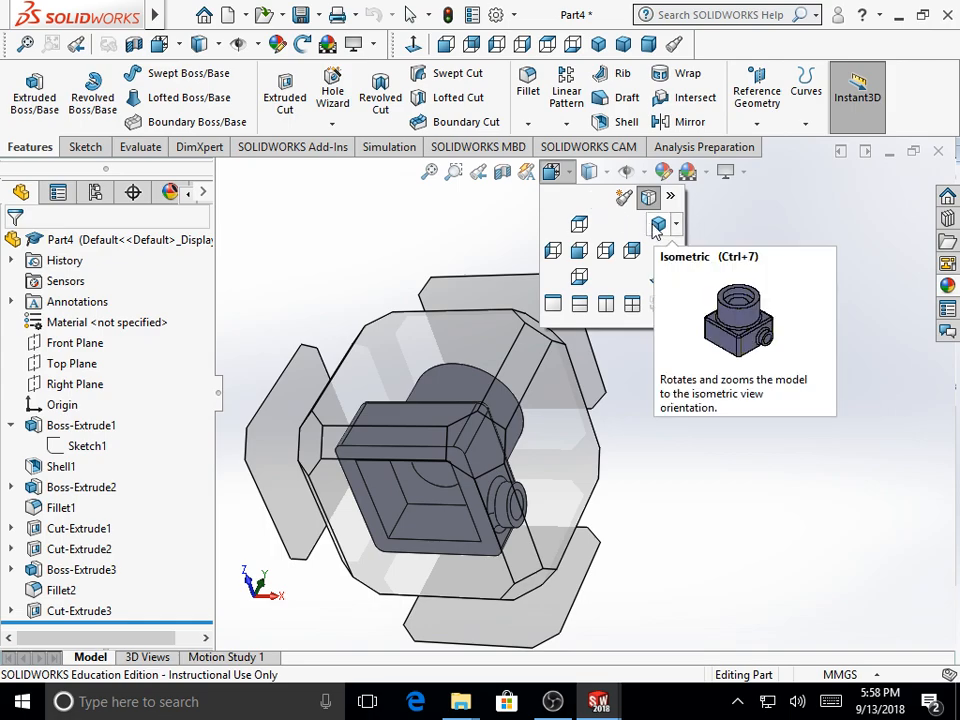
click(657, 228)
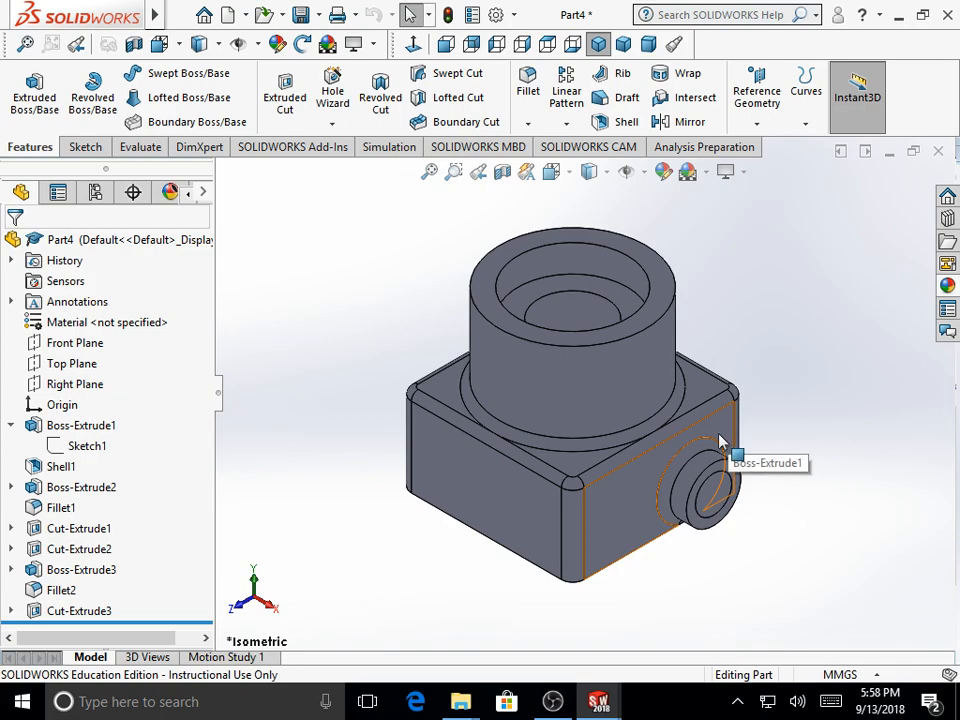
Step: Fillet the four vertical and four upper edges of the hollow interior with a 3 mm radius, using the Hidden Lines Visible display
click(605, 174)
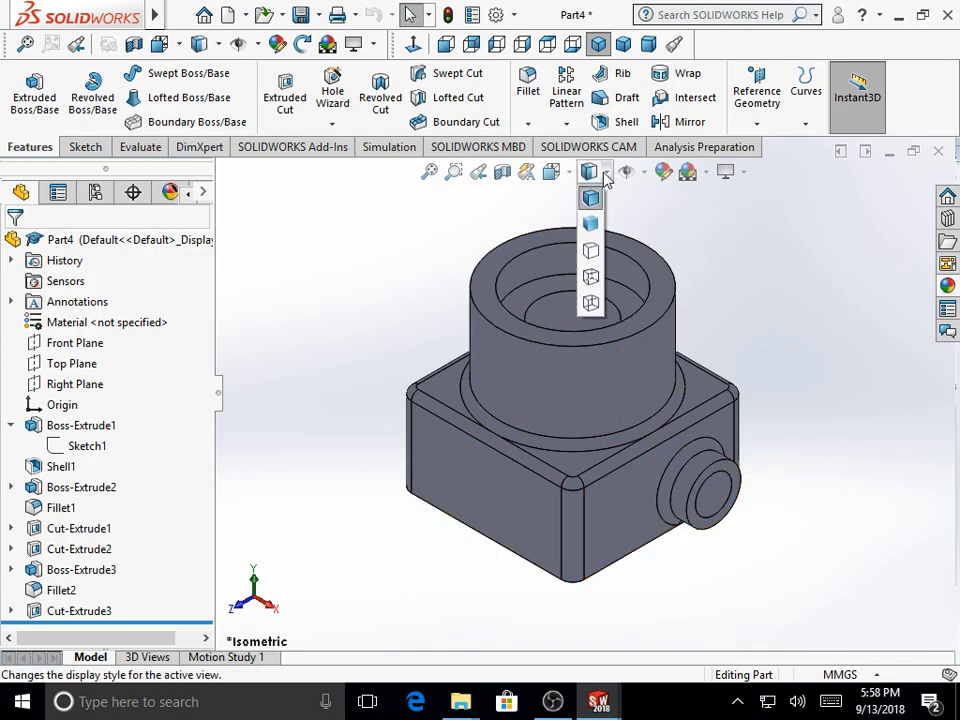
click(591, 280)
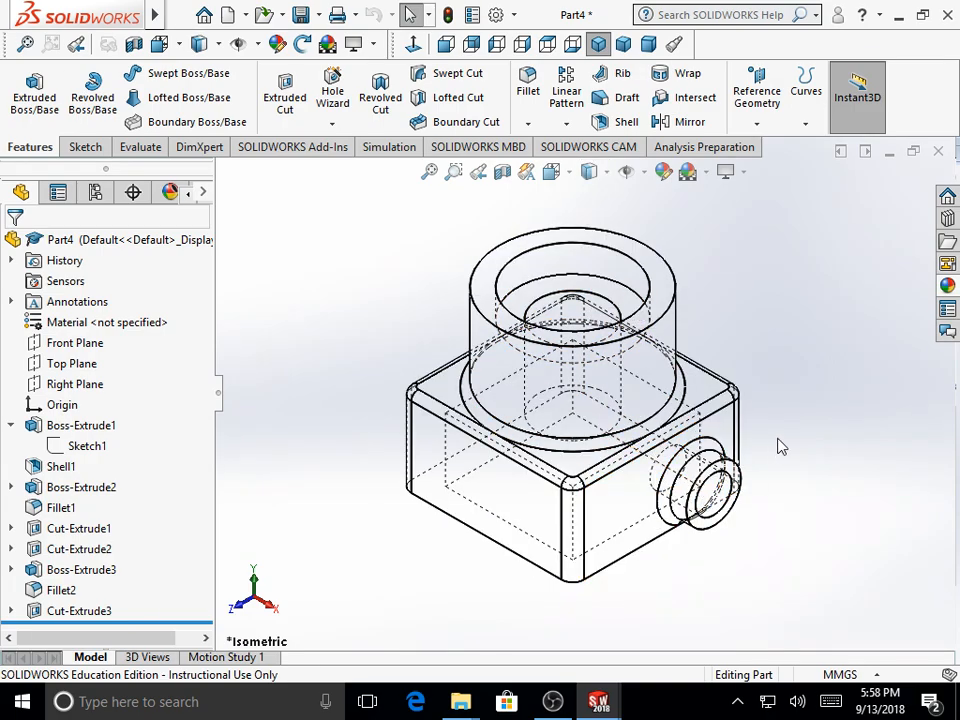
click(447, 452)
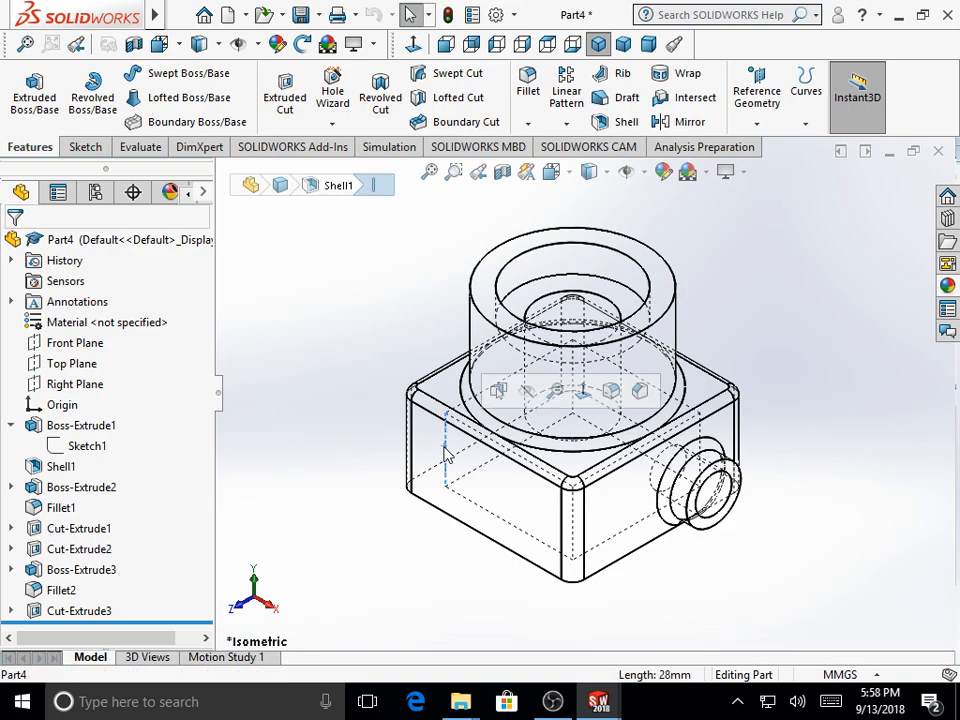
ctrl+click(699, 430)
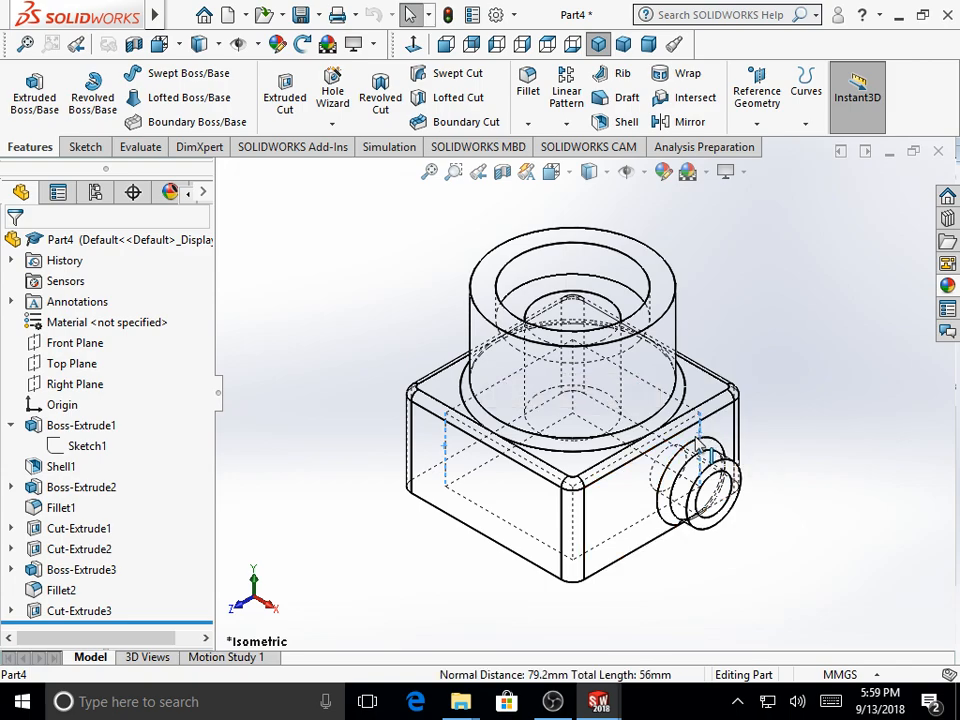
ctrl+click(573, 520)
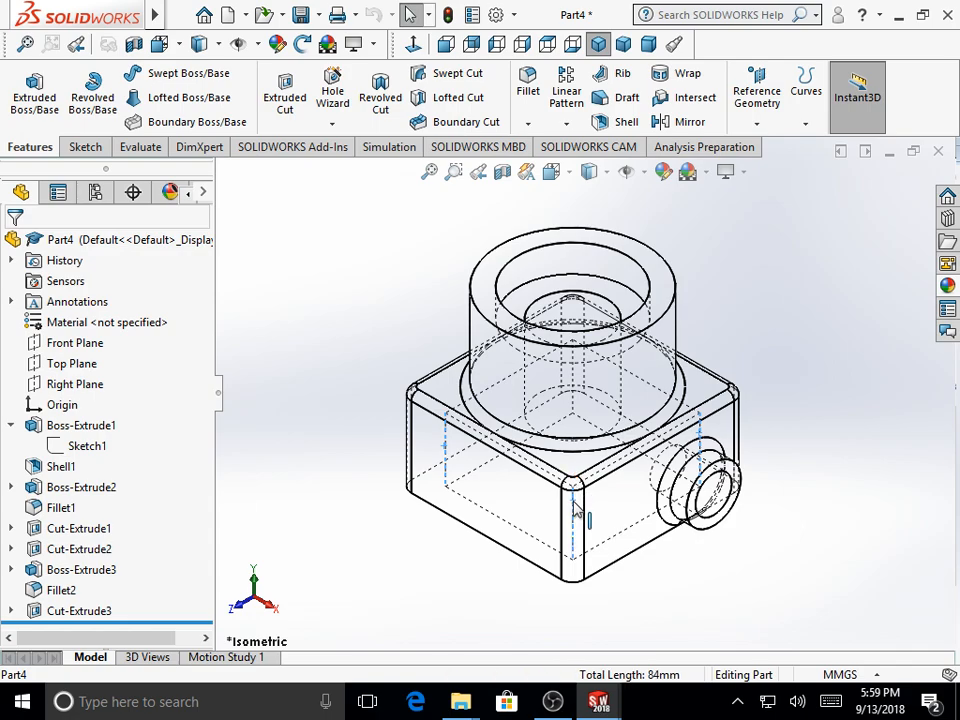
ctrl+click(573, 386)
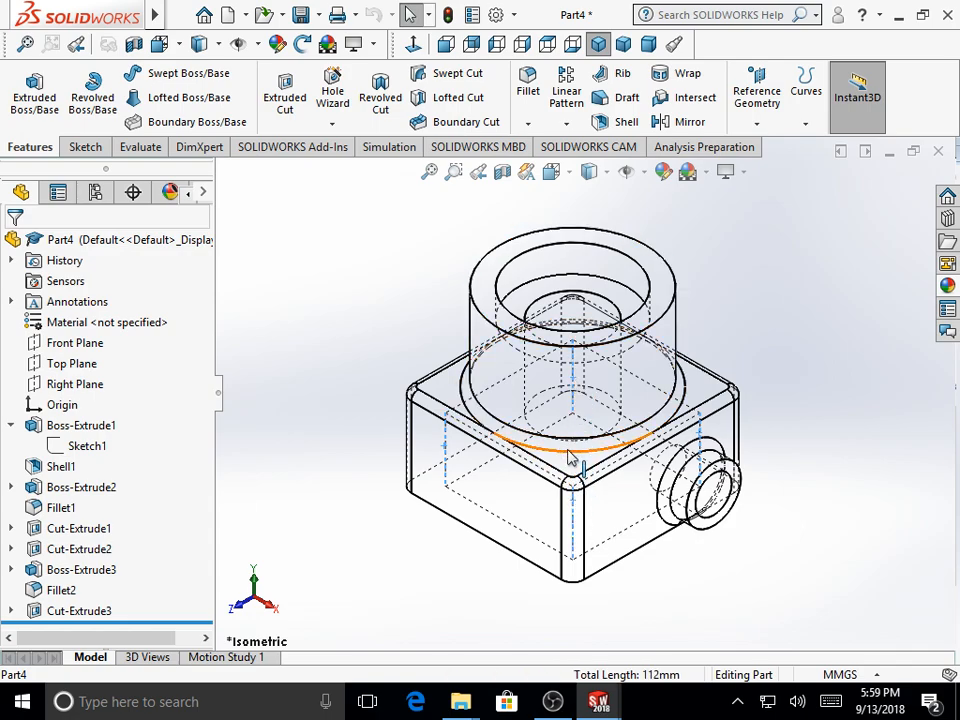
click(500, 385)
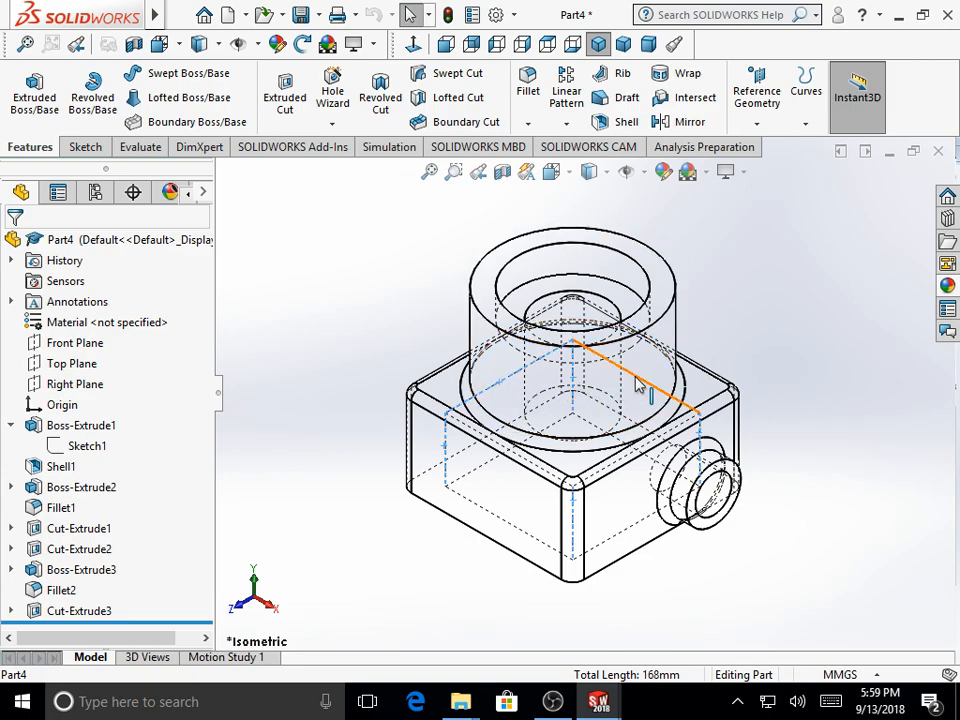
click(638, 385)
click(520, 453)
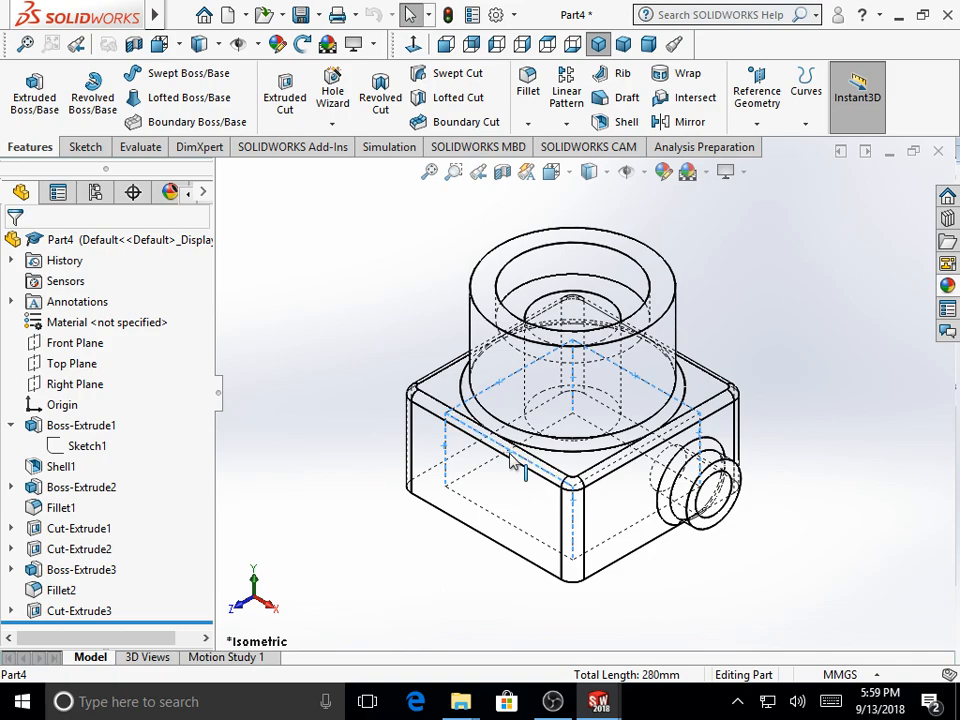
click(597, 470)
click(530, 92)
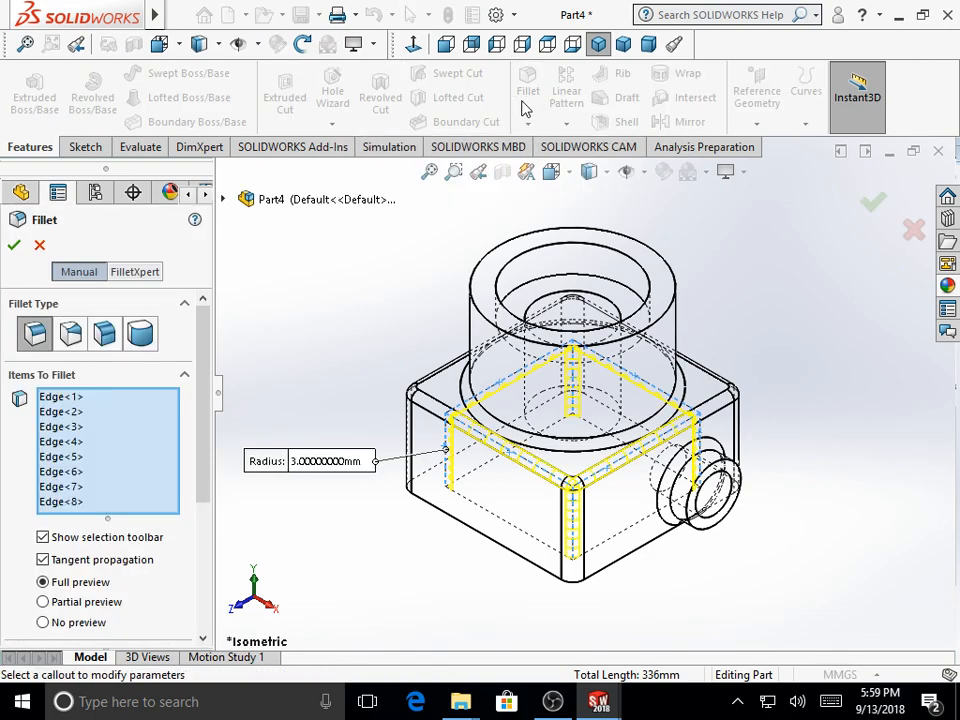
drag(203, 336, 205, 347)
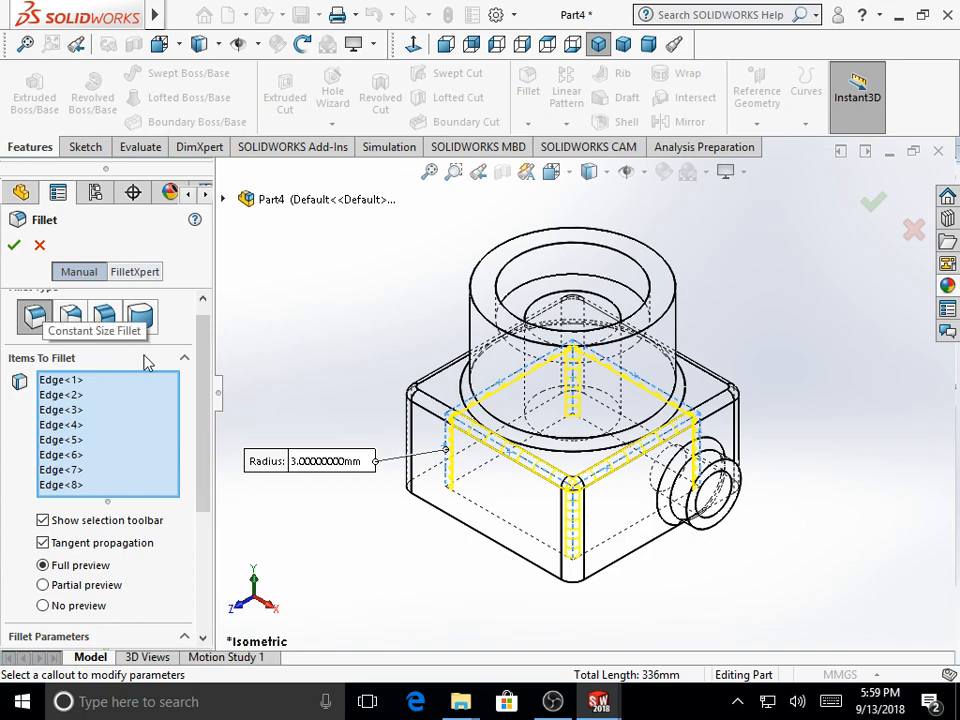
drag(205, 332, 207, 446)
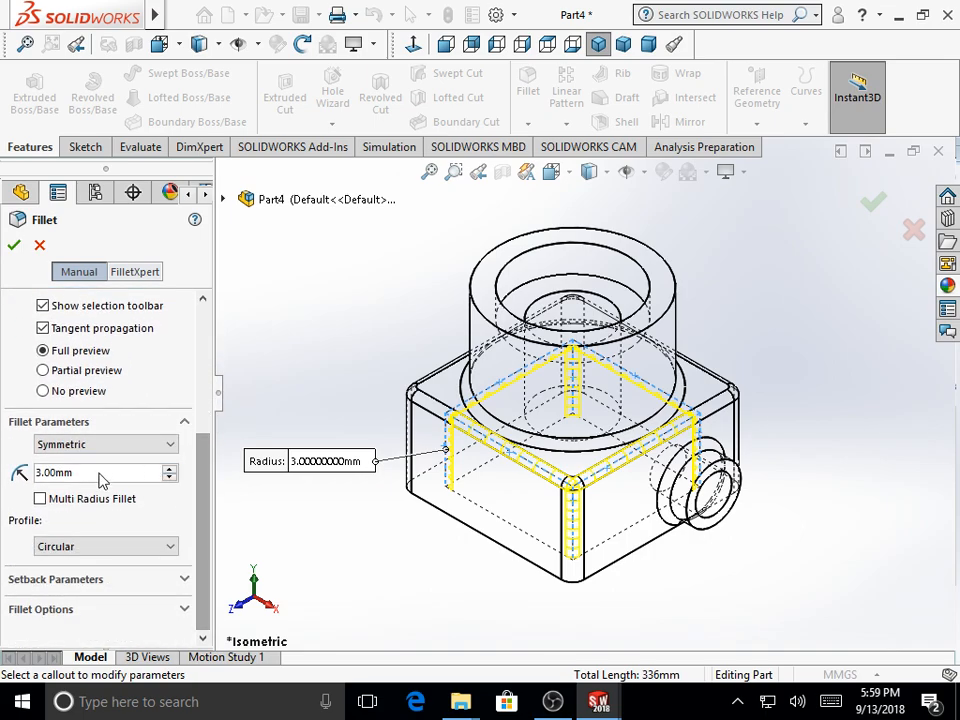
click(15, 246)
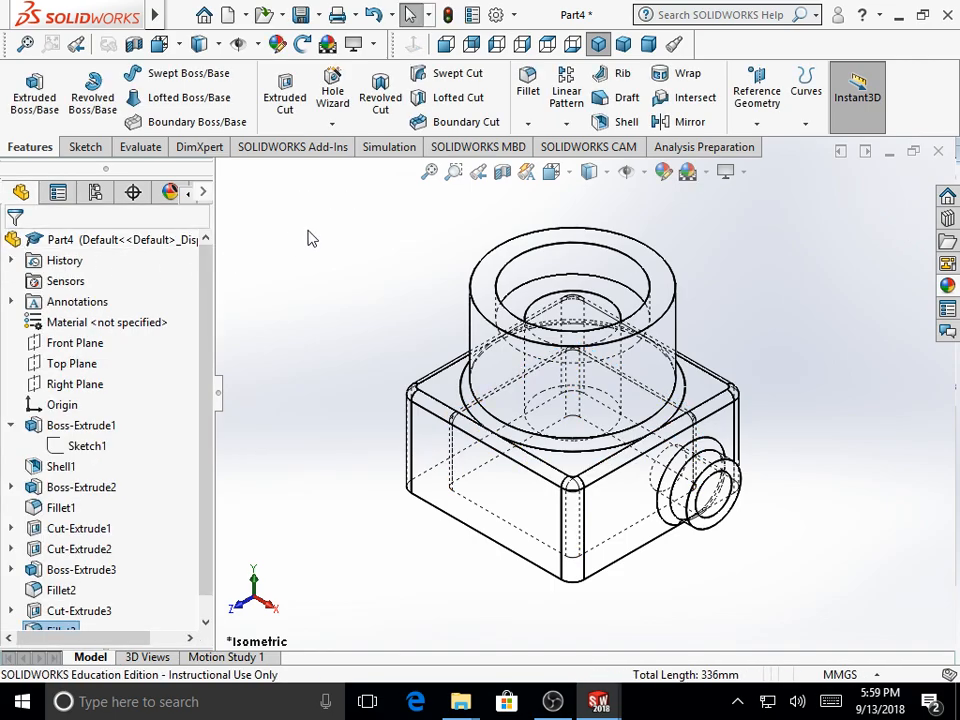
Step: Restore the Shaded With Edges display, view the part from a slightly lower angle and return to the isometric view
click(606, 174)
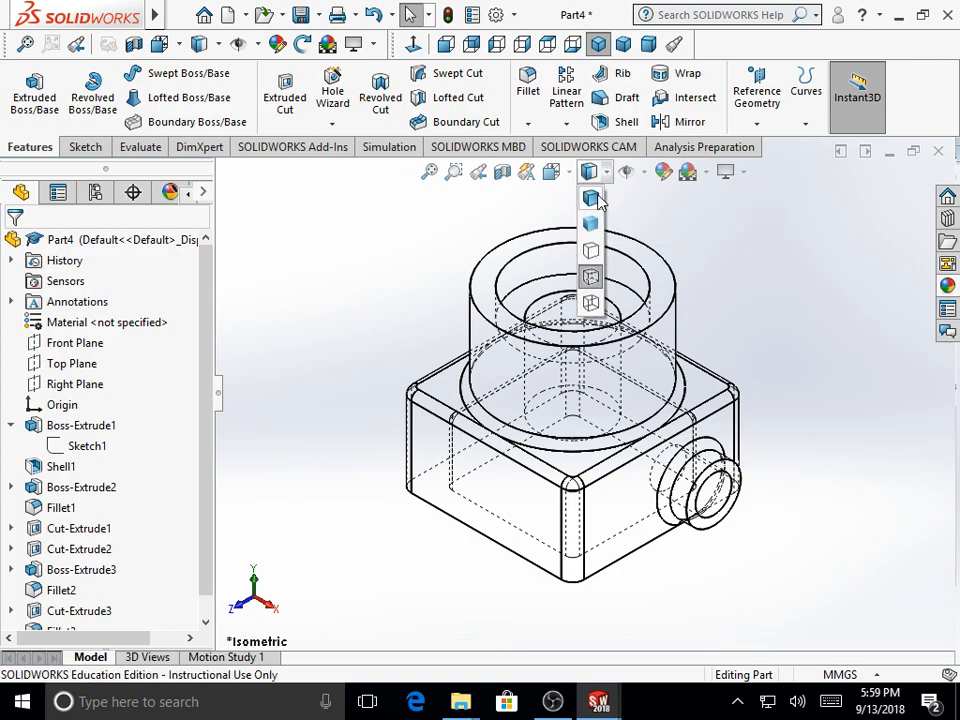
click(591, 199)
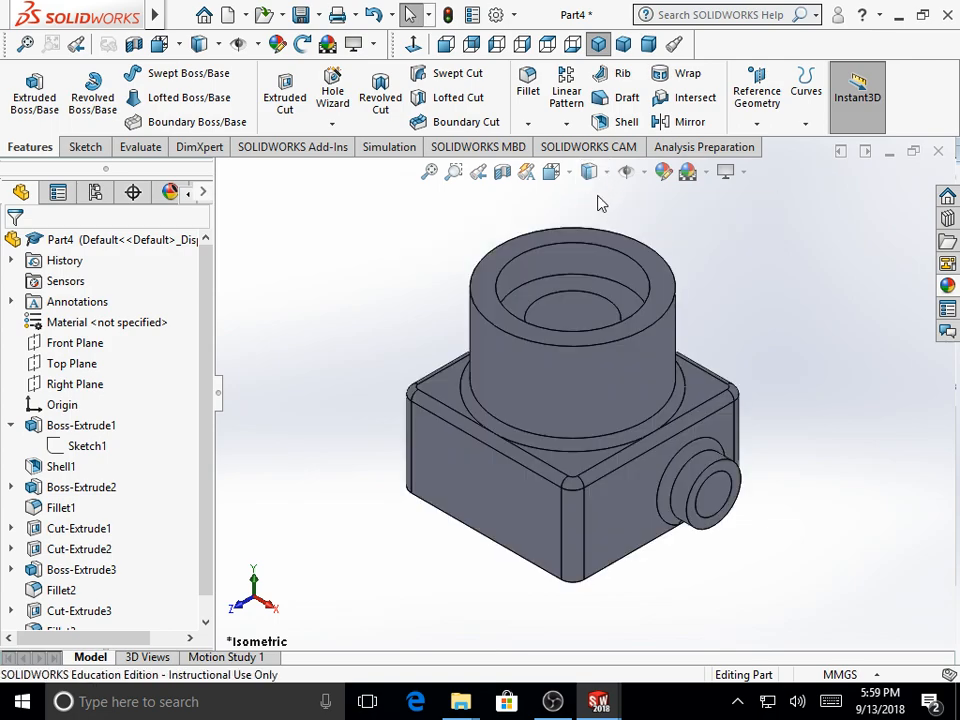
middle_drag(351, 541, 354, 506)
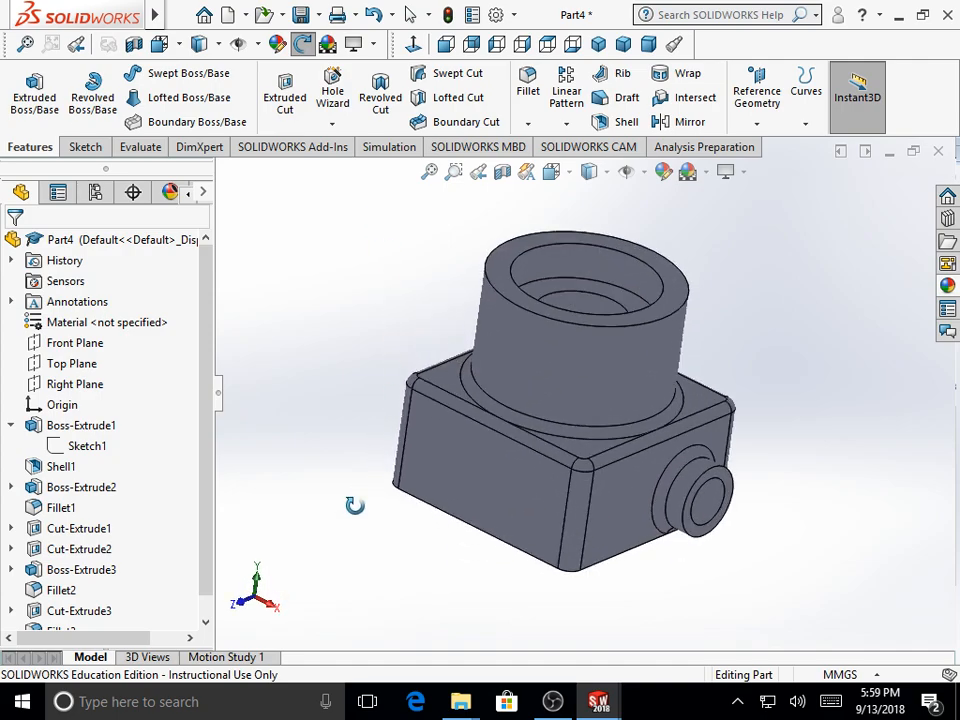
click(552, 171)
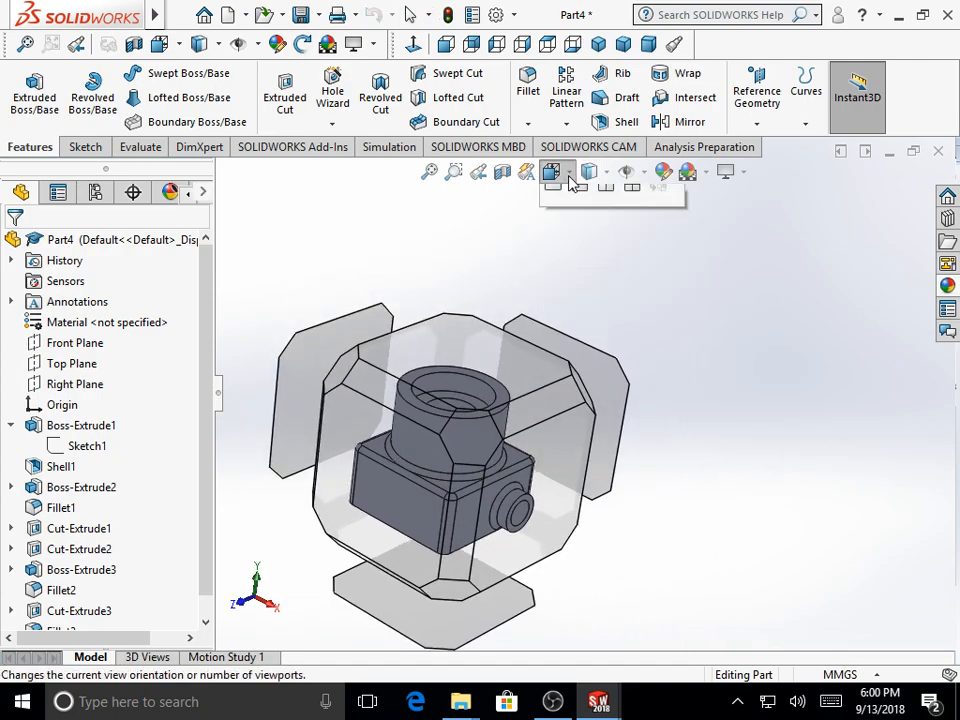
click(552, 171)
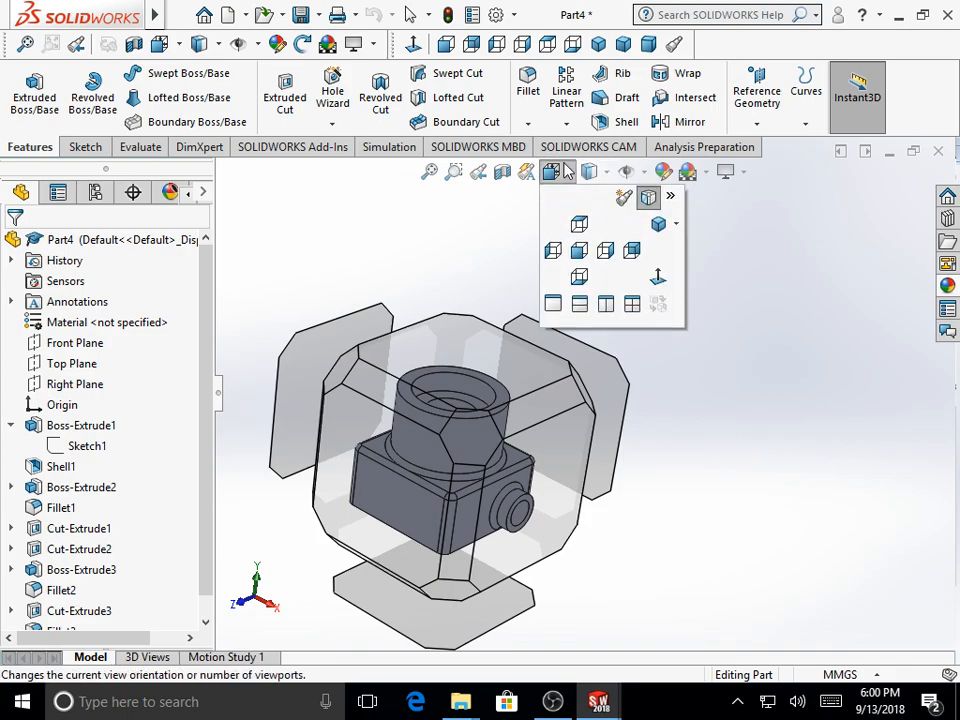
click(658, 224)
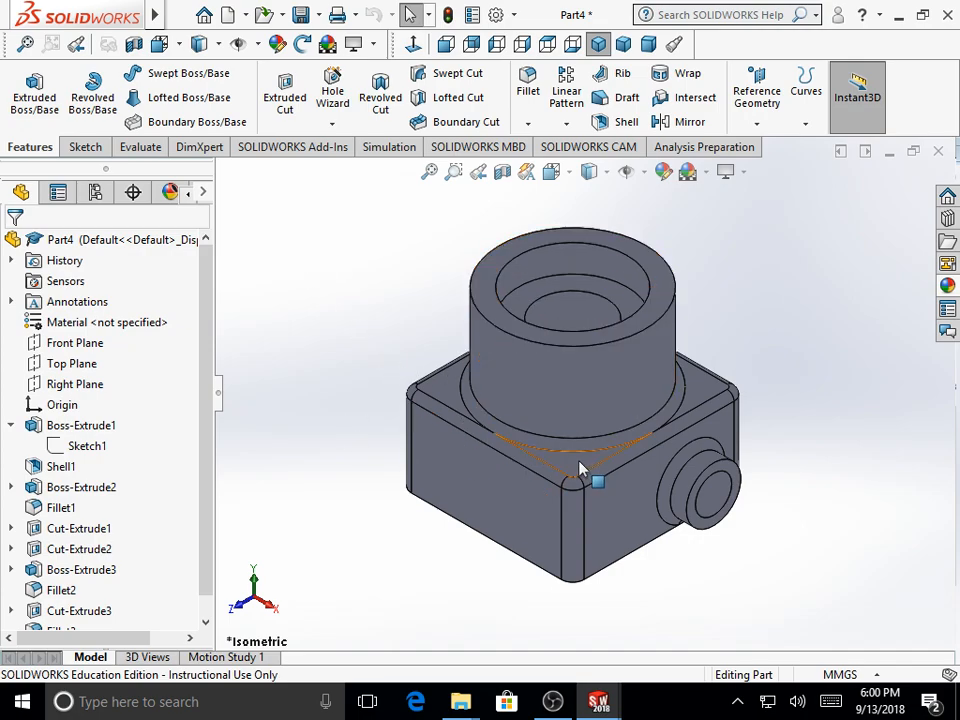
Step: Apply the light cyan color from the standard swatches to the whole part
right_click(62, 244)
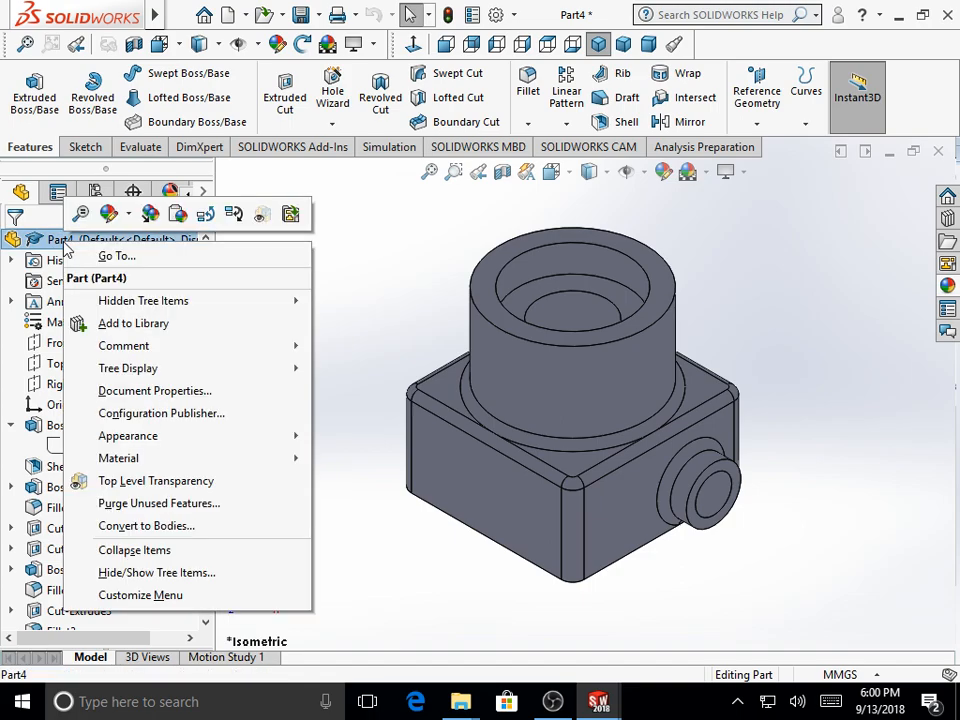
mouse_move(178, 443)
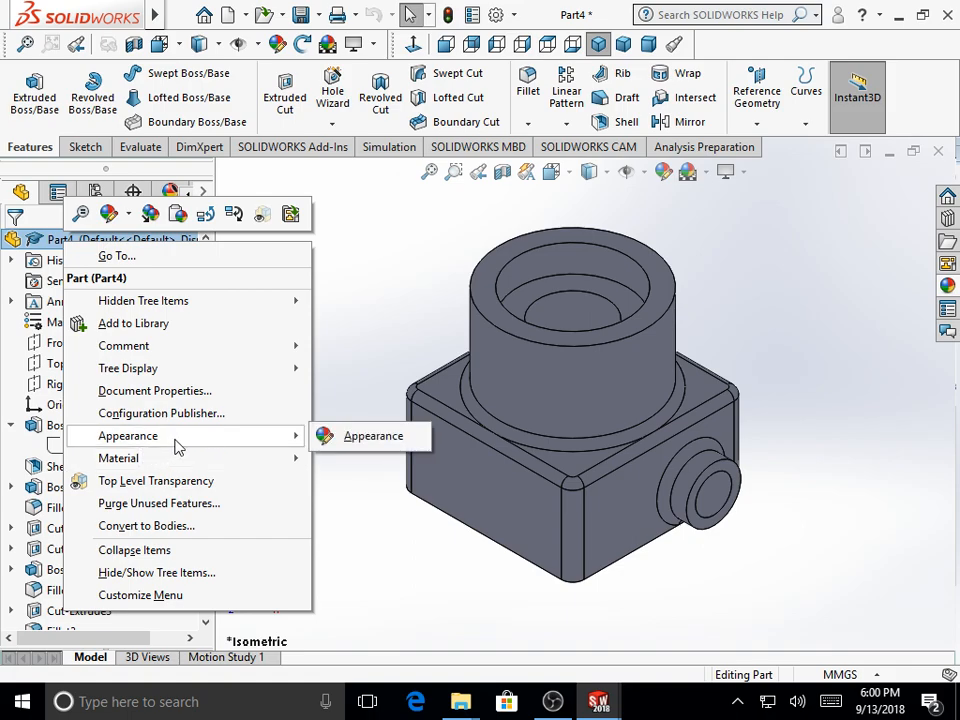
click(362, 440)
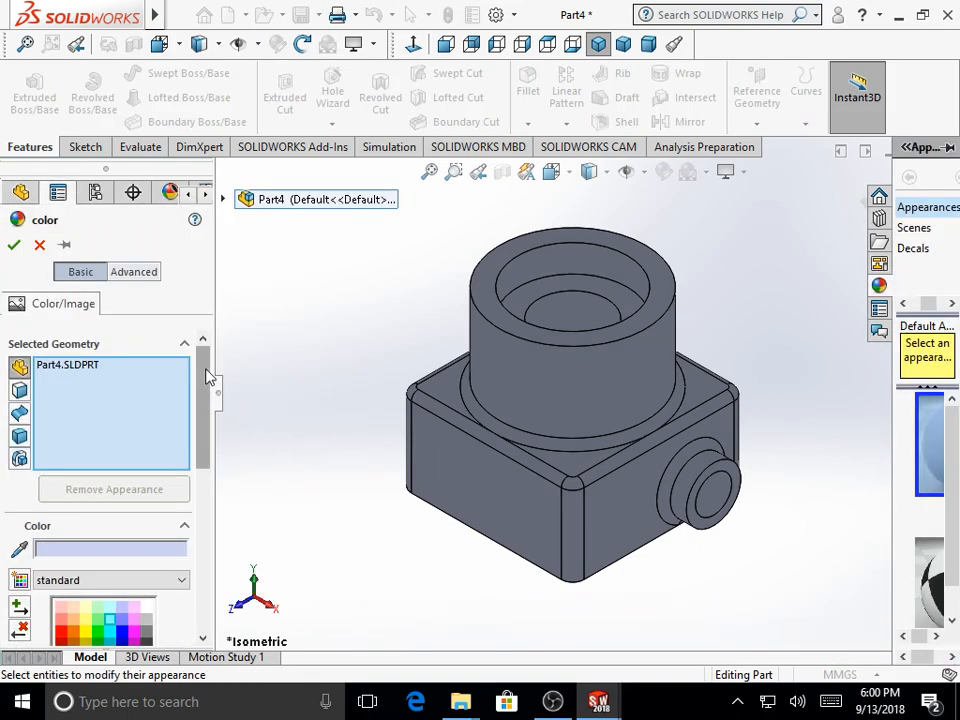
scroll(208, 385, down, 3)
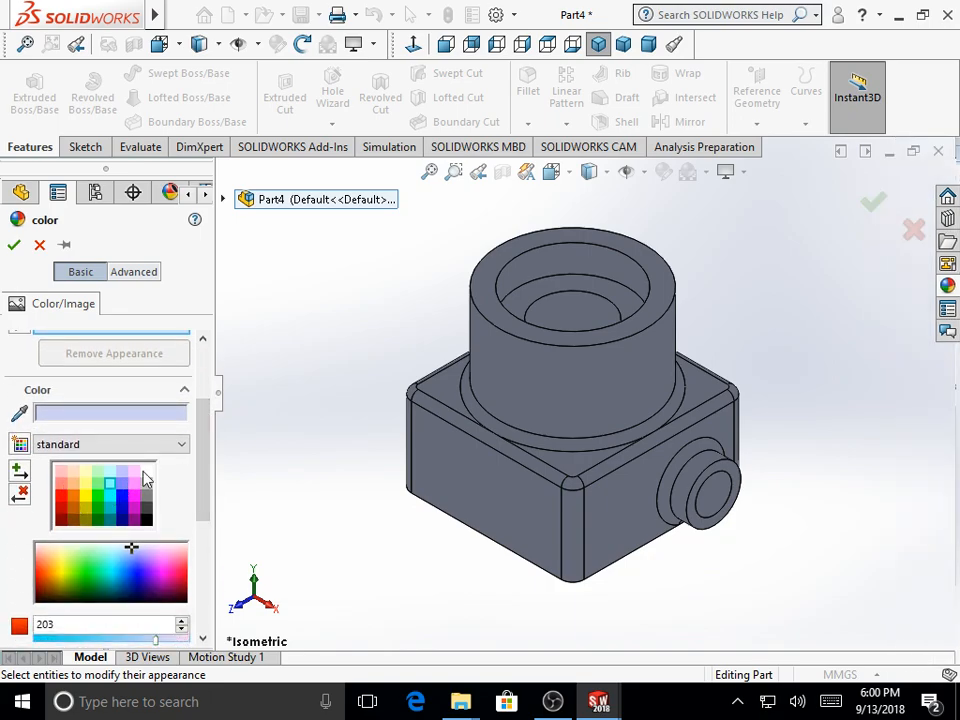
click(97, 472)
click(112, 484)
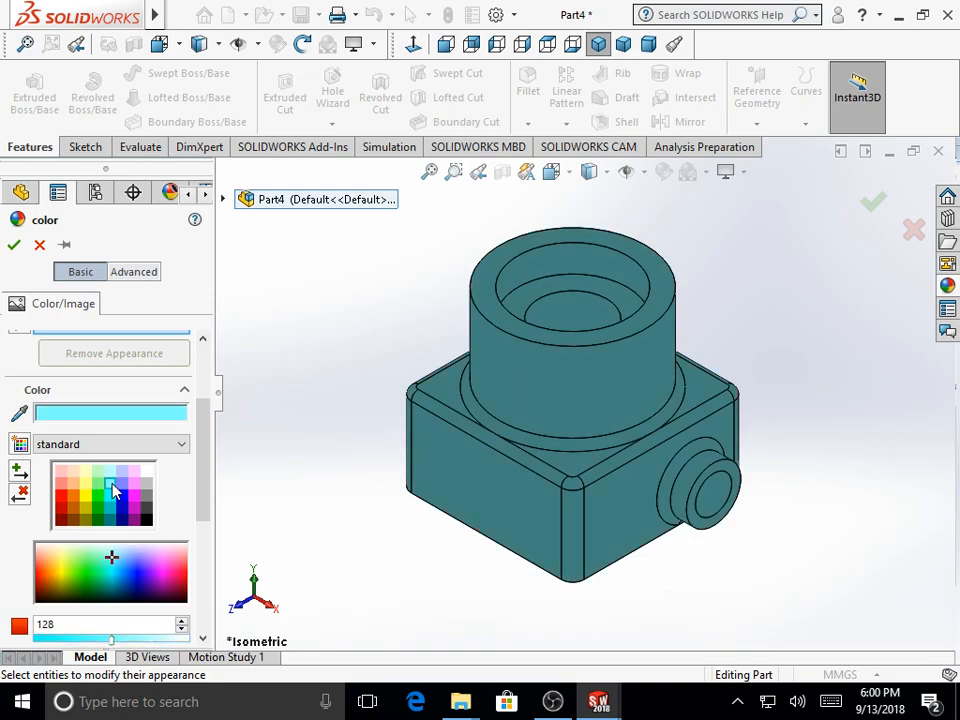
click(109, 471)
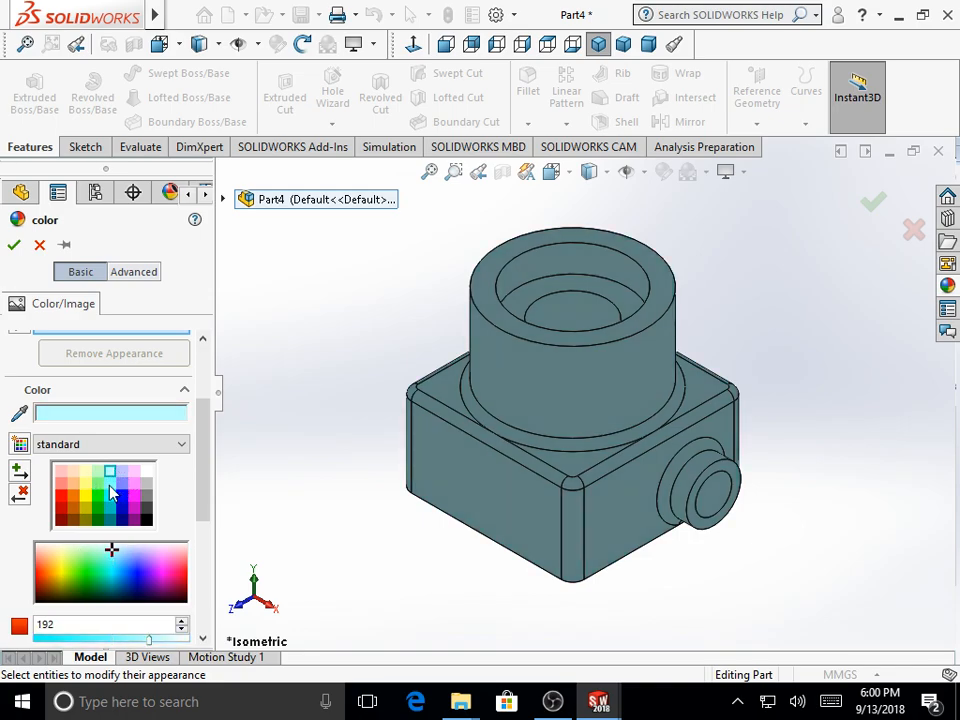
click(109, 484)
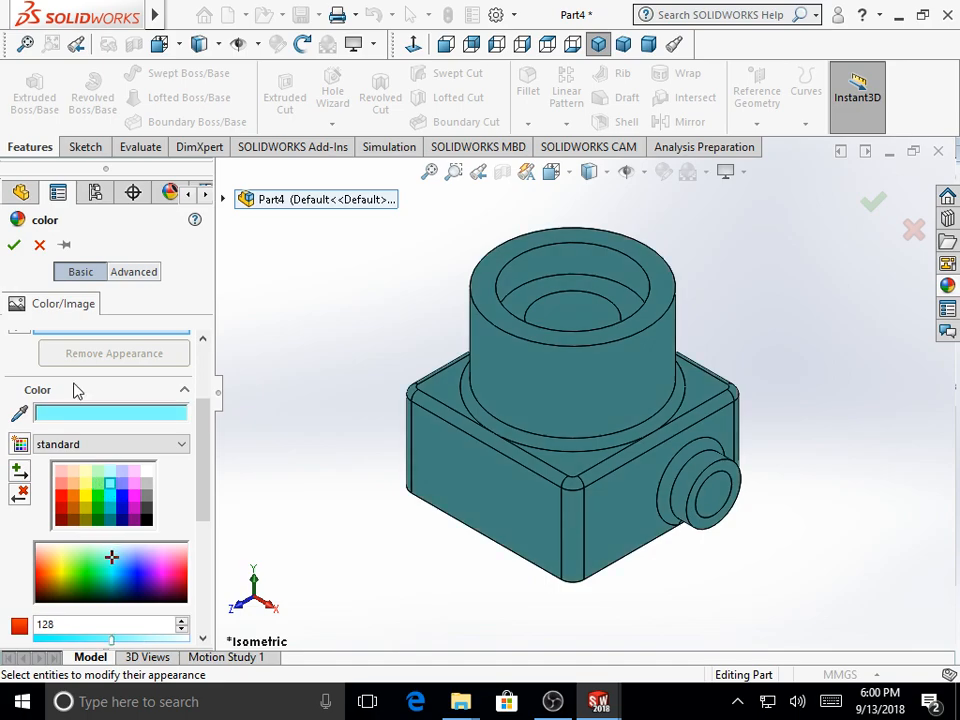
click(14, 245)
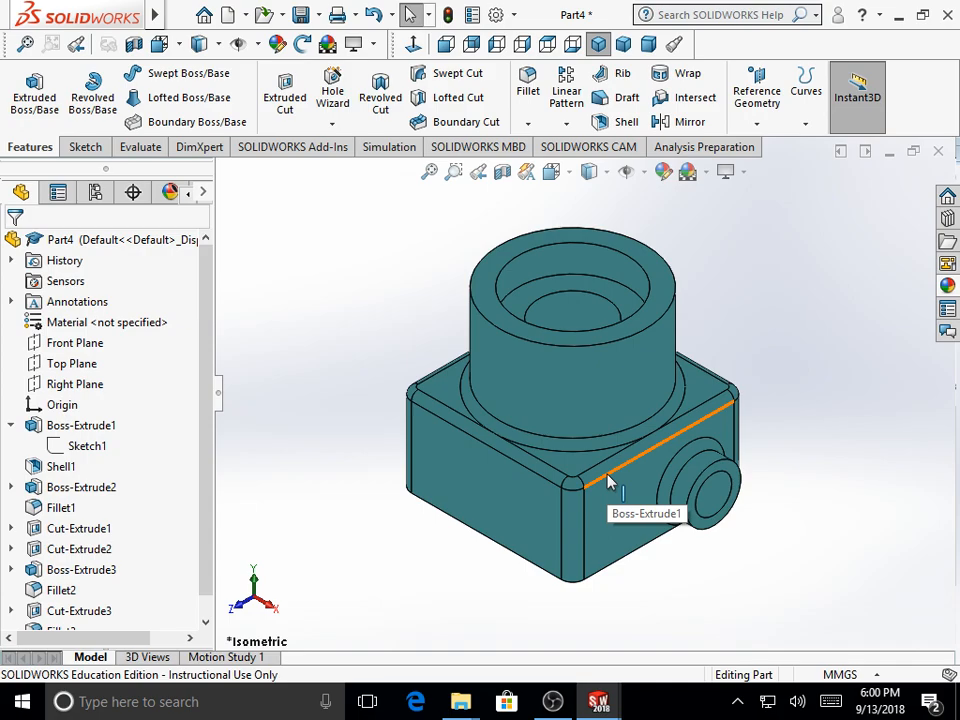
Step: Display the part as Shaded without edges and view it from a slightly rotated angle
mouse_move(602, 182)
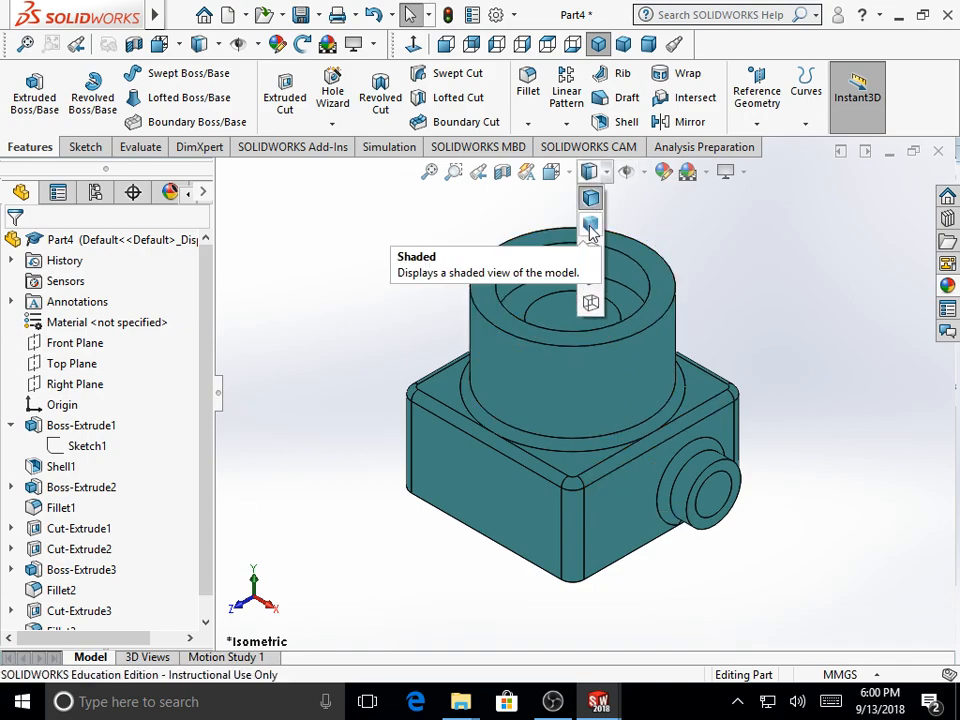
click(590, 227)
middle_drag(681, 274, 704, 256)
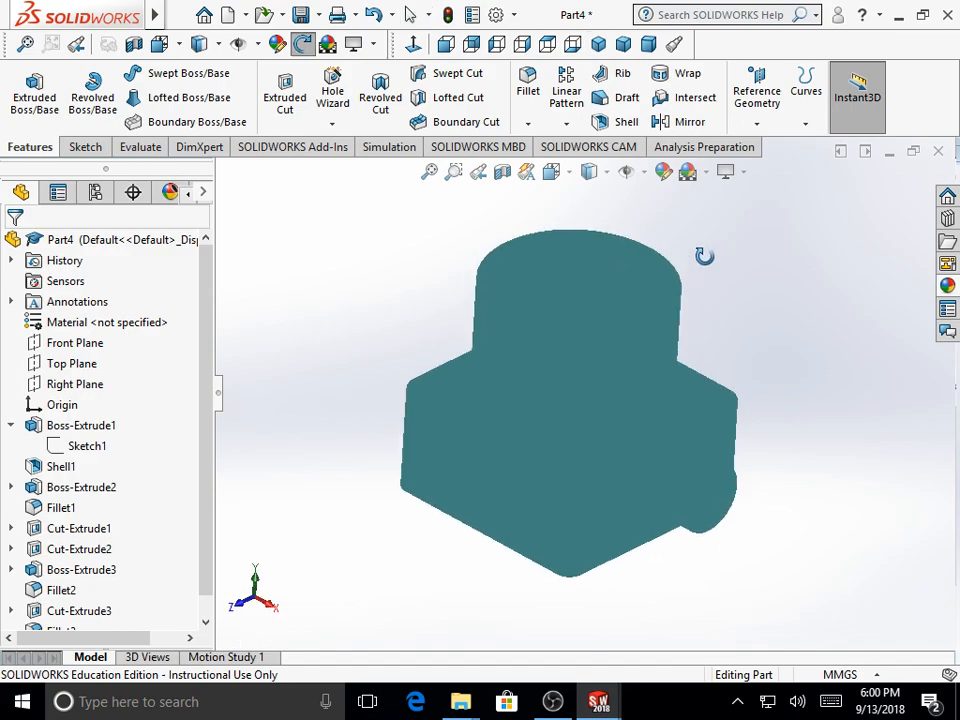
Step: Change the whole part's appearance to the light green color from the standard swatches
right_click(124, 240)
mouse_move(225, 431)
click(390, 429)
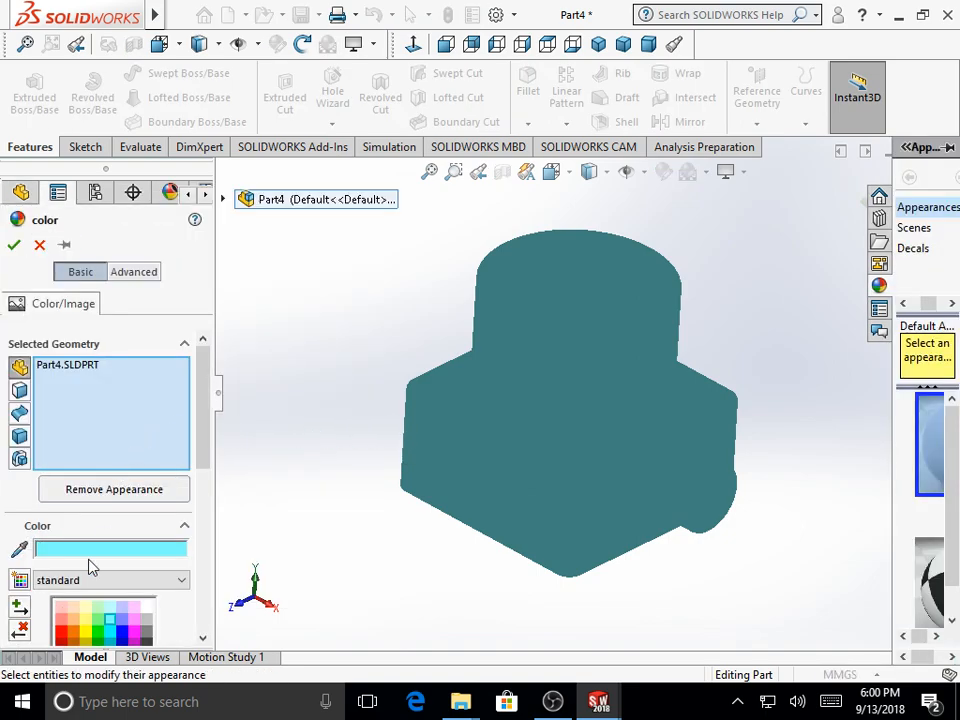
scroll(207, 465, down, 3)
click(119, 512)
click(110, 512)
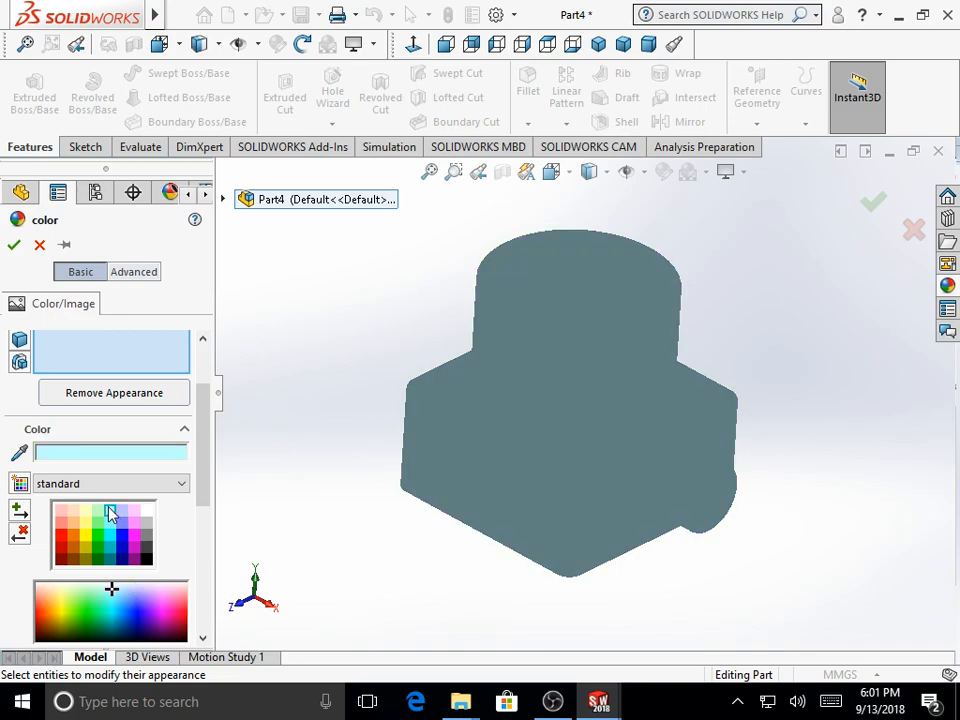
click(112, 536)
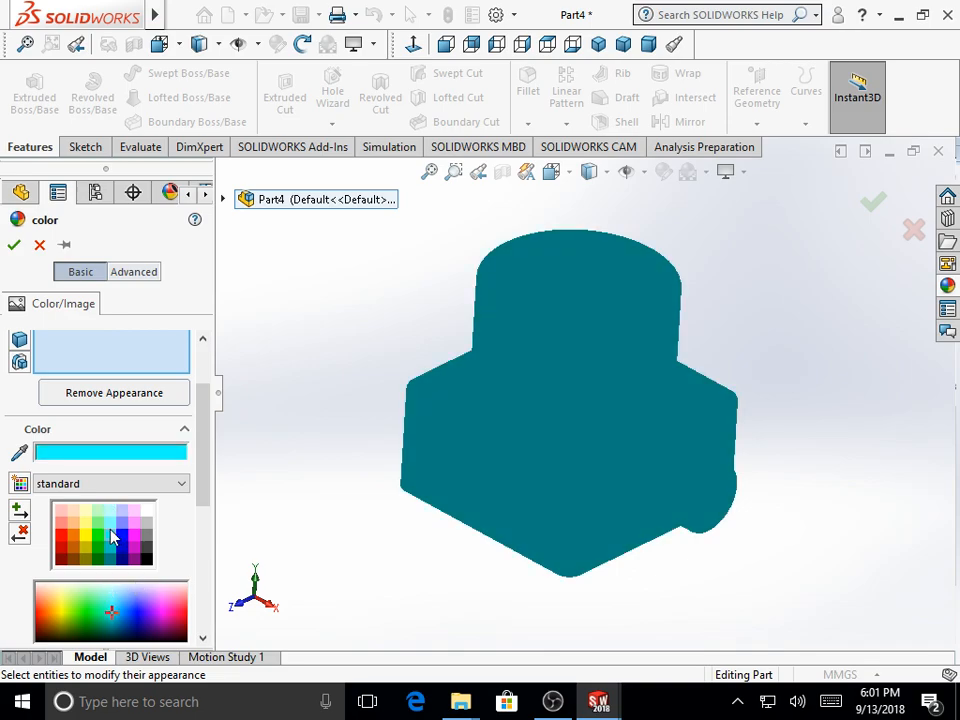
click(99, 525)
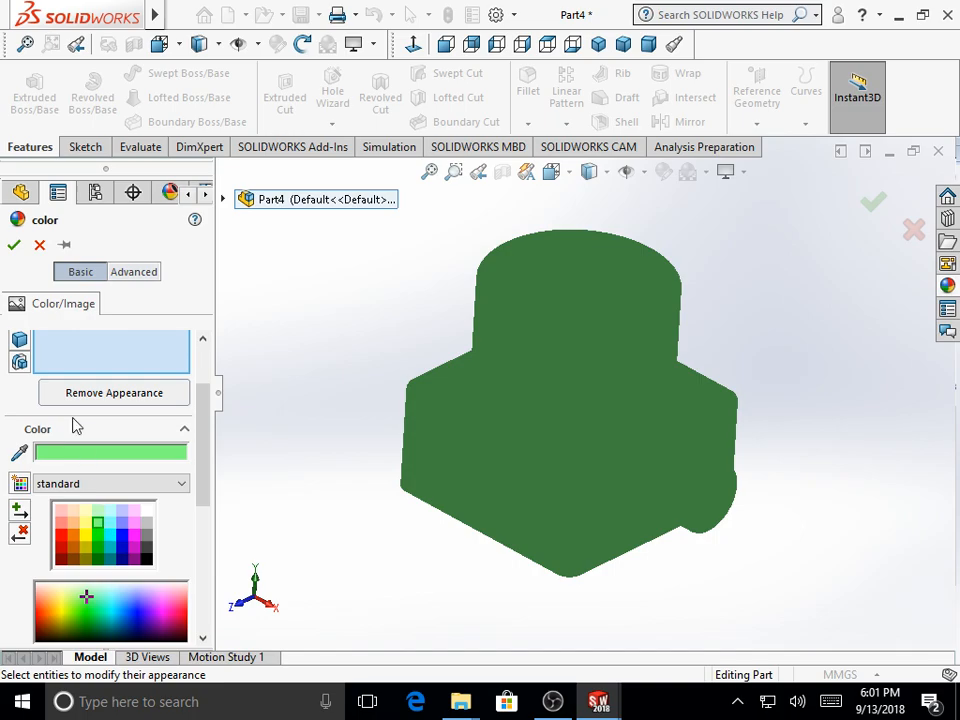
click(14, 246)
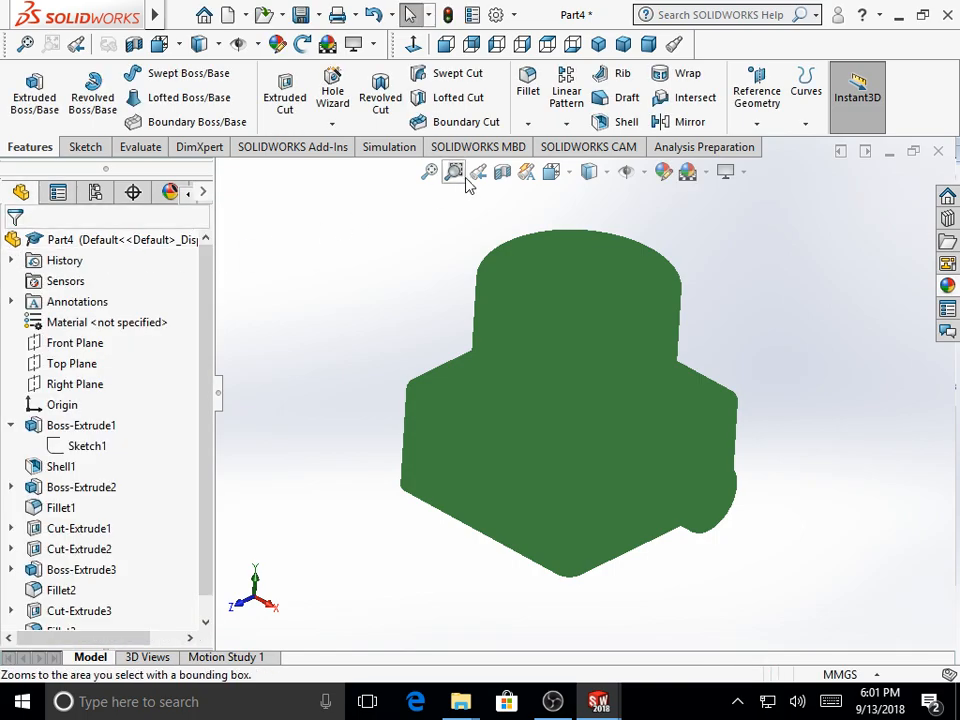
Step: Switch the display back to Shaded With Edges, look over the part and return to the isometric view
click(605, 172)
click(590, 197)
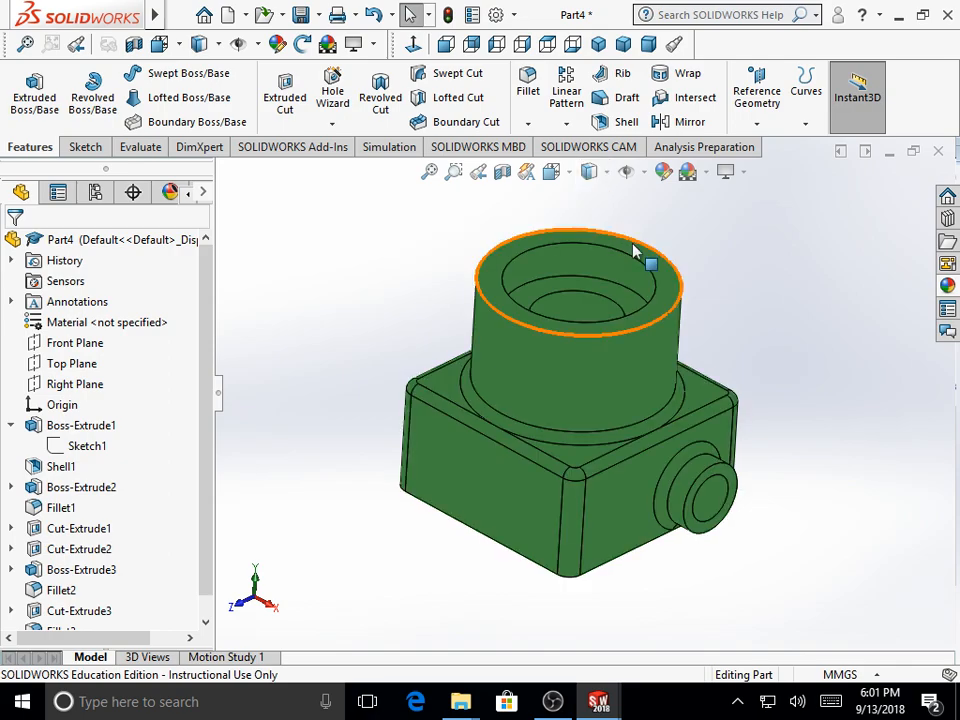
middle_drag(712, 295, 632, 298)
scroll(680, 252, up, 3)
click(556, 175)
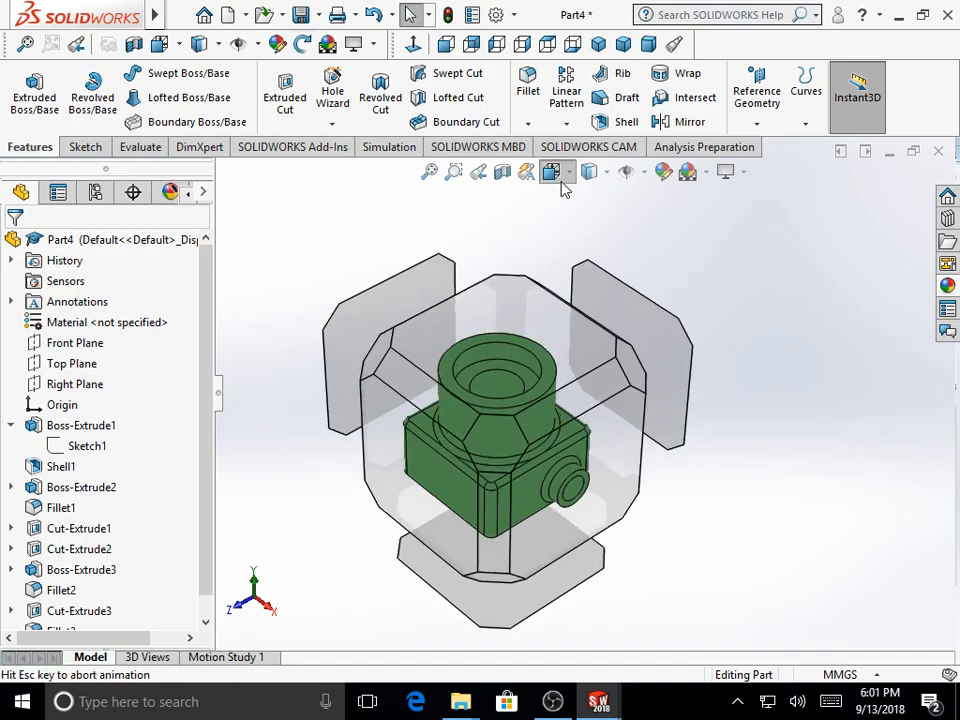
click(656, 224)
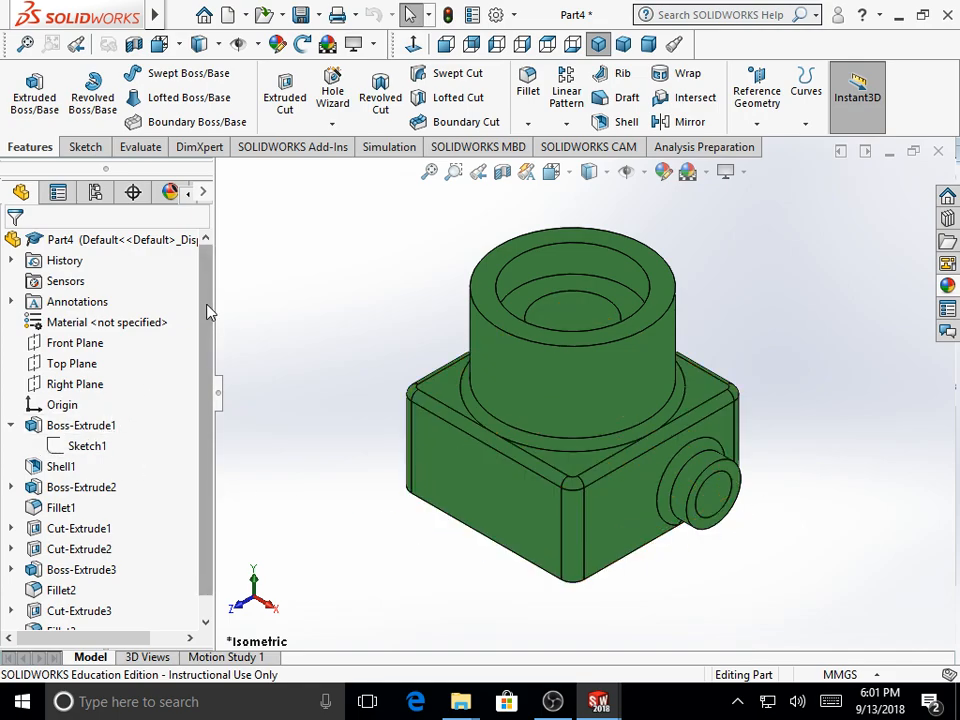
scroll(210, 331, down, 1)
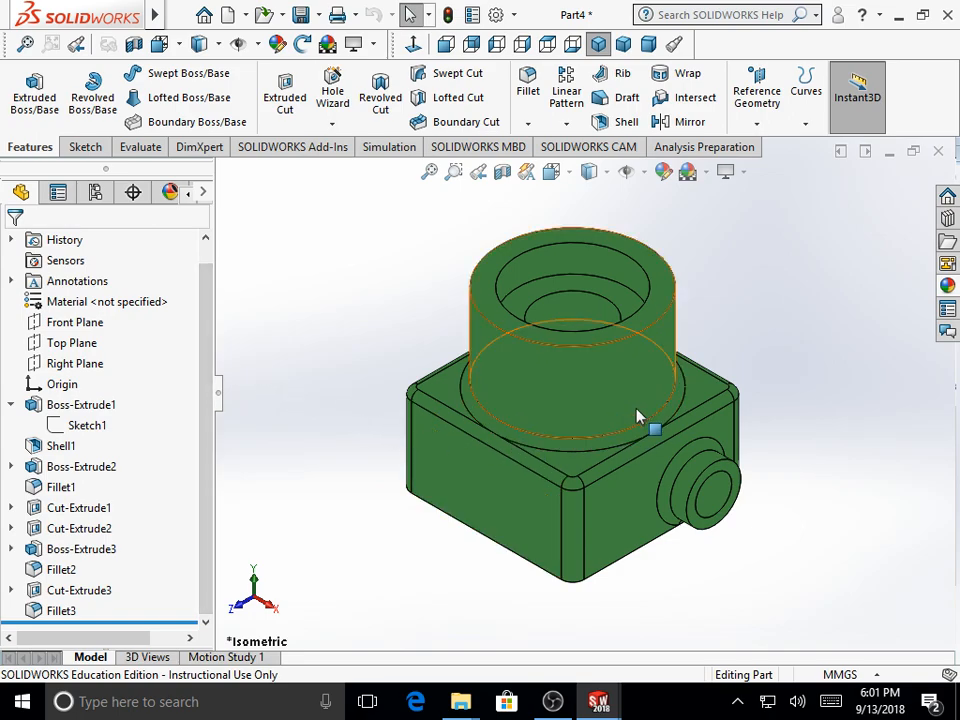
scroll(634, 420, down, 1)
scroll(639, 411, up, 2)
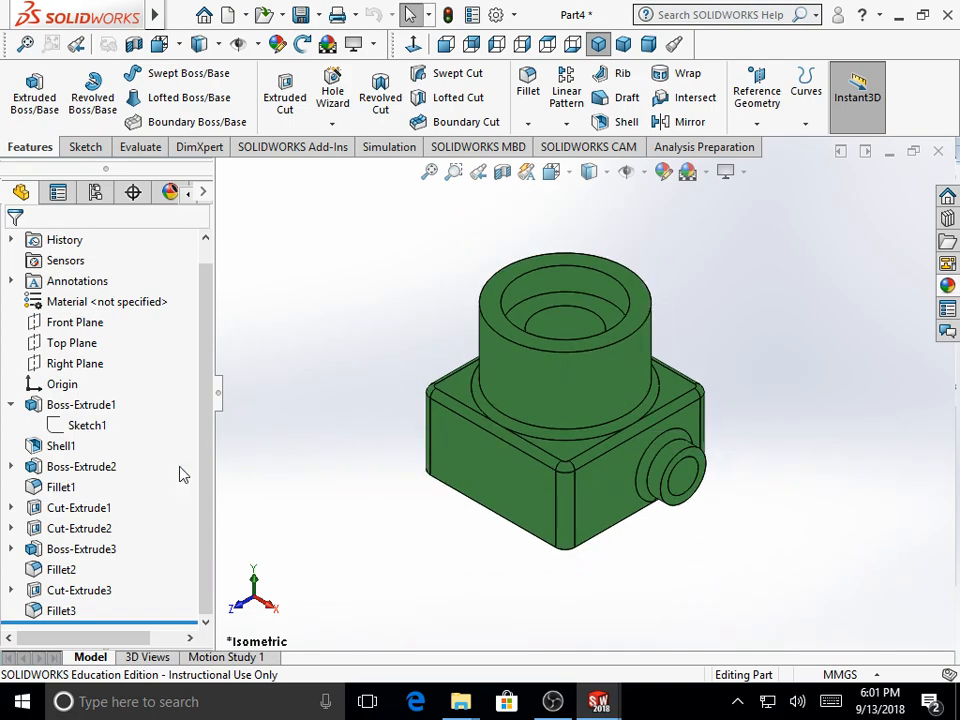
mouse_move(306, 486)
middle_down()
mouse_move(347, 321)
mouse_move(306, 480)
middle_up()
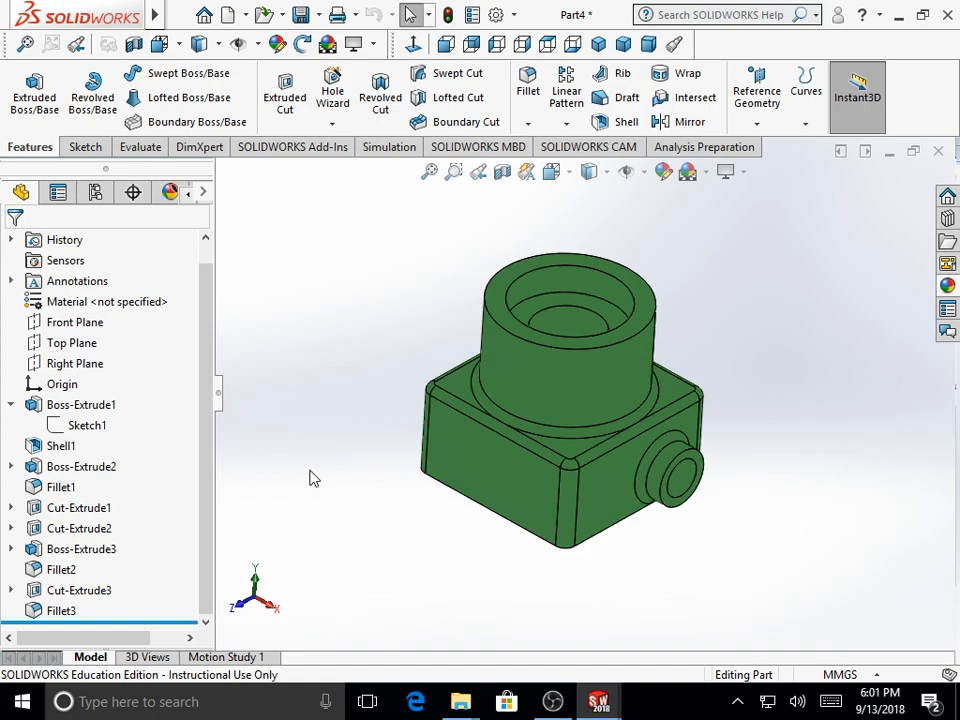